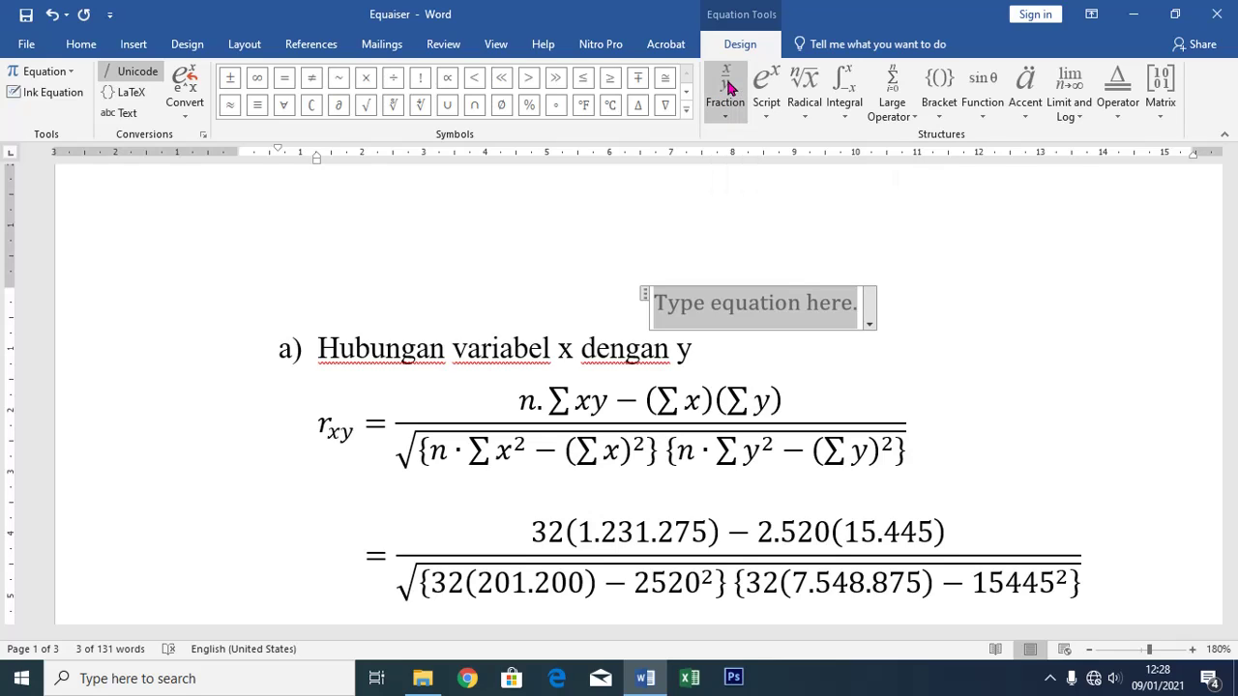
# - Enter a stacked fraction of 2 over 4 in the empty equation above item a), followed by an equals sign
pyautogui.click(727, 86)
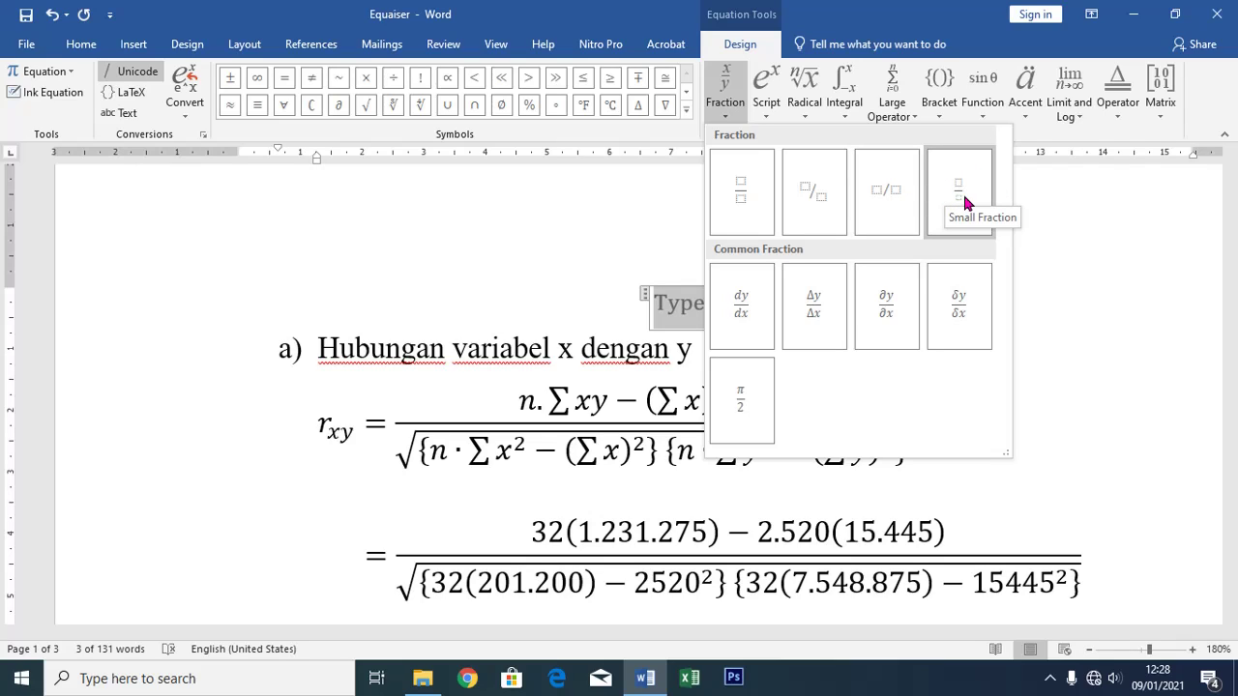
pyautogui.click(737, 186)
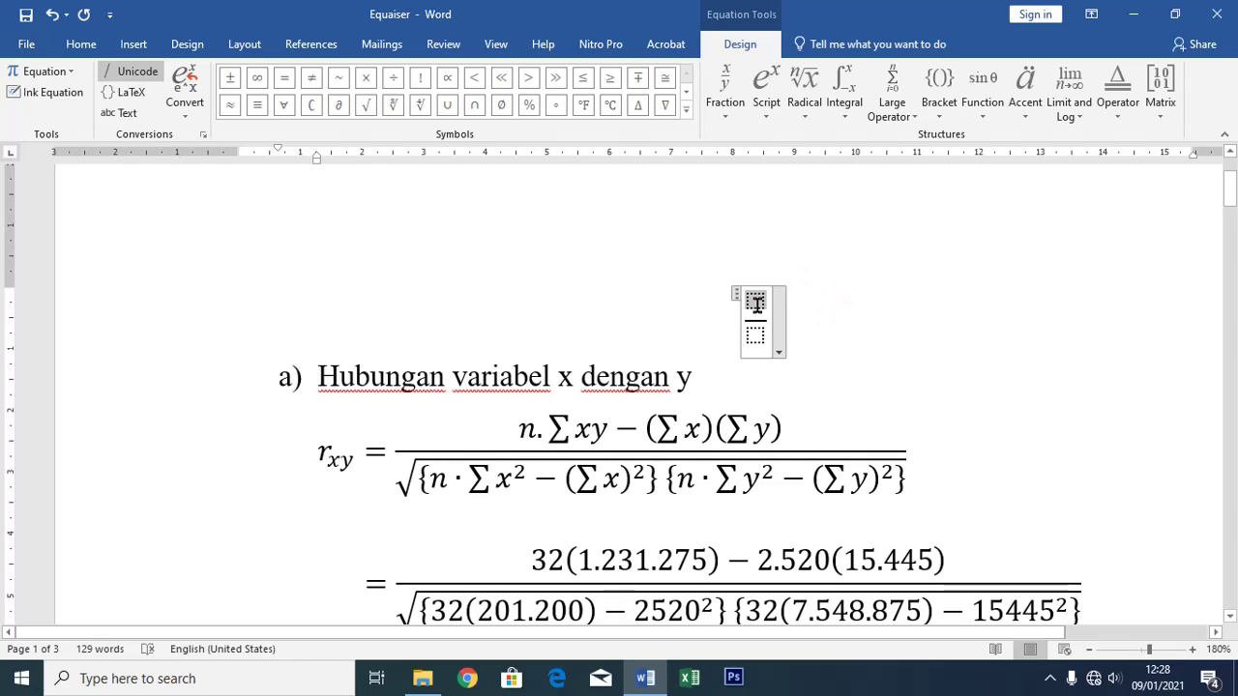
pyautogui.write('3')
pyautogui.press('Down')
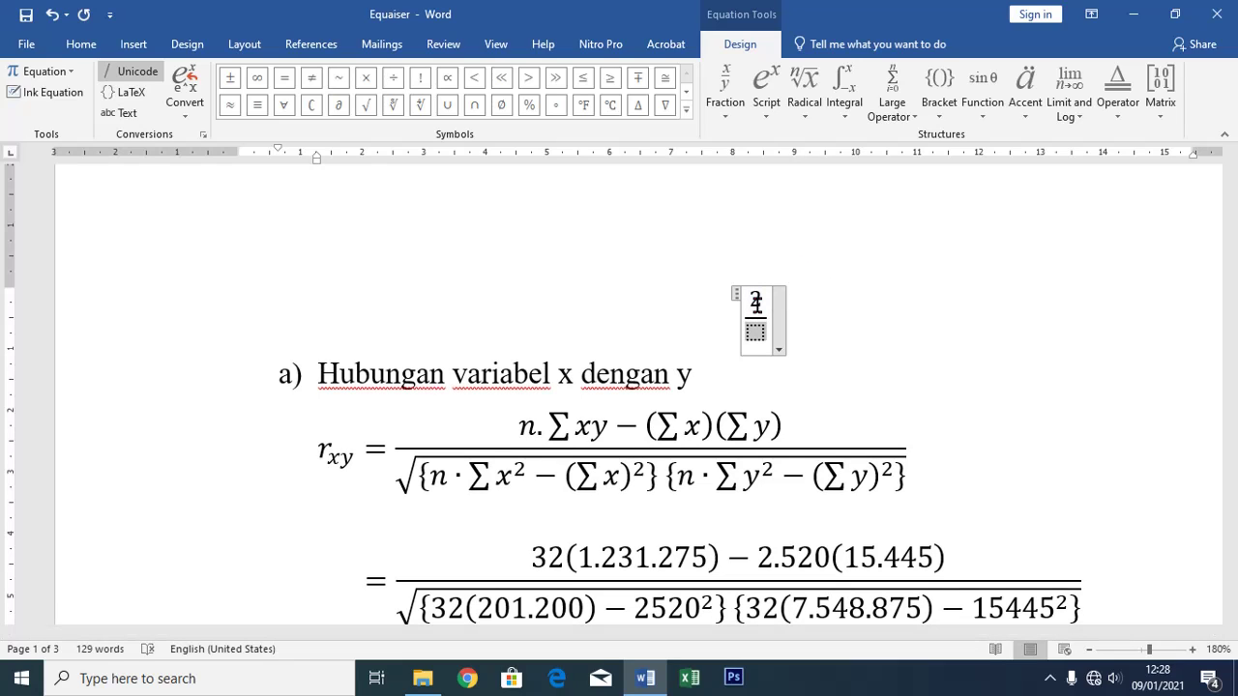
pyautogui.write('4')
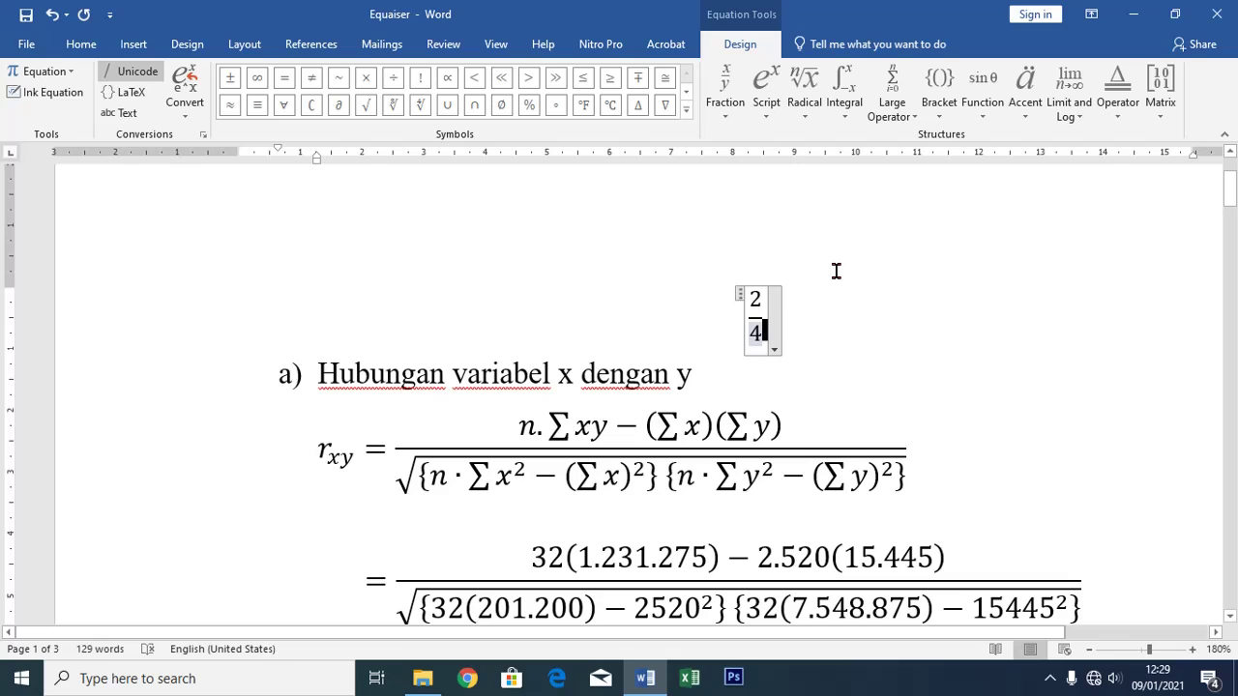
pyautogui.write('4')
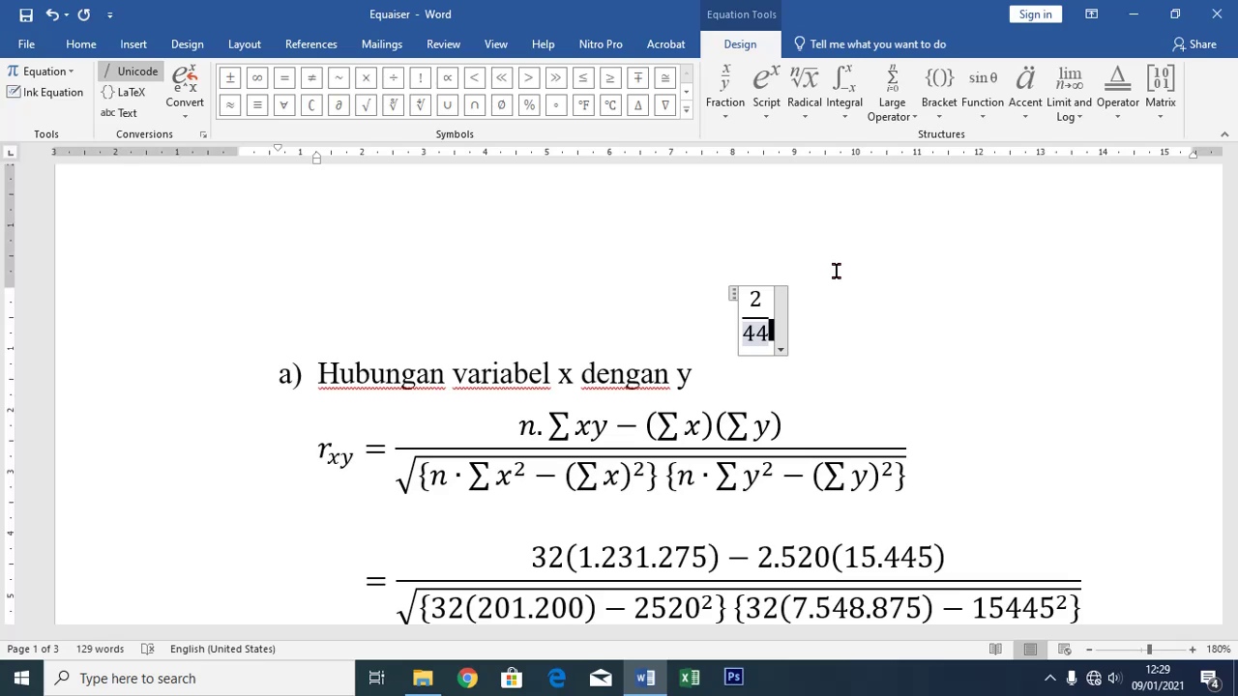
pyautogui.press('BackSpace')
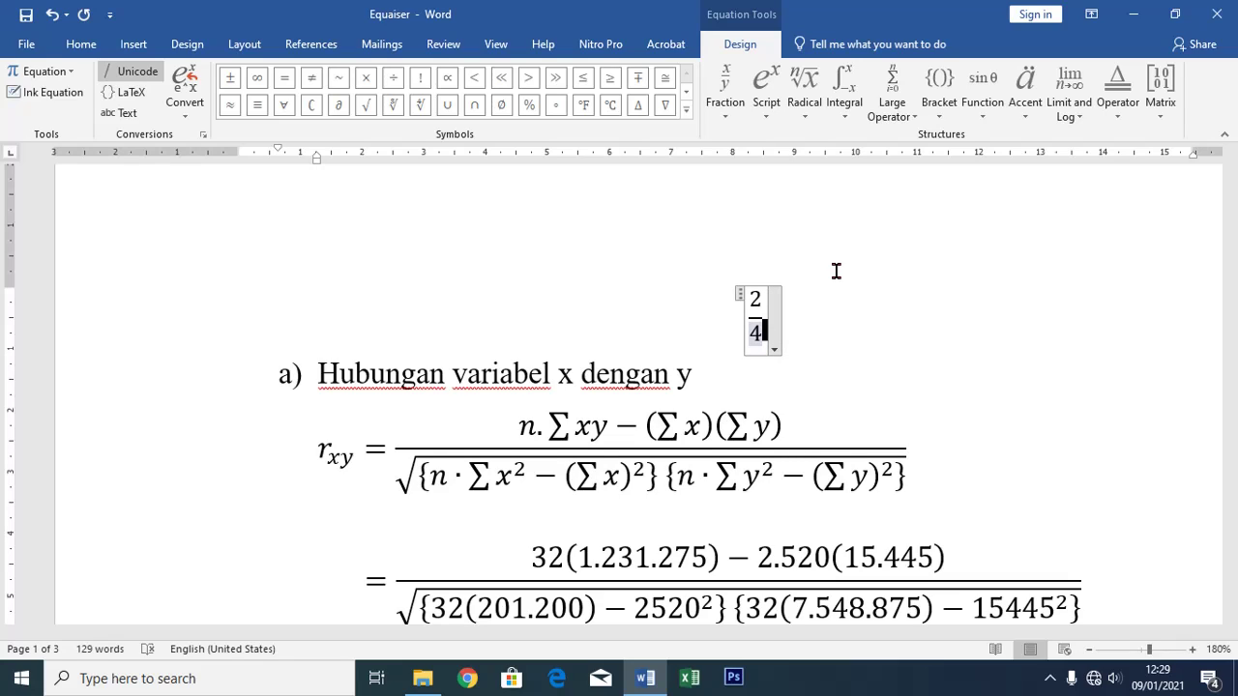
pyautogui.press('Up')
pyautogui.press('Right')
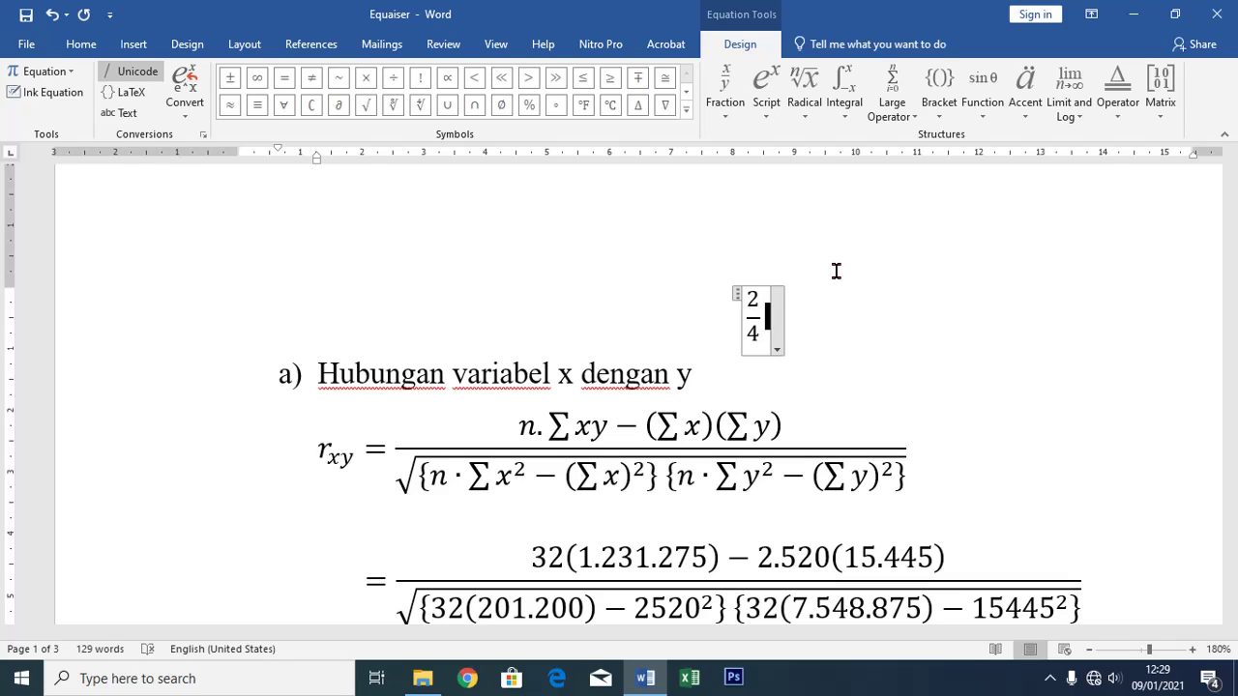
pyautogui.write('=')
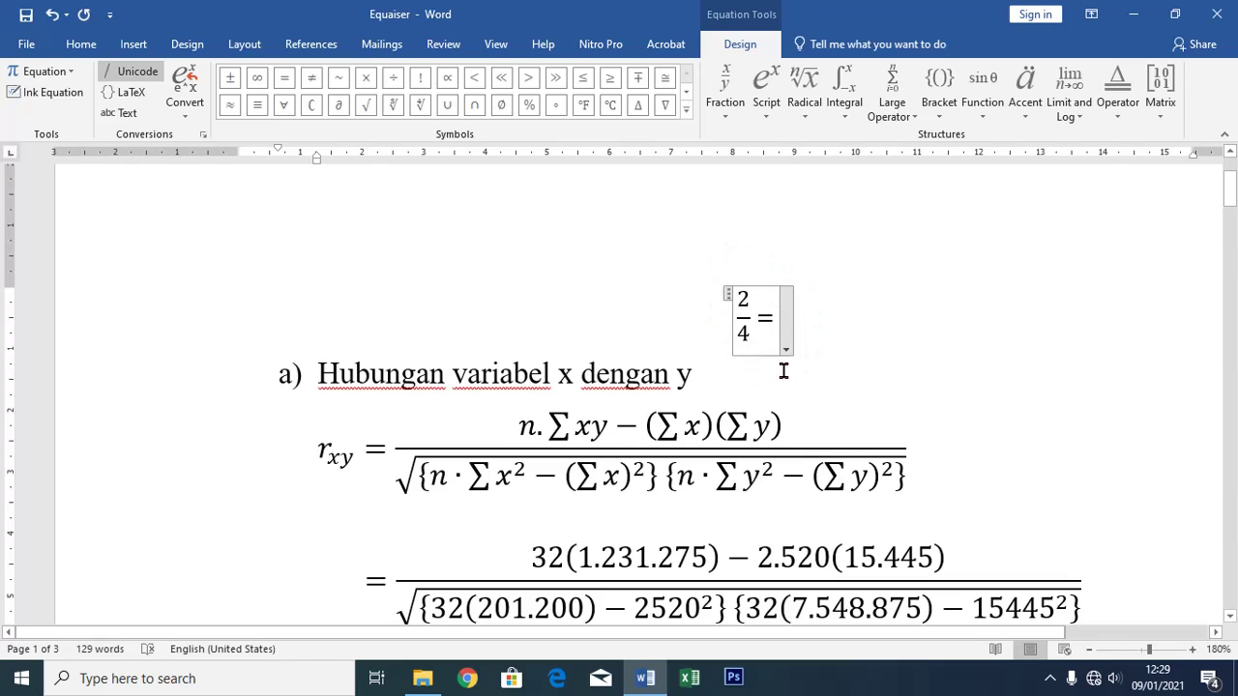
# - Complete the equation with a stacked fraction of 1 over 2 after the equals sign
pyautogui.click(725, 87)
pyautogui.click(747, 183)
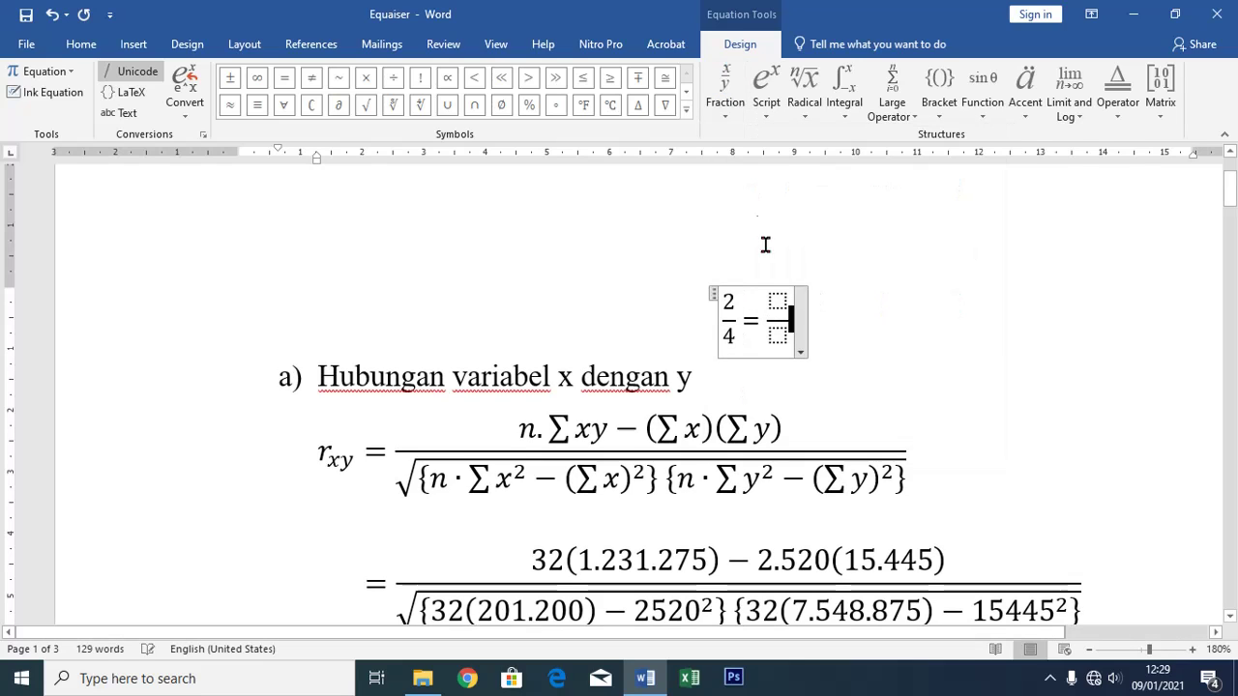
pyautogui.click(779, 304)
pyautogui.write('1')
pyautogui.press('Down')
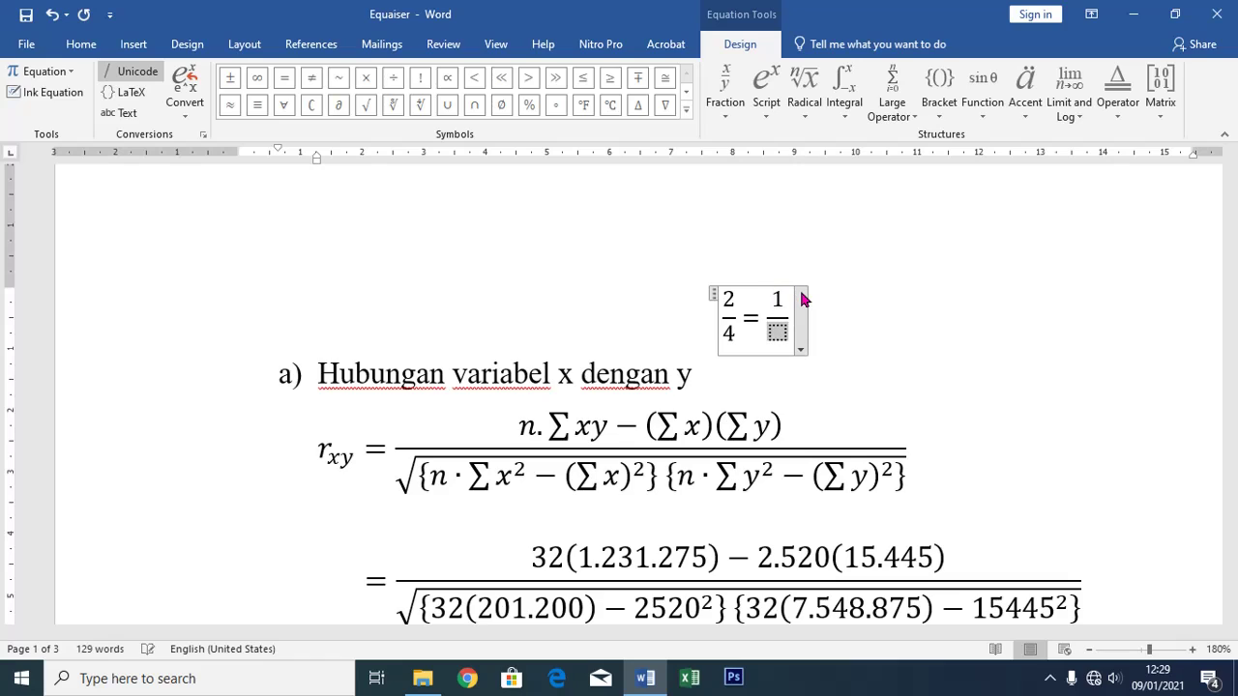
pyautogui.write('2')
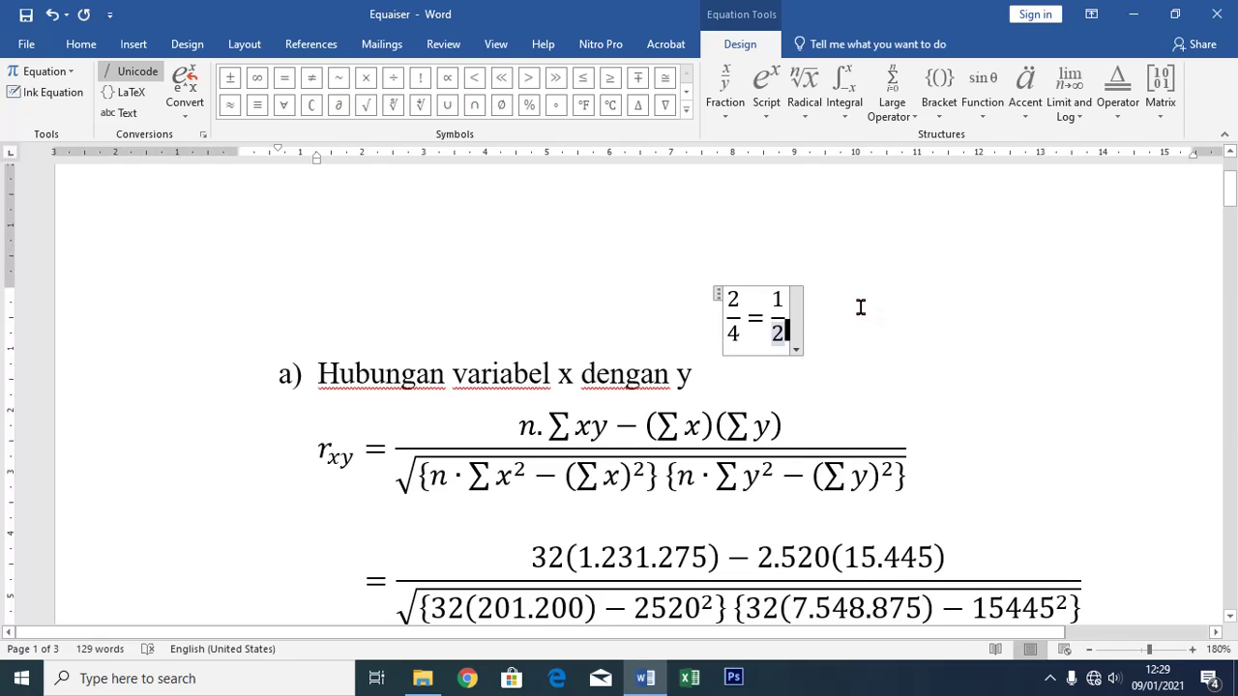
pyautogui.press('Return')
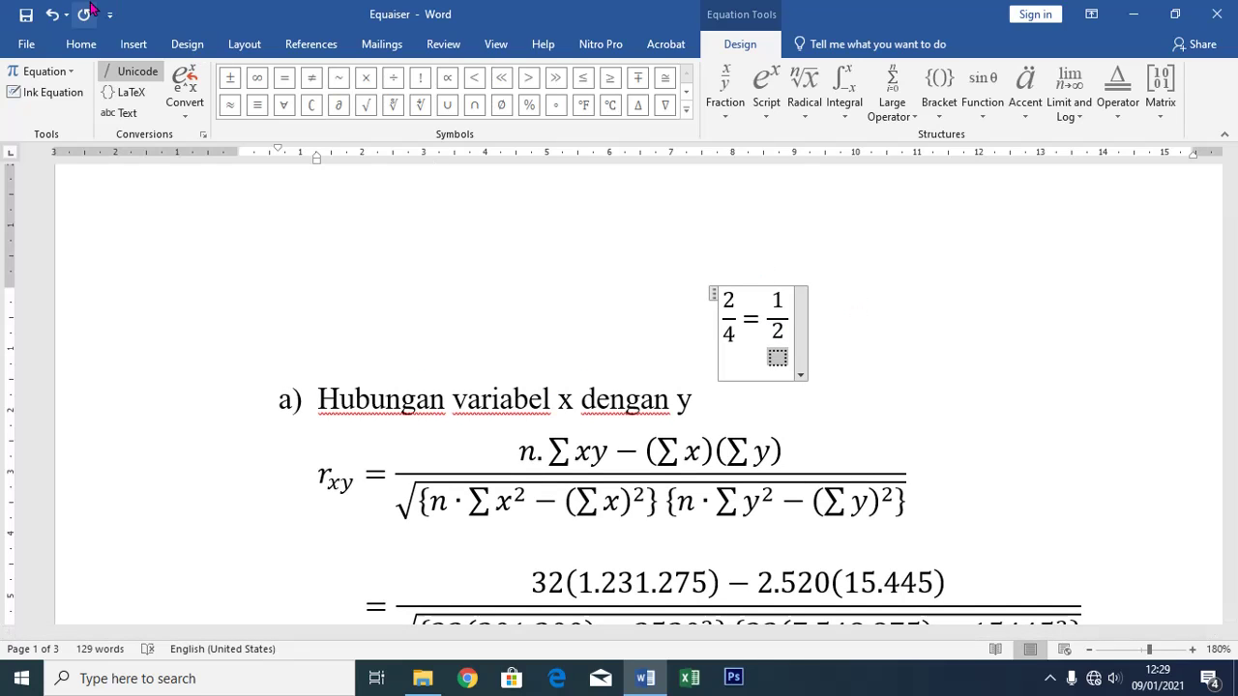
pyautogui.hotkey('ctrl', 'z')
pyautogui.click(903, 314)
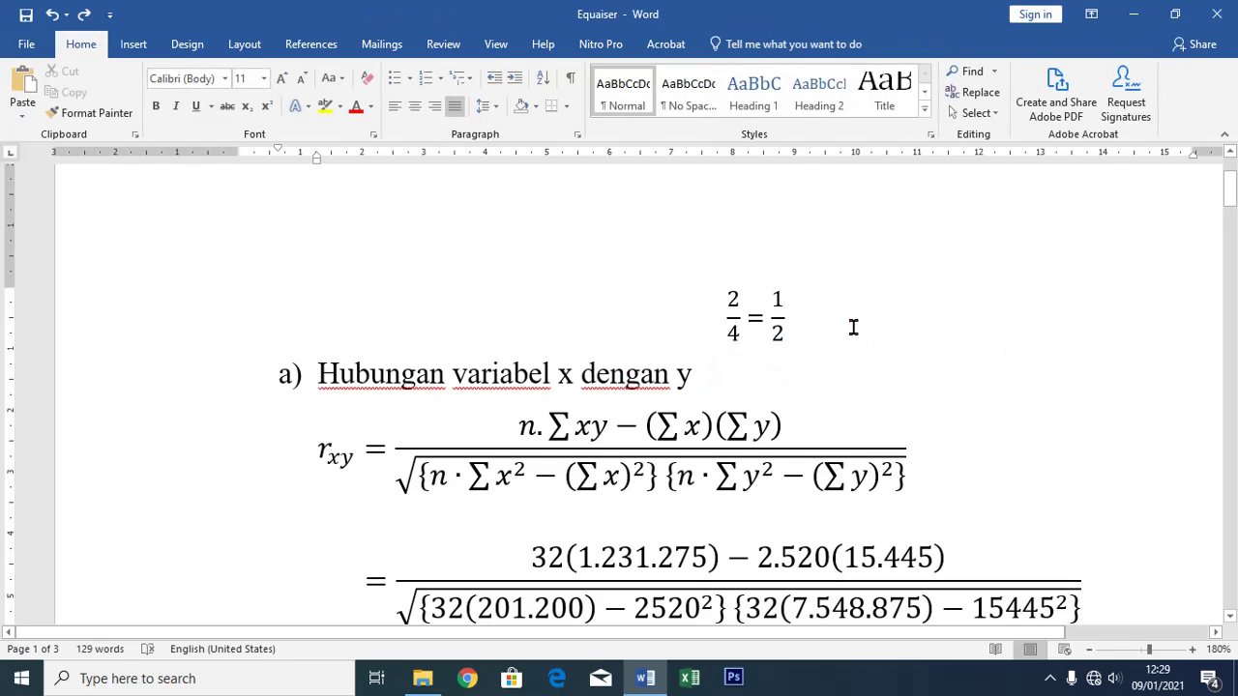
# - Left-align the 2/4 = 1/2 equation above item a)
pyautogui.scroll(-3, 851, 323)
pyautogui.scroll(3, 697, 280)
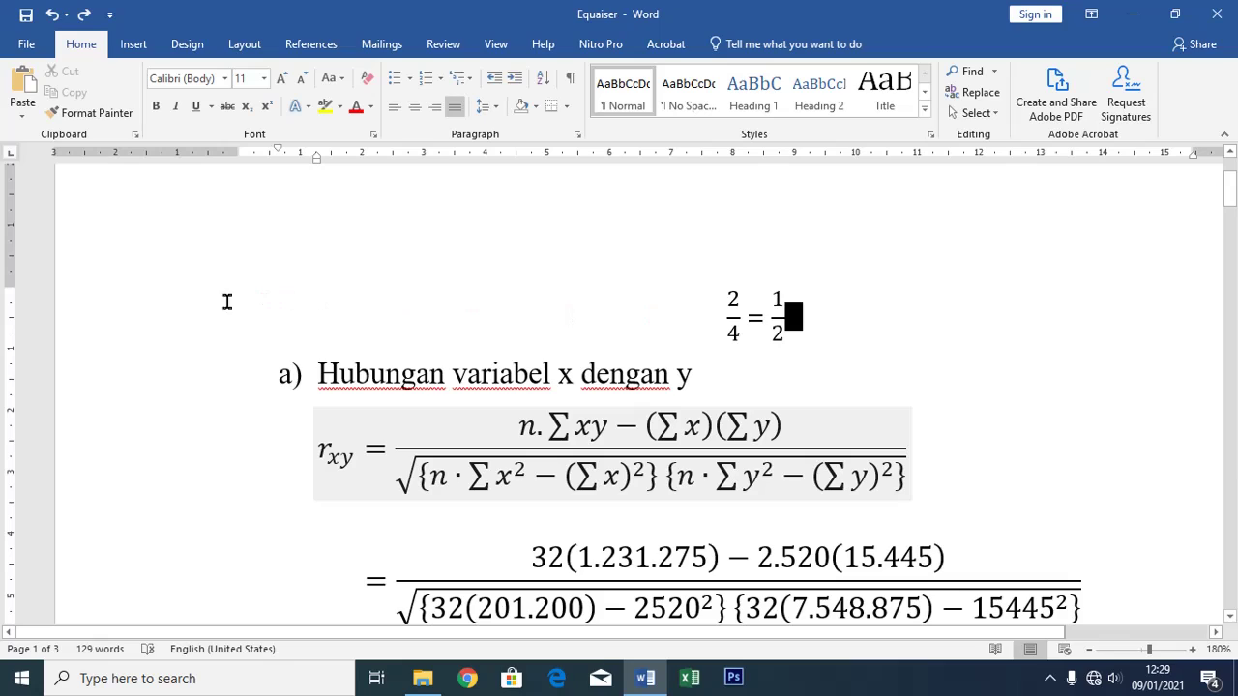
pyautogui.click(141, 325)
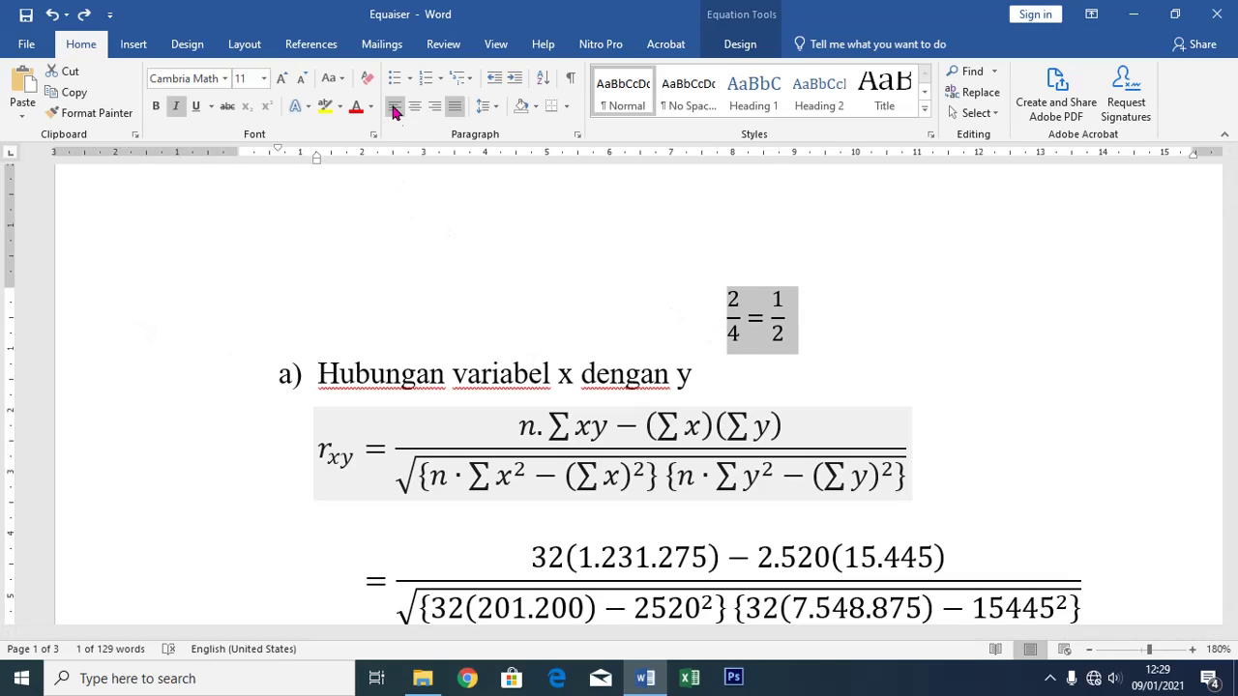
pyautogui.click(394, 109)
# - Add a new line below the stacked-fraction equation with the text "Persamaan dari"
pyautogui.click(435, 320)
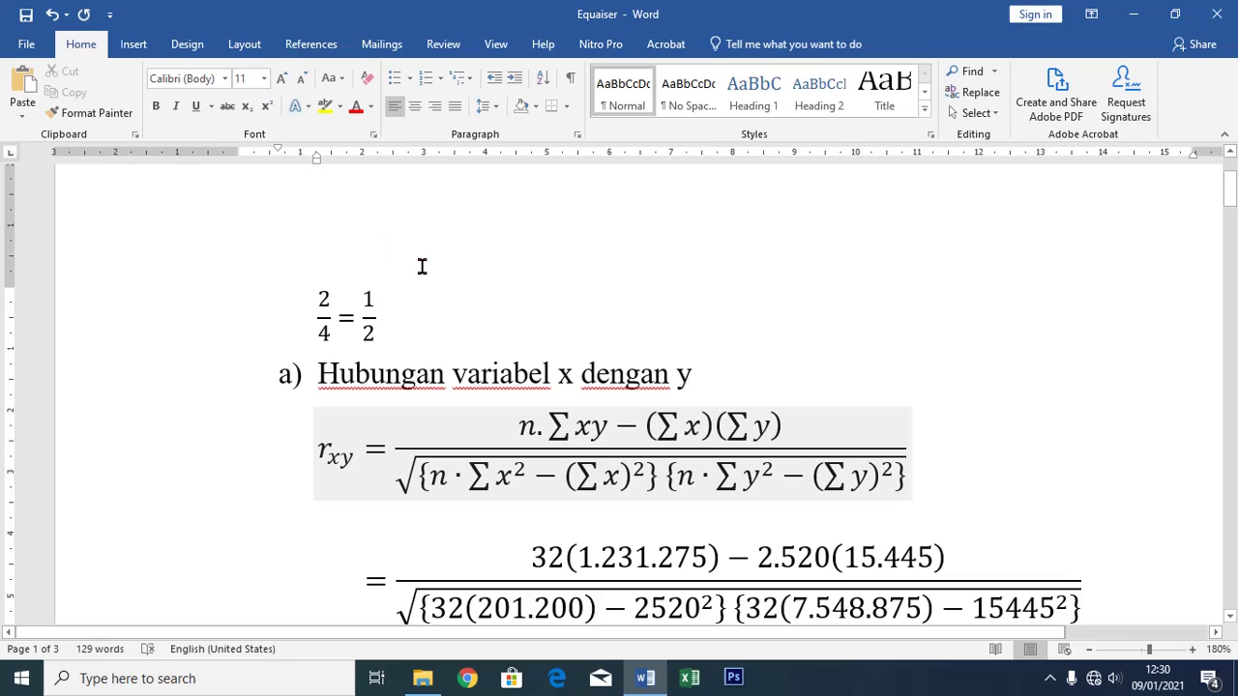
pyautogui.press('Return')
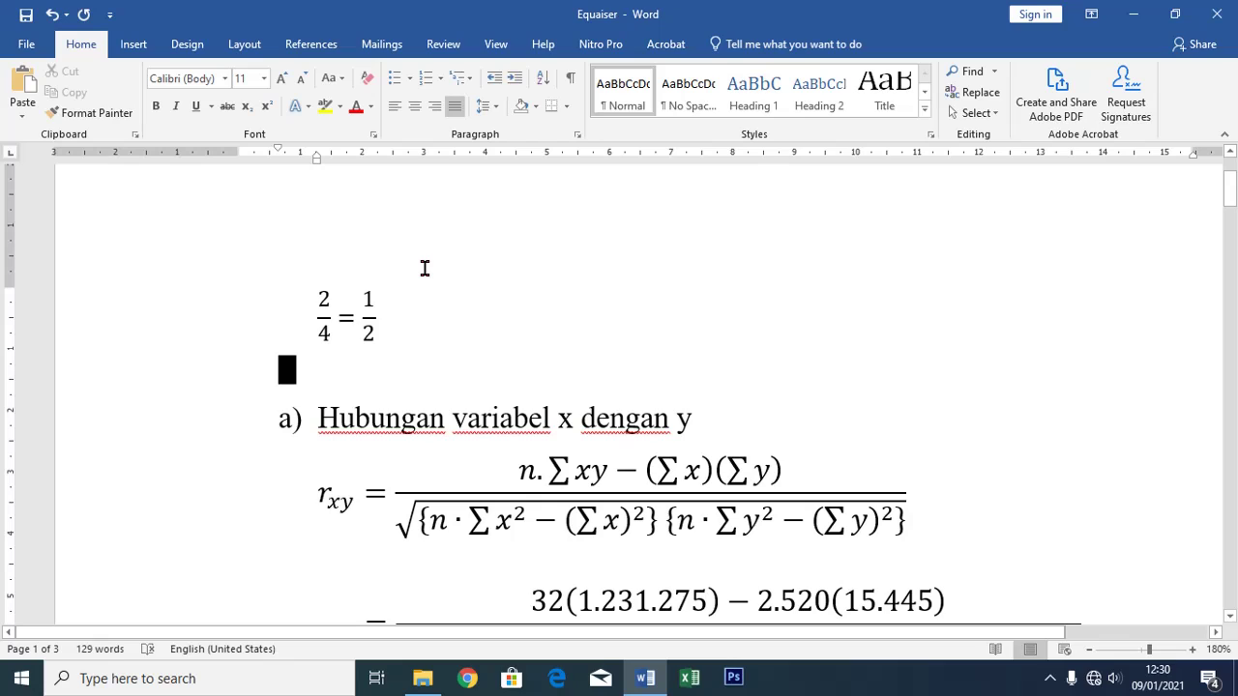
pyautogui.write('per')
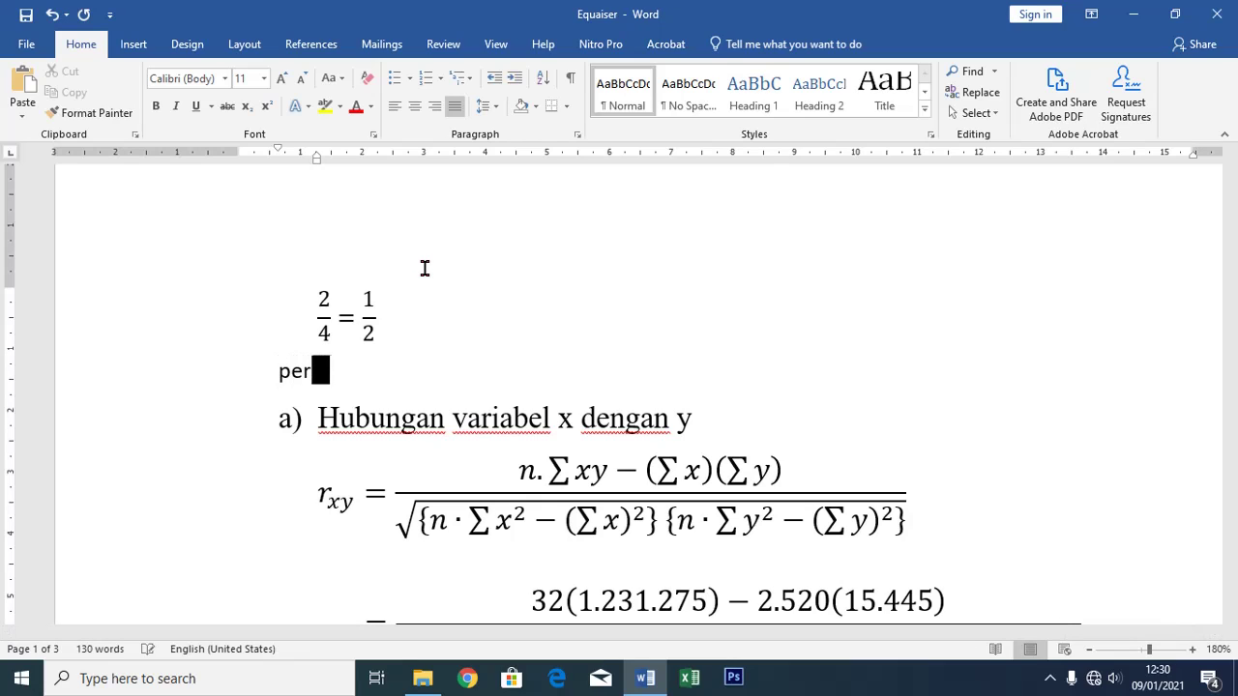
pyautogui.write('samaan dari')
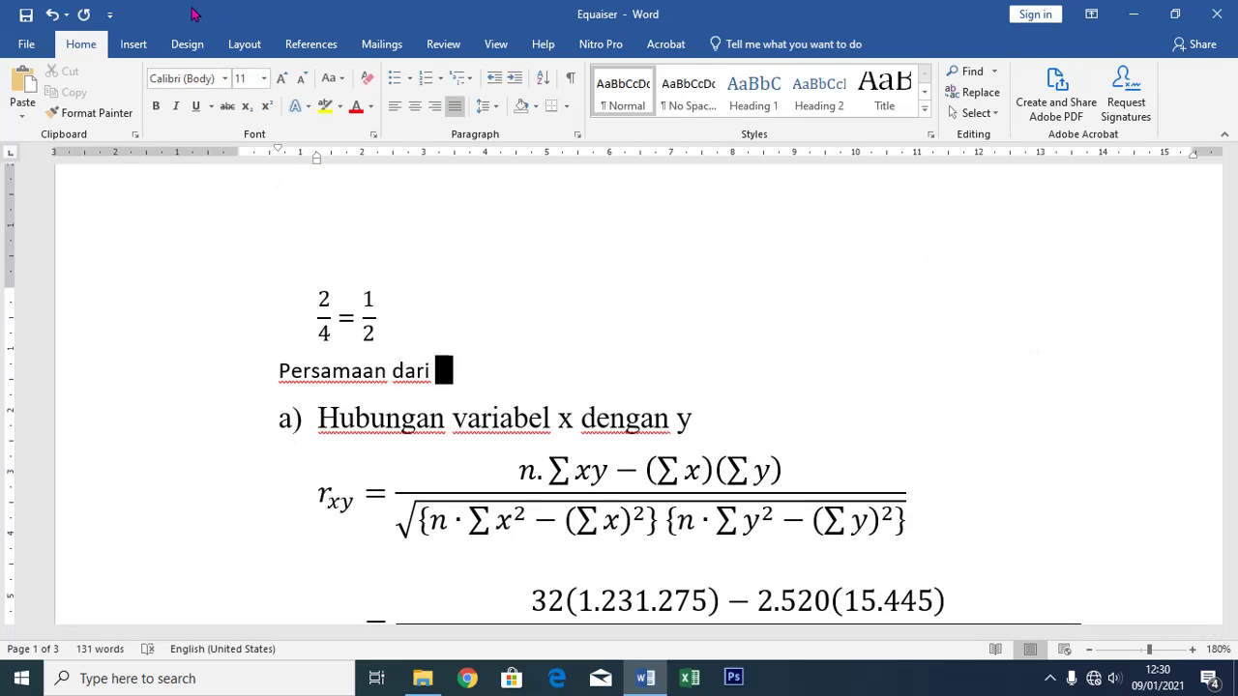
# - Insert an inline equation after "Persamaan dari" with a skewed fraction 2/4 and an equals sign
pyautogui.click(133, 45)
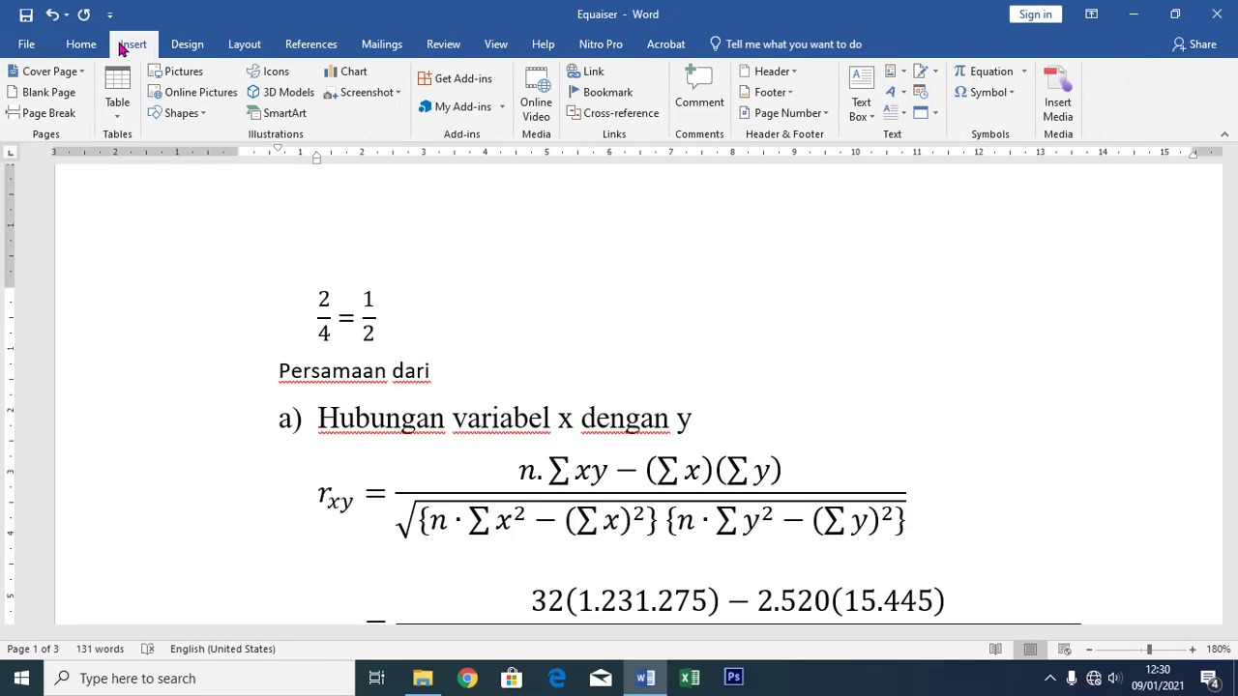
pyautogui.click(986, 71)
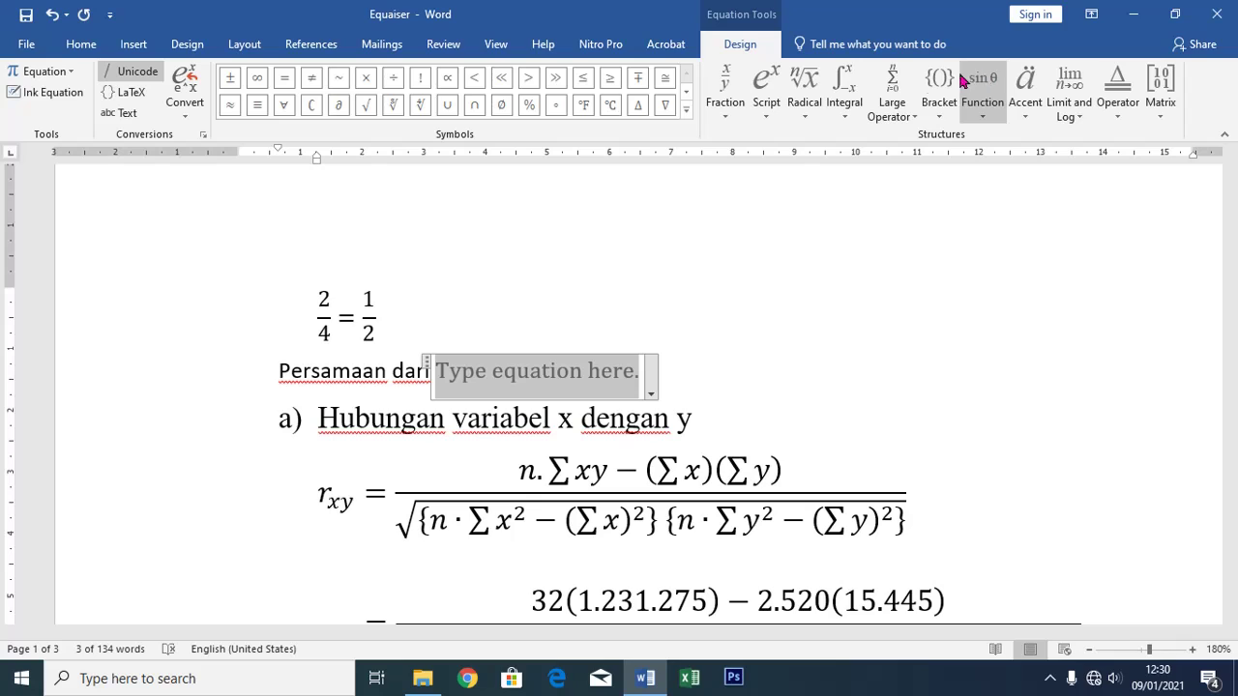
pyautogui.click(726, 89)
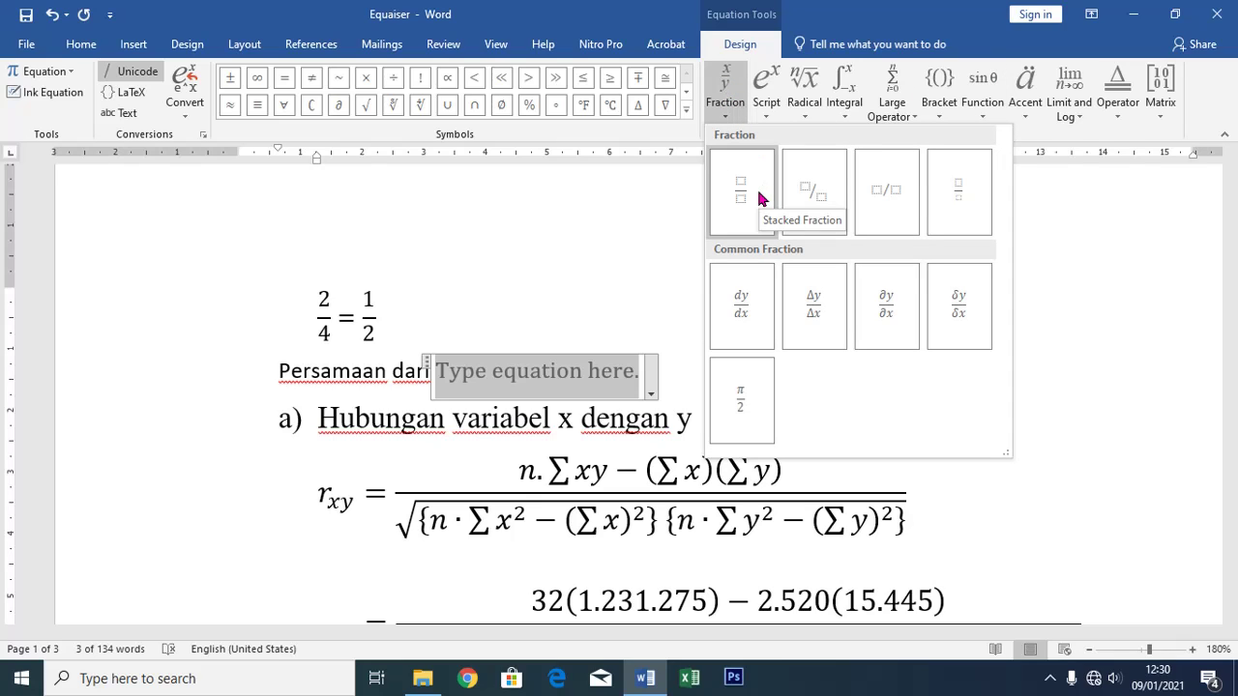
pyautogui.click(810, 198)
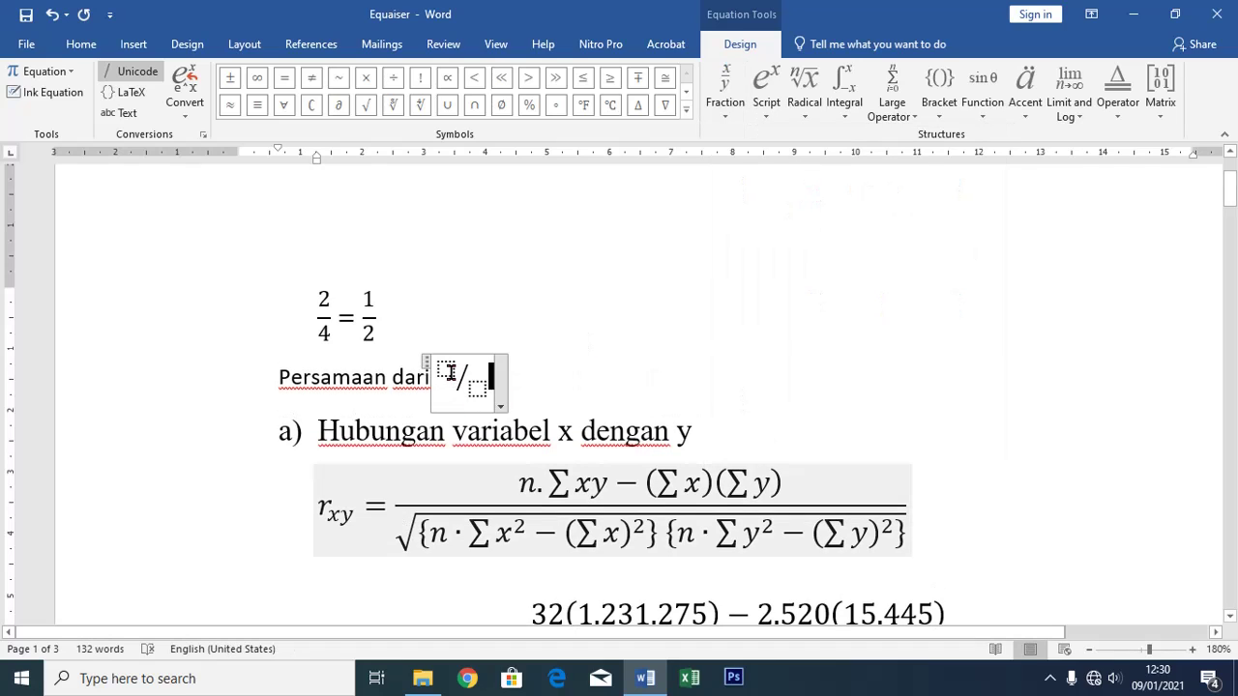
pyautogui.click(447, 371)
pyautogui.write('2')
pyautogui.press('Right')
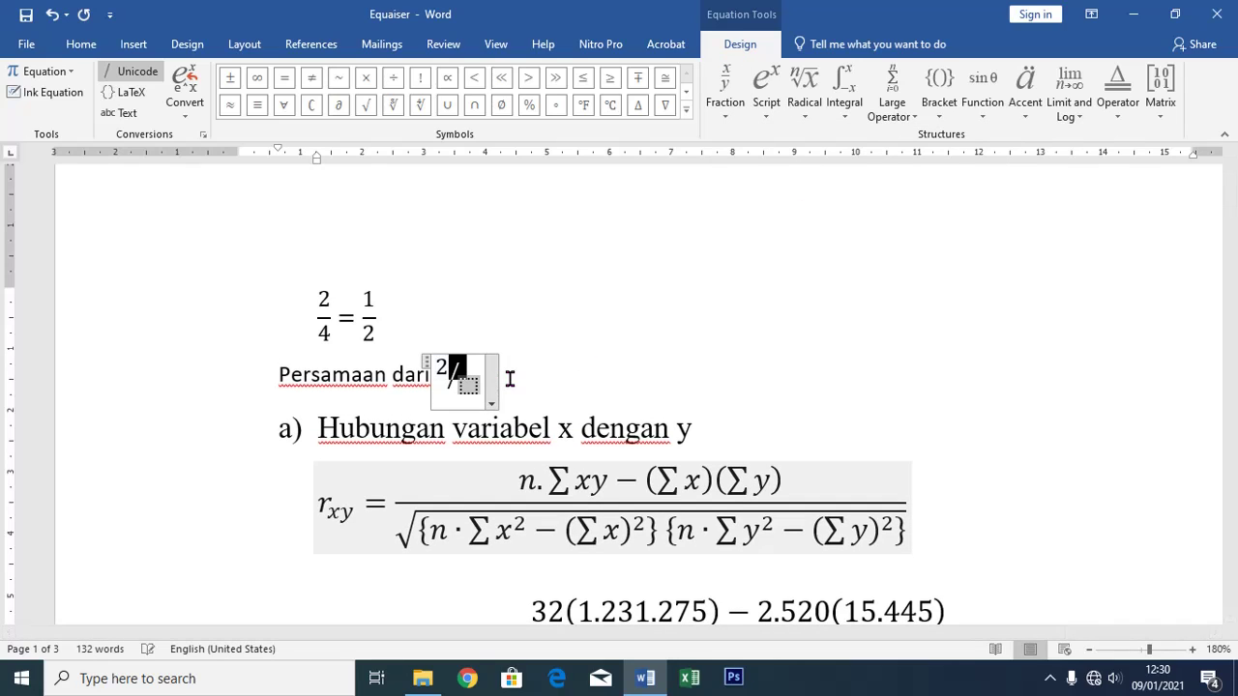
pyautogui.write('4')
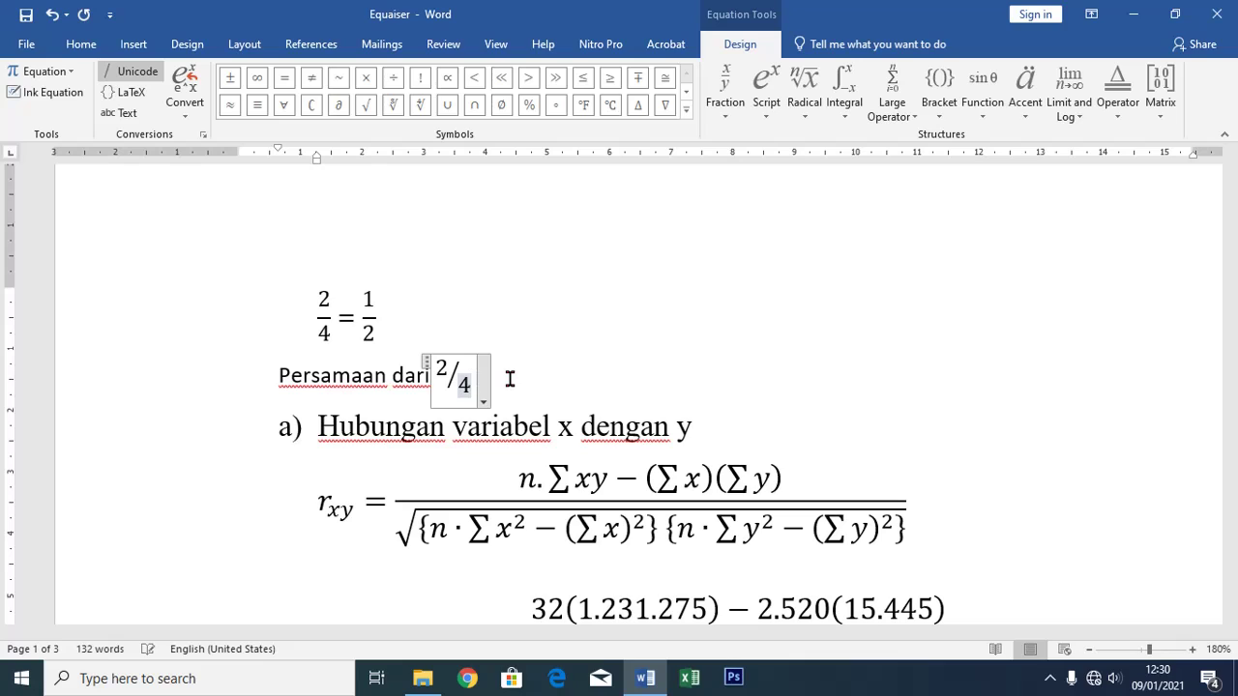
pyautogui.press('Right')
pyautogui.write('=')
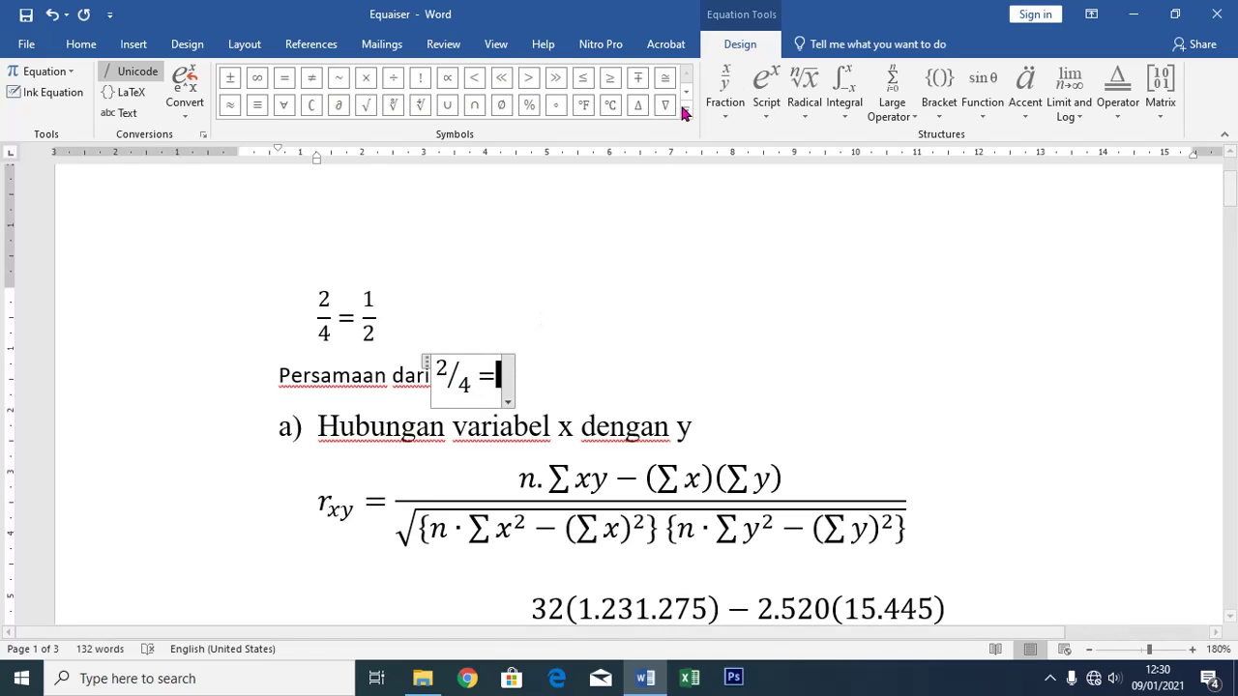
# - Complete the inline equation with a skewed fraction 1/2 after the equals sign
pyautogui.click(728, 85)
pyautogui.click(816, 188)
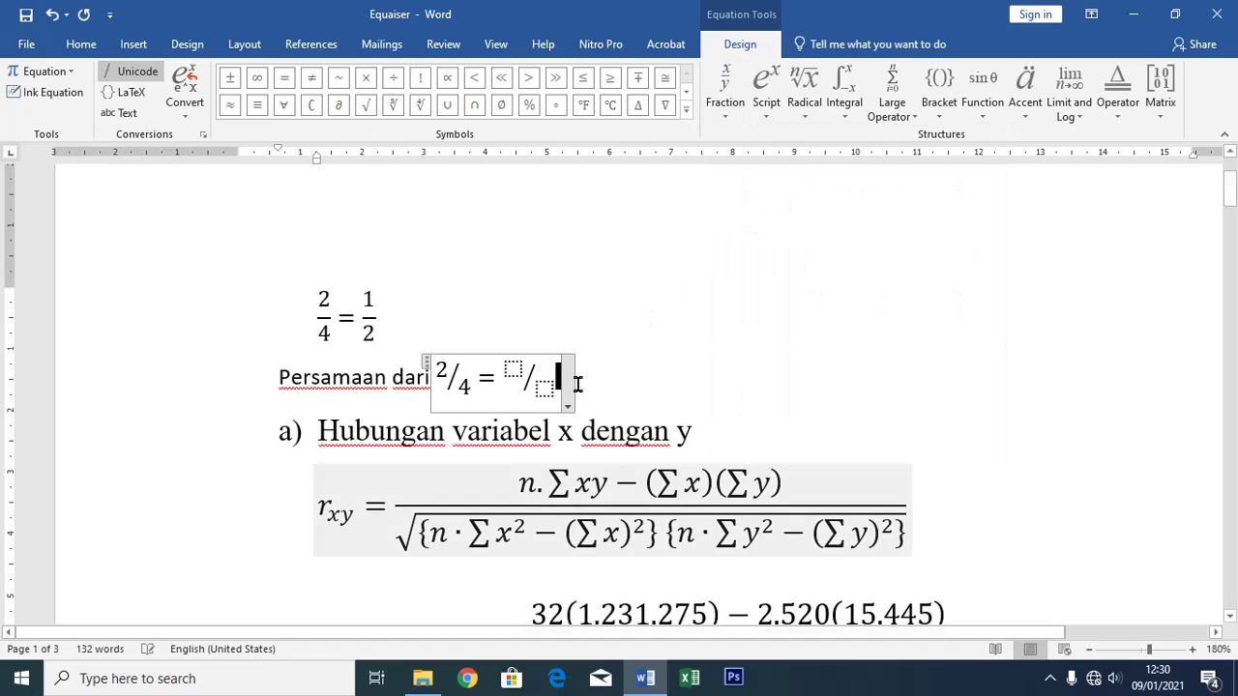
pyautogui.click(511, 373)
pyautogui.write('1')
pyautogui.press('Right')
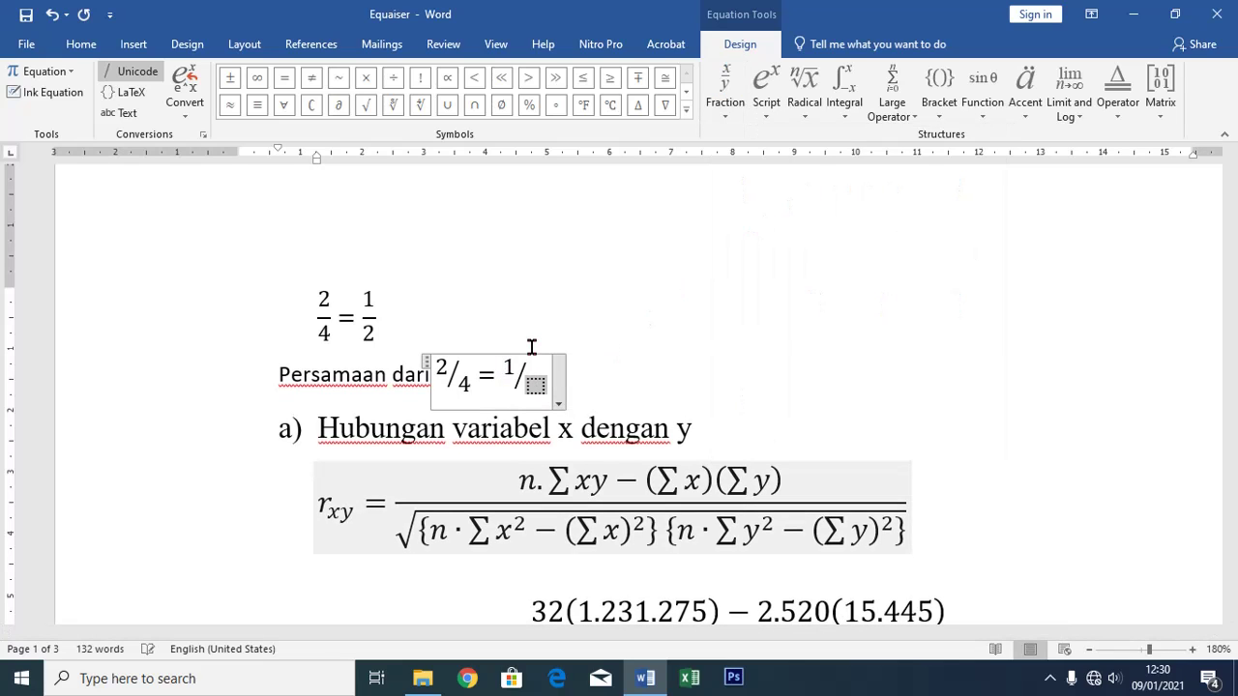
pyautogui.write('2')
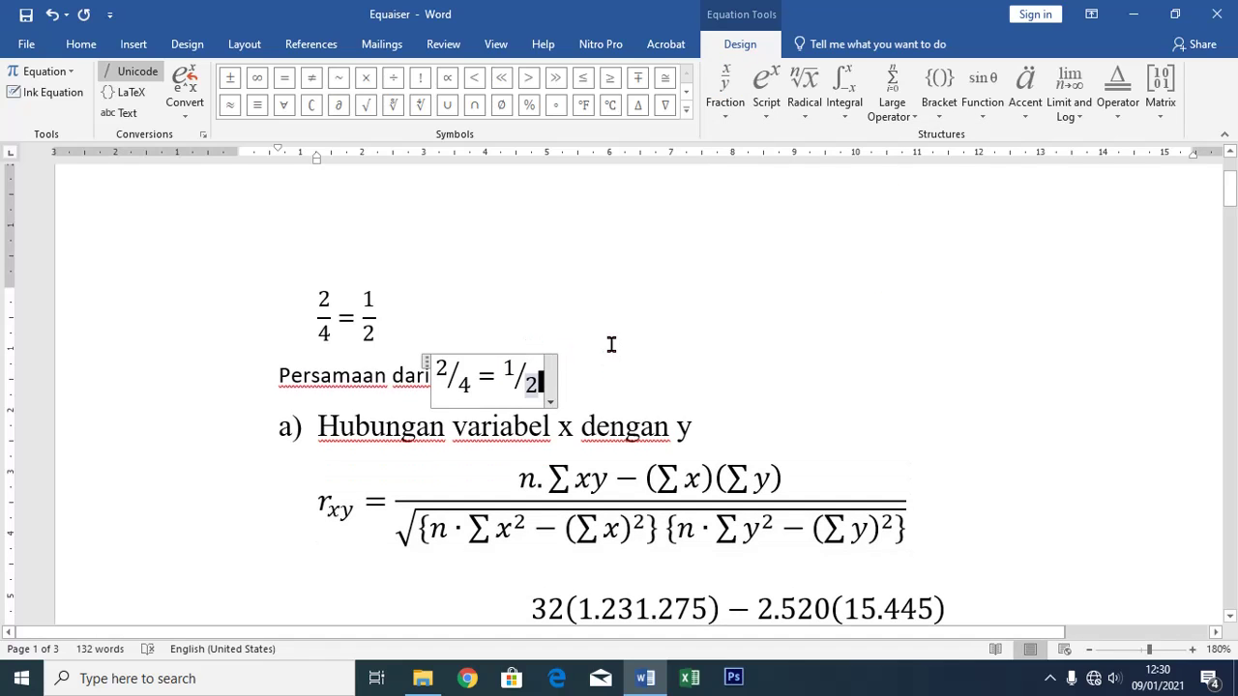
pyautogui.click(495, 431)
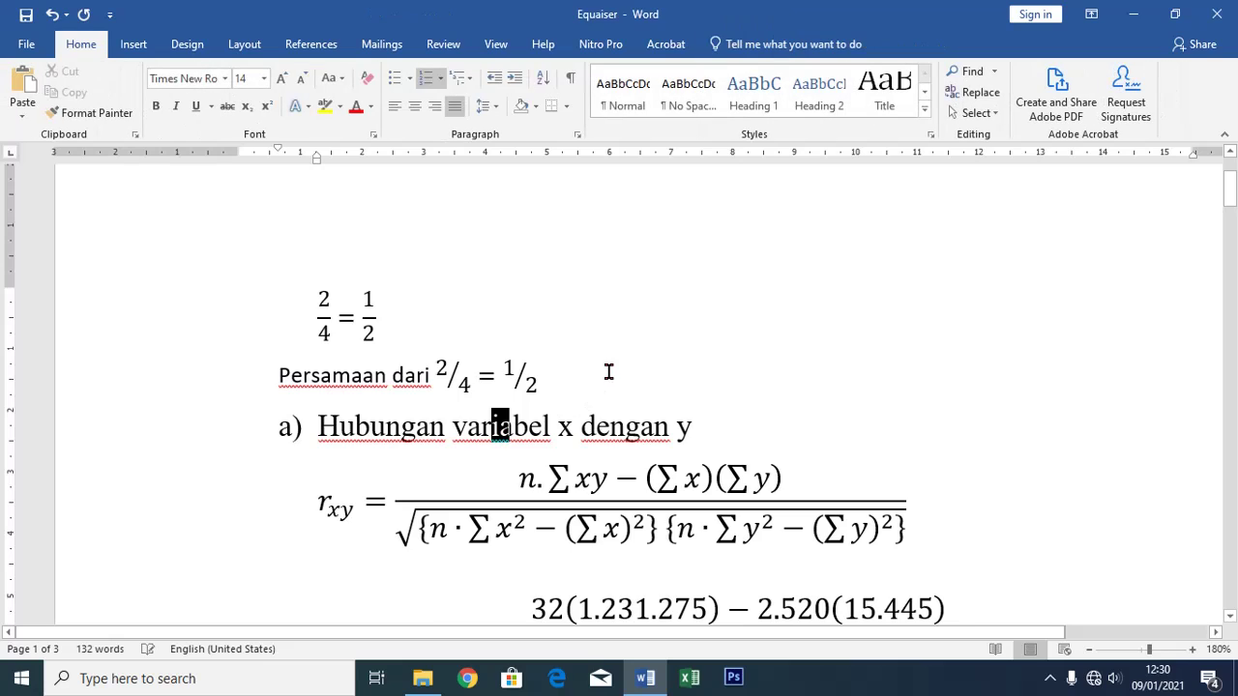
# - Add an equals sign directly after "Persamaan dari" and start a new line below that equation
pyautogui.scroll(-3, 608, 372)
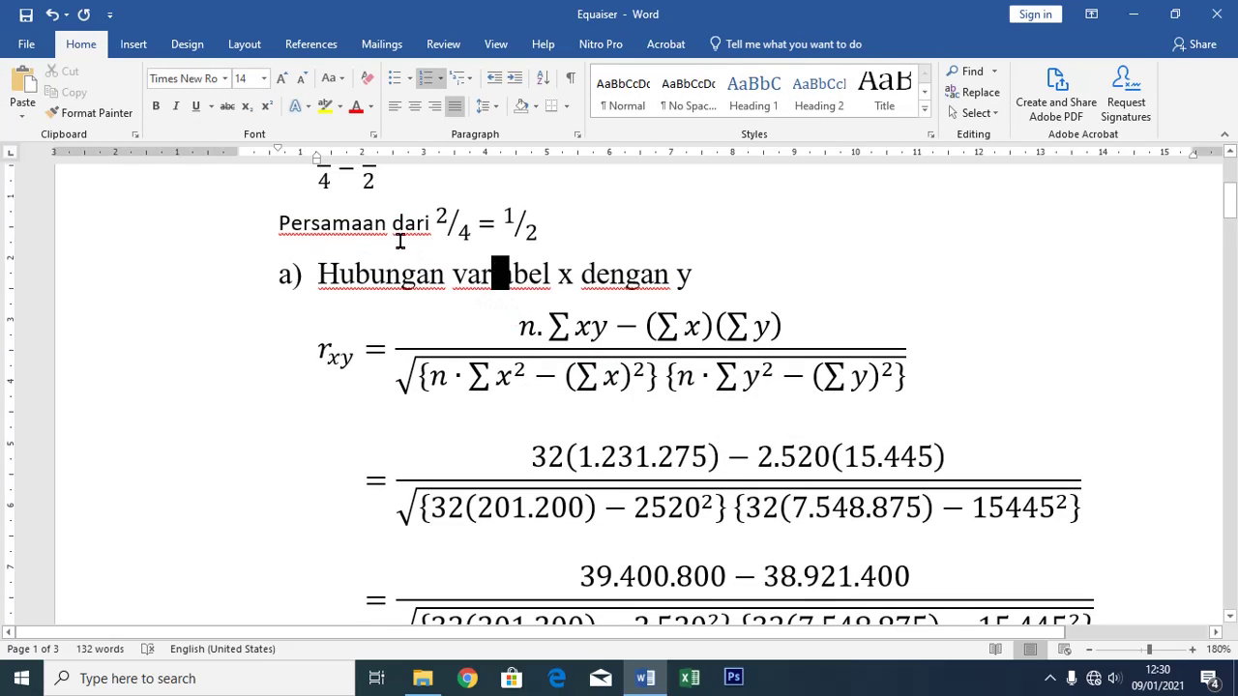
pyautogui.click(432, 221)
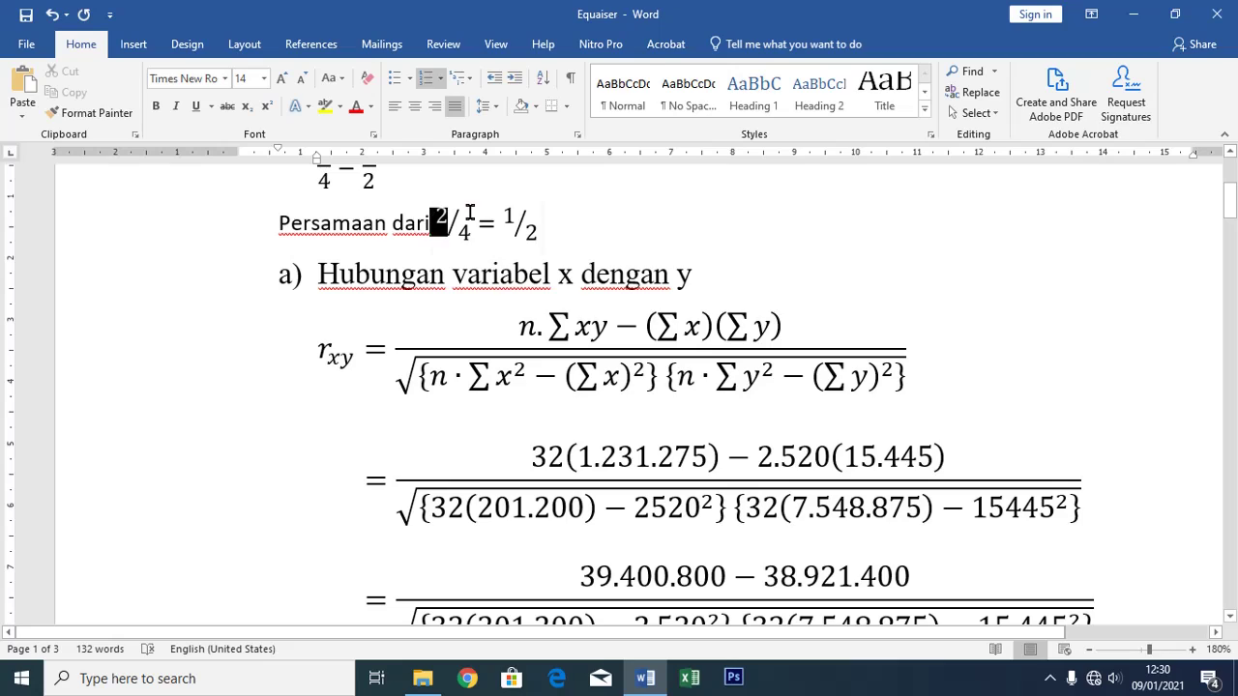
pyautogui.press('Left')
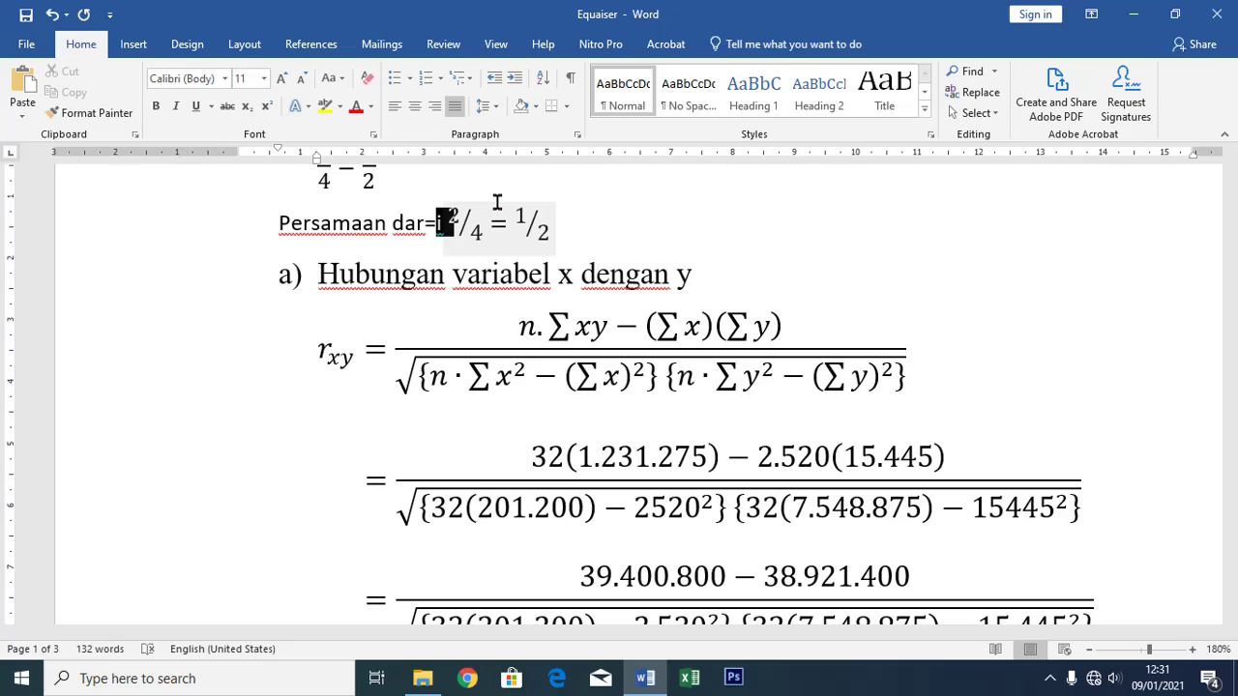
pyautogui.press('Right')
pyautogui.click(498, 291)
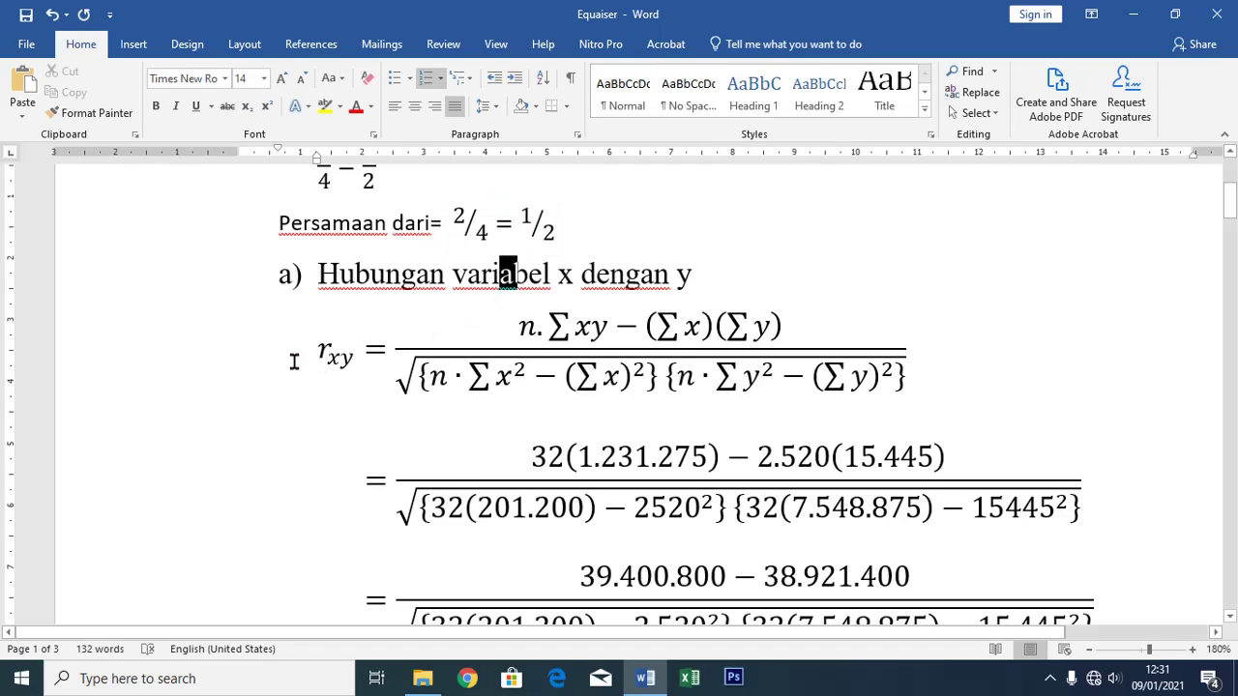
pyautogui.click(671, 226)
pyautogui.press('Return')
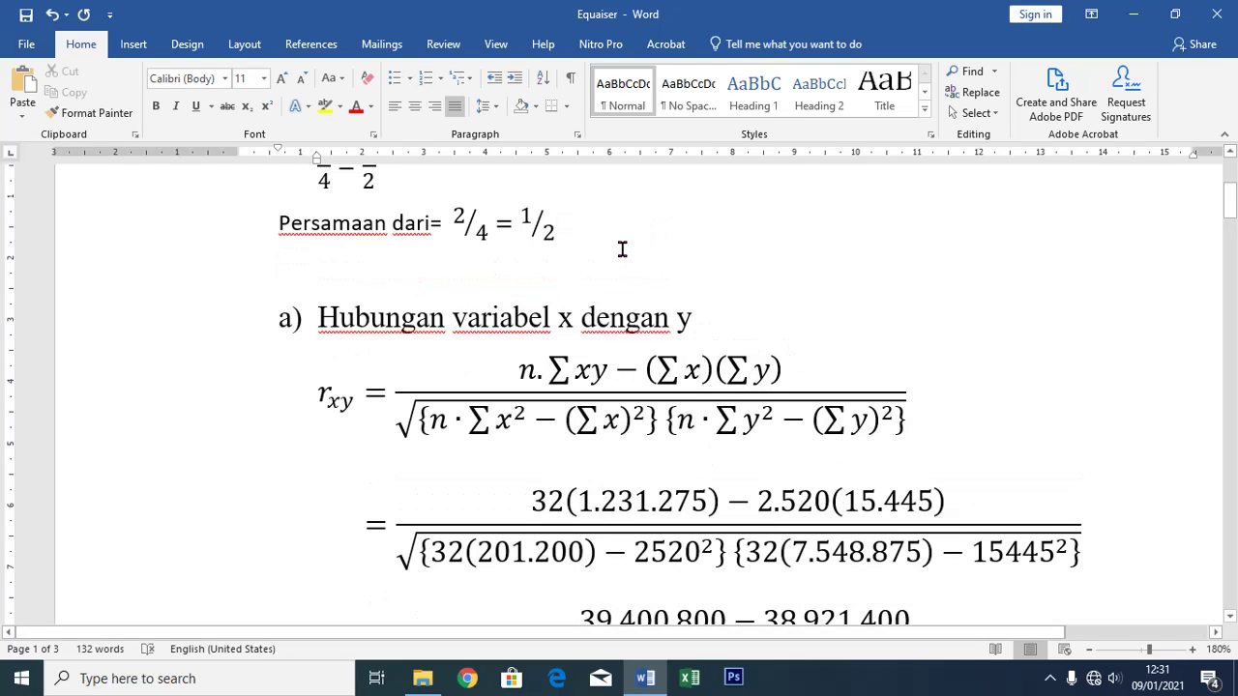
# - Insert a new equation below the "Persamaan dari" line containing 10 with superscript 2, followed by an equals sign
pyautogui.scroll(1, 625, 249)
pyautogui.scroll(-1, 533, 266)
pyautogui.click(133, 44)
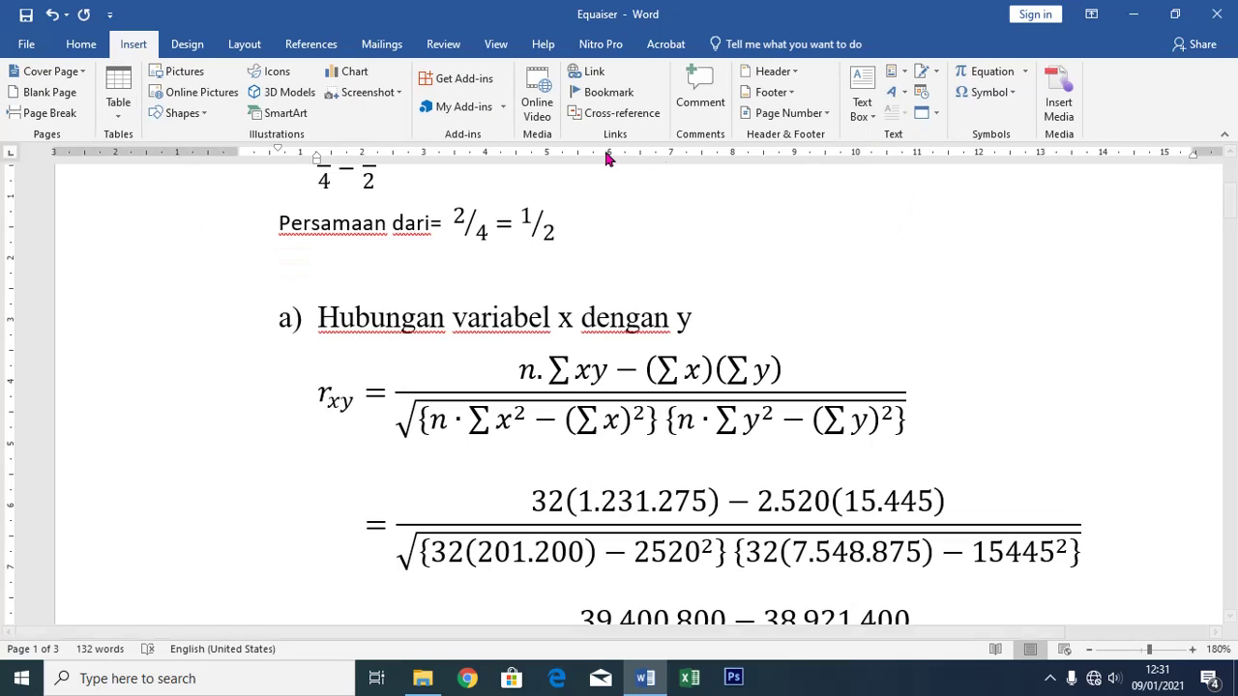
pyautogui.click(990, 74)
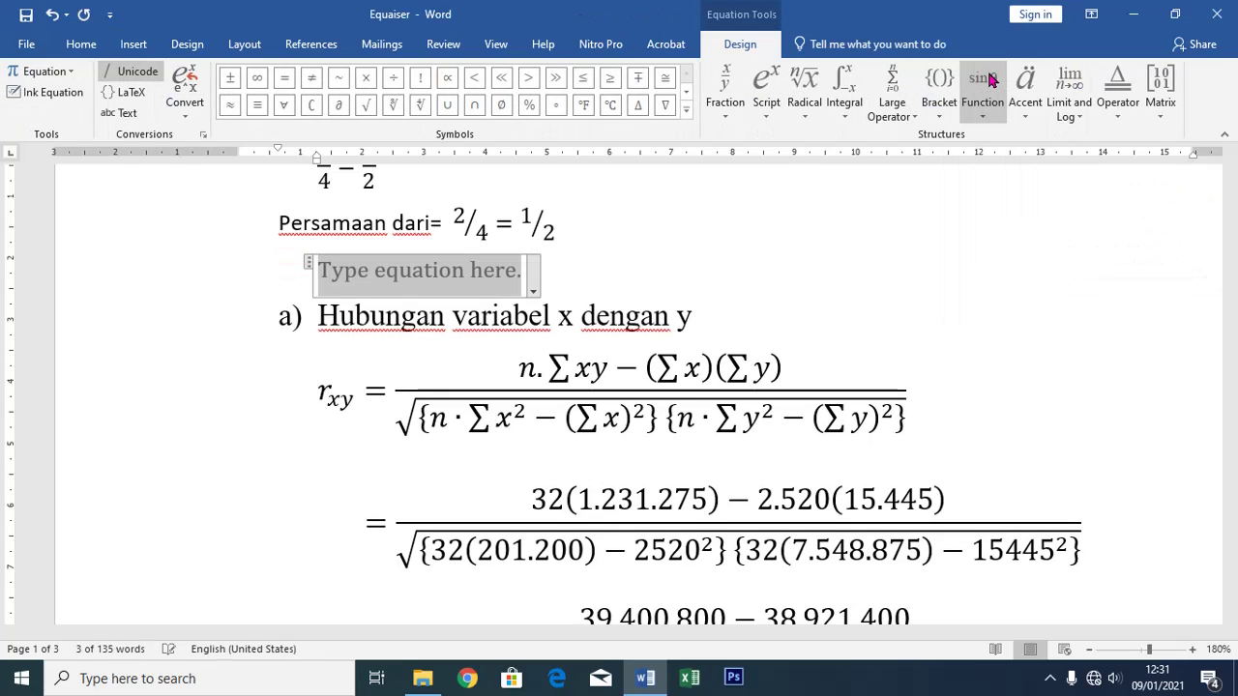
pyautogui.click(764, 92)
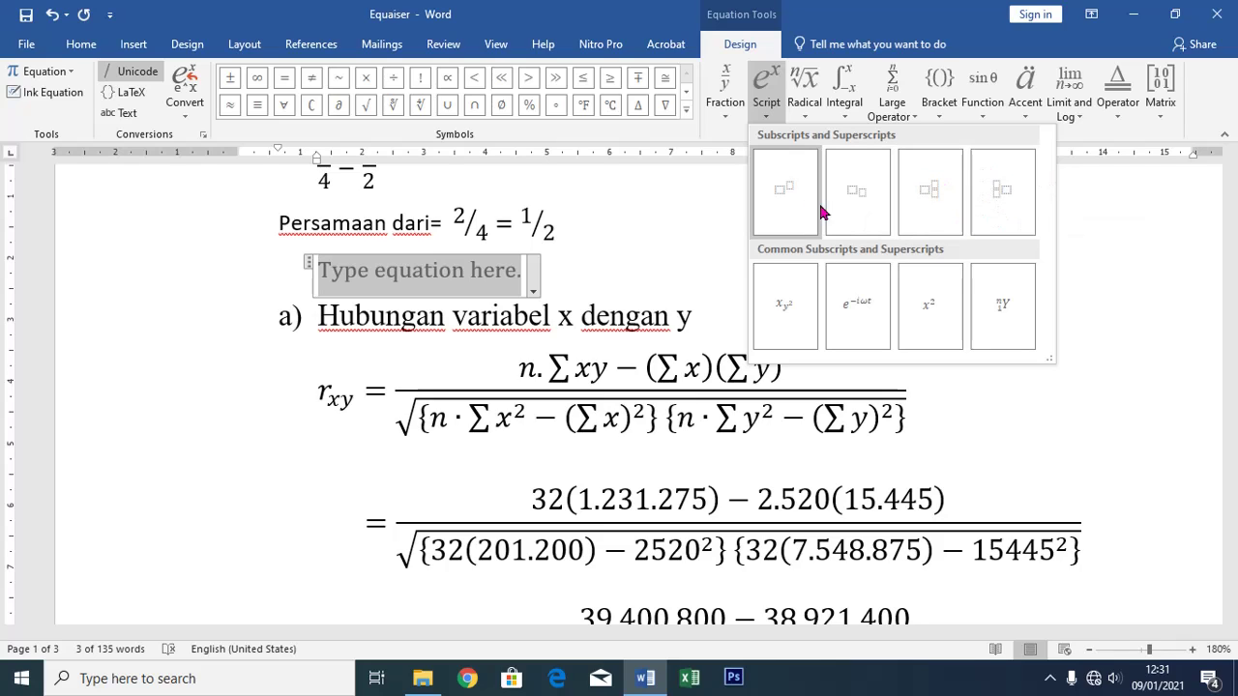
pyautogui.click(788, 191)
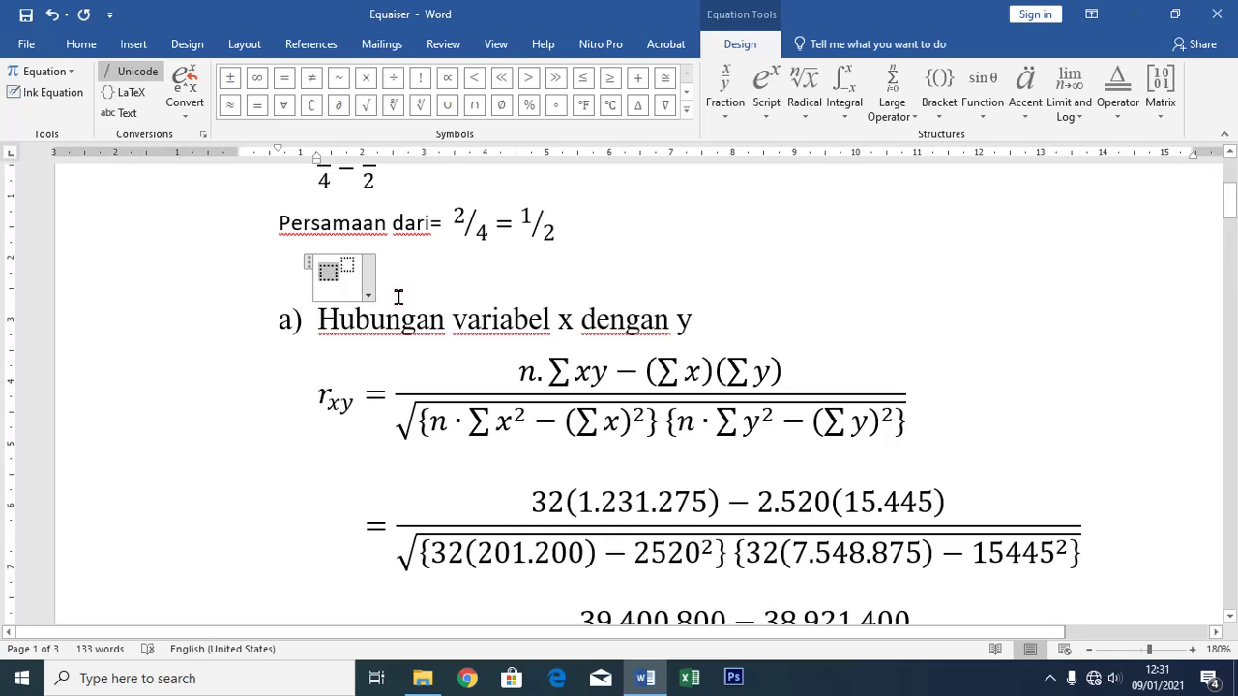
pyautogui.write('10')
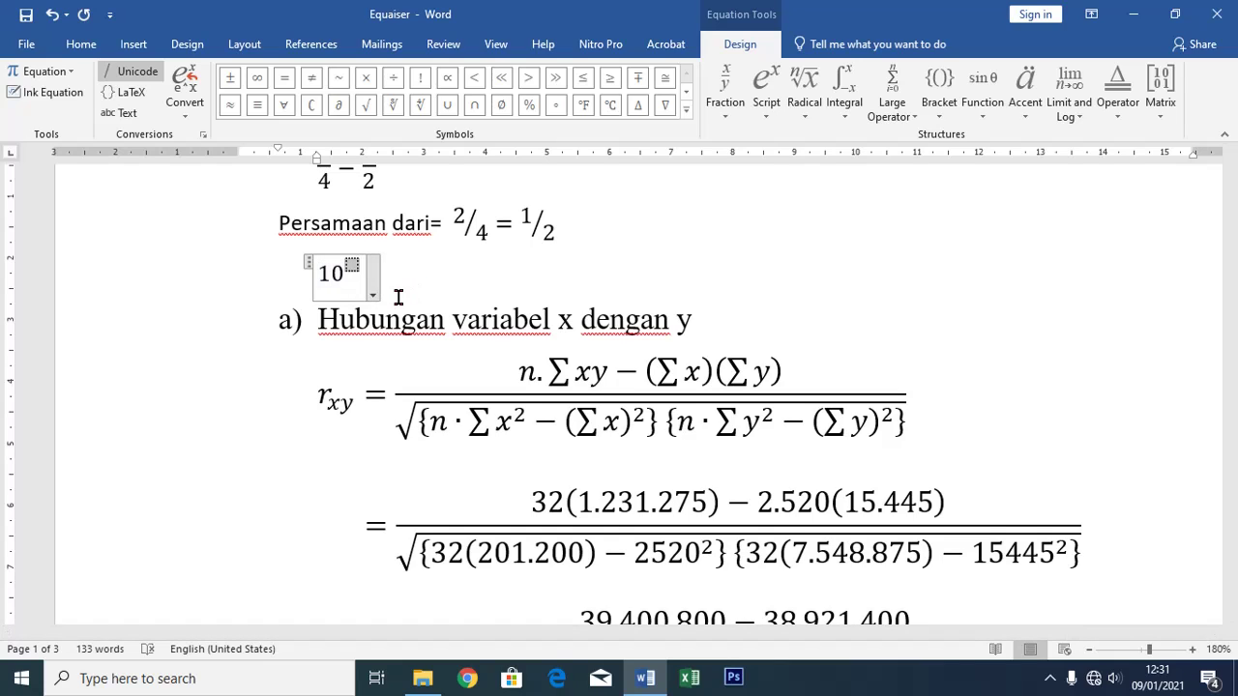
pyautogui.write('2')
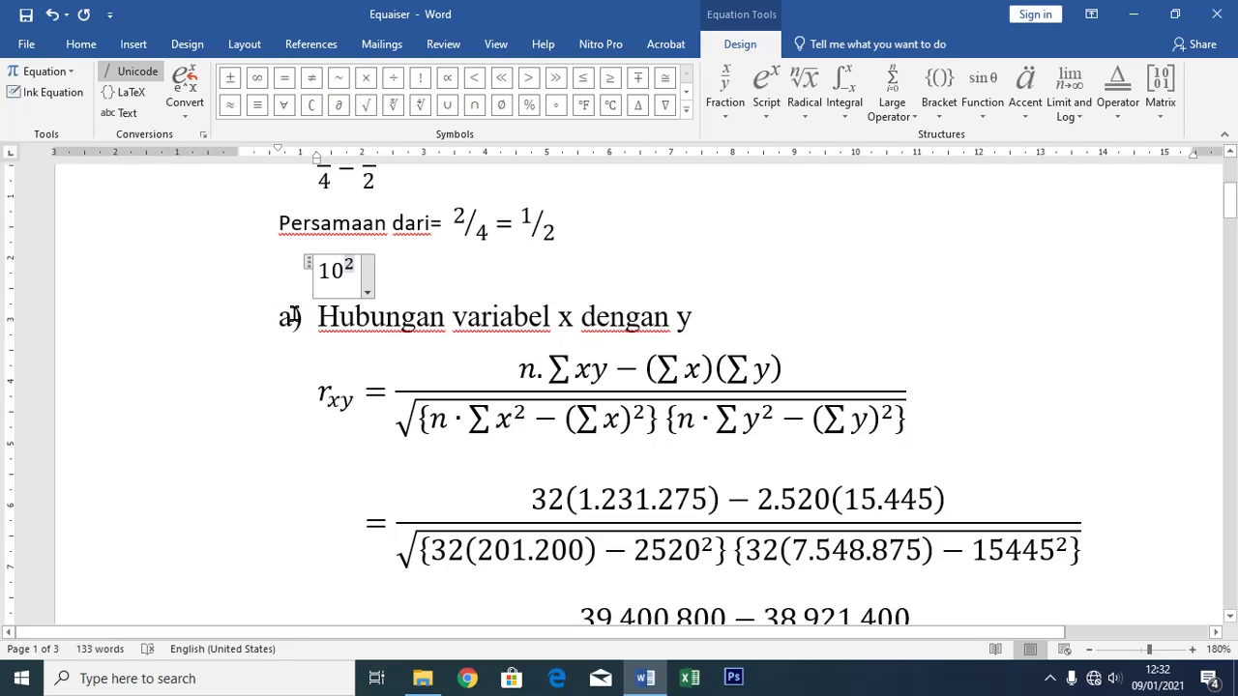
pyautogui.press('Right')
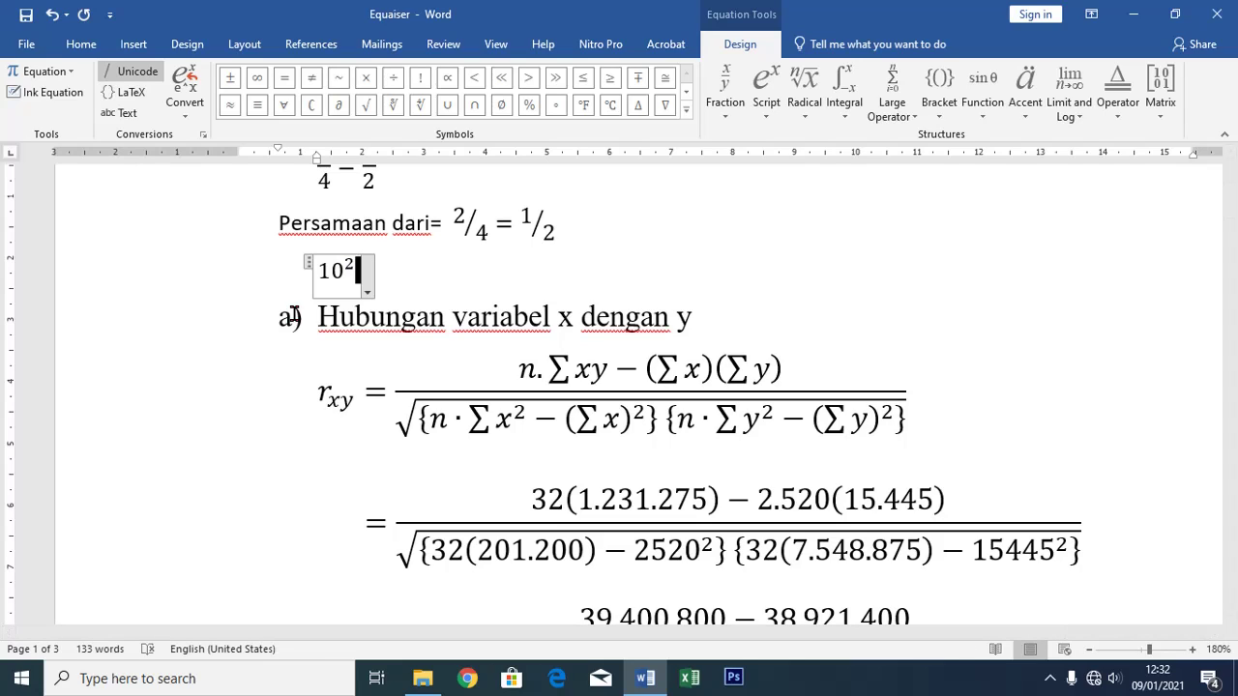
pyautogui.write('=')
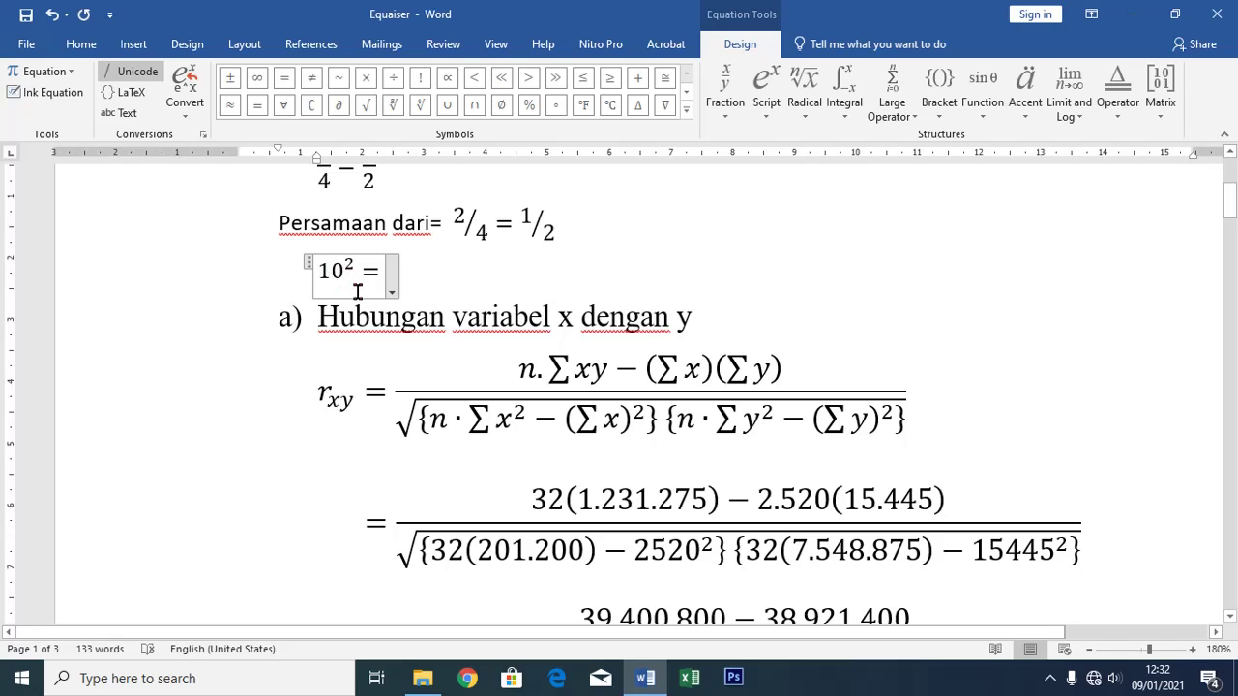
# - Complete the equation after the equals sign with a square root of 10
pyautogui.click(768, 89)
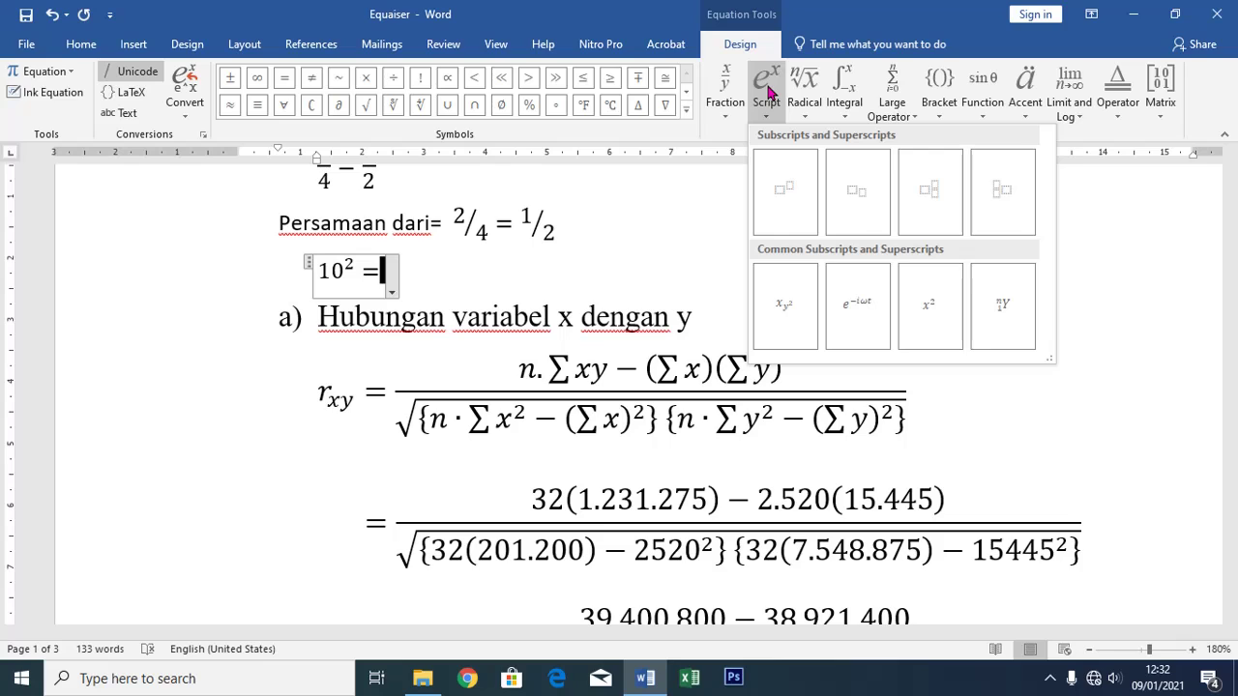
pyautogui.click(801, 91)
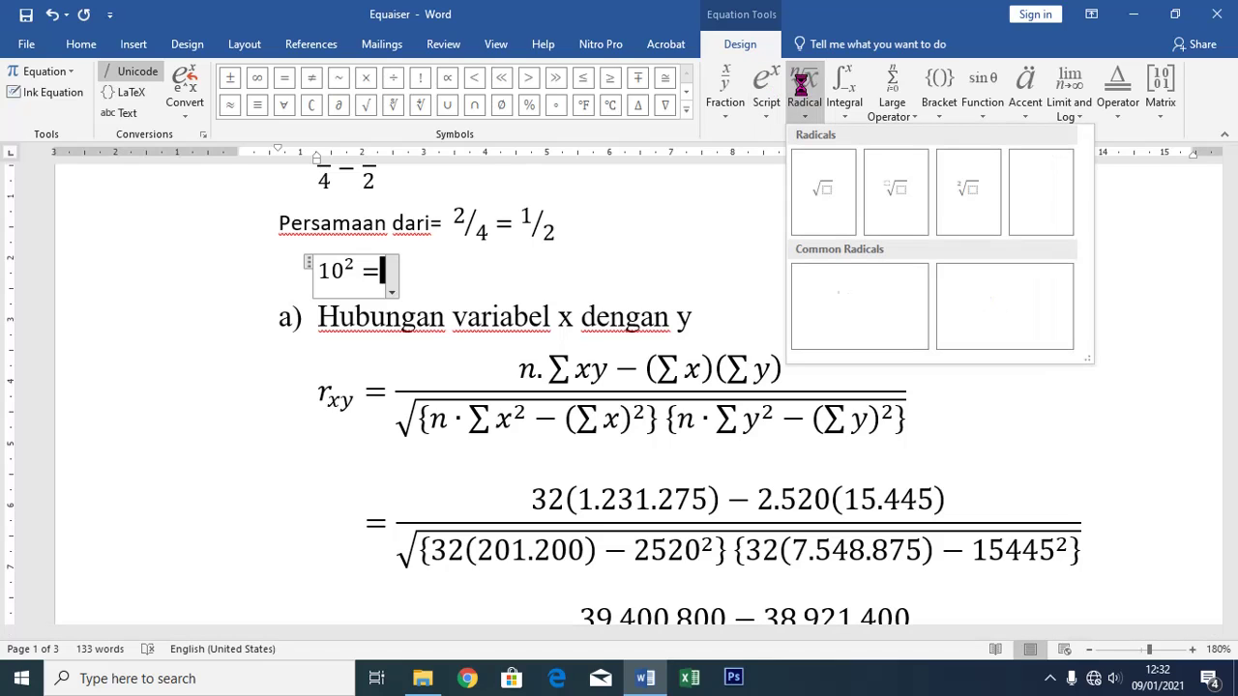
pyautogui.click(824, 191)
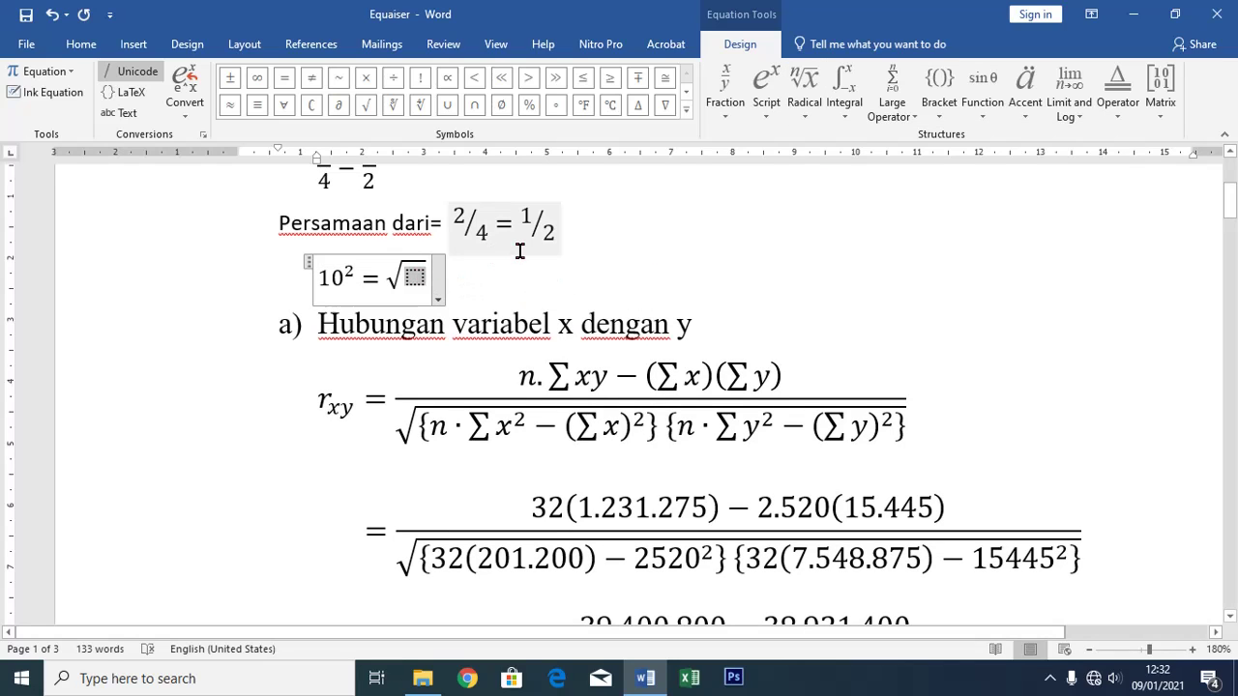
pyautogui.write('10')
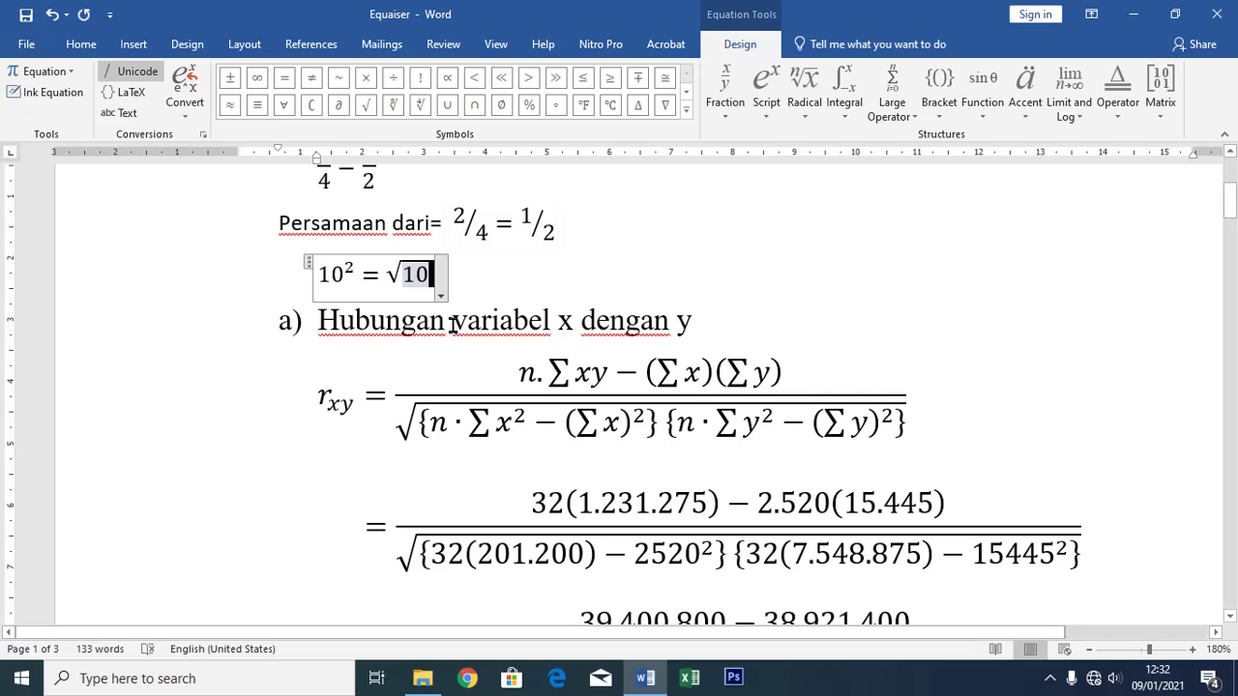
pyautogui.click(500, 276)
pyautogui.click(474, 322)
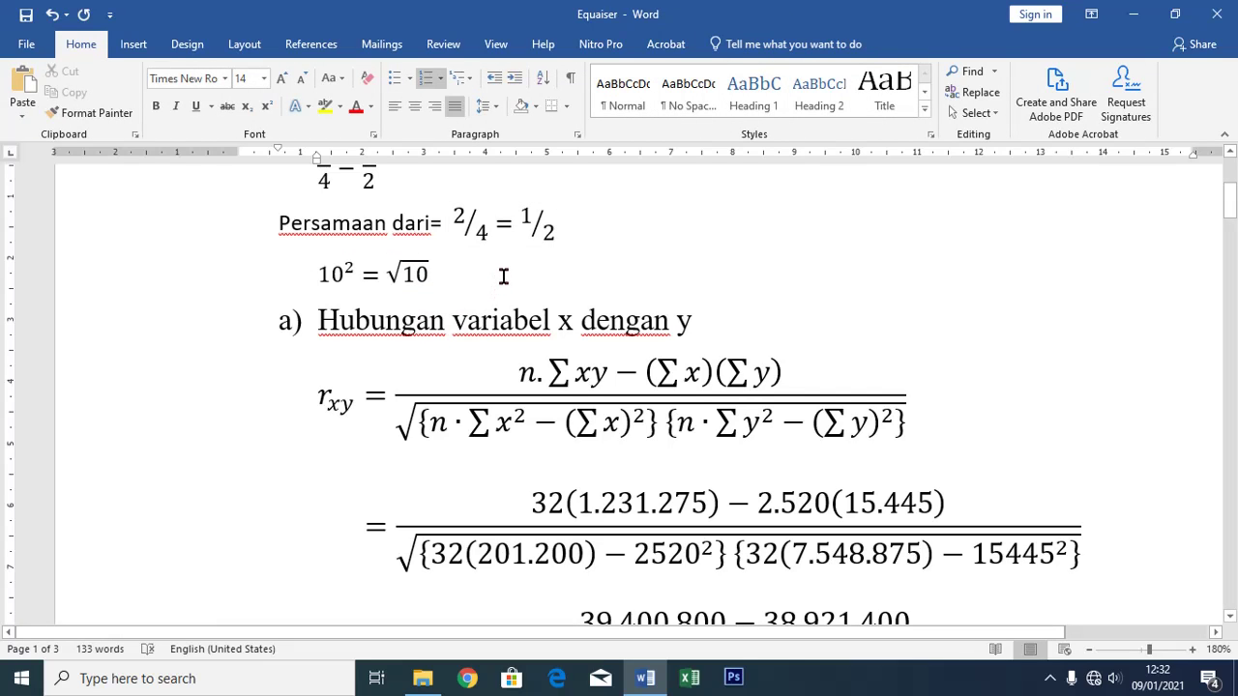
# - Add an unnumbered line below the heading "Hubungan variabel x dengan y" and insert an empty equation there
pyautogui.scroll(-3, 515, 281)
pyautogui.scroll(2, 571, 242)
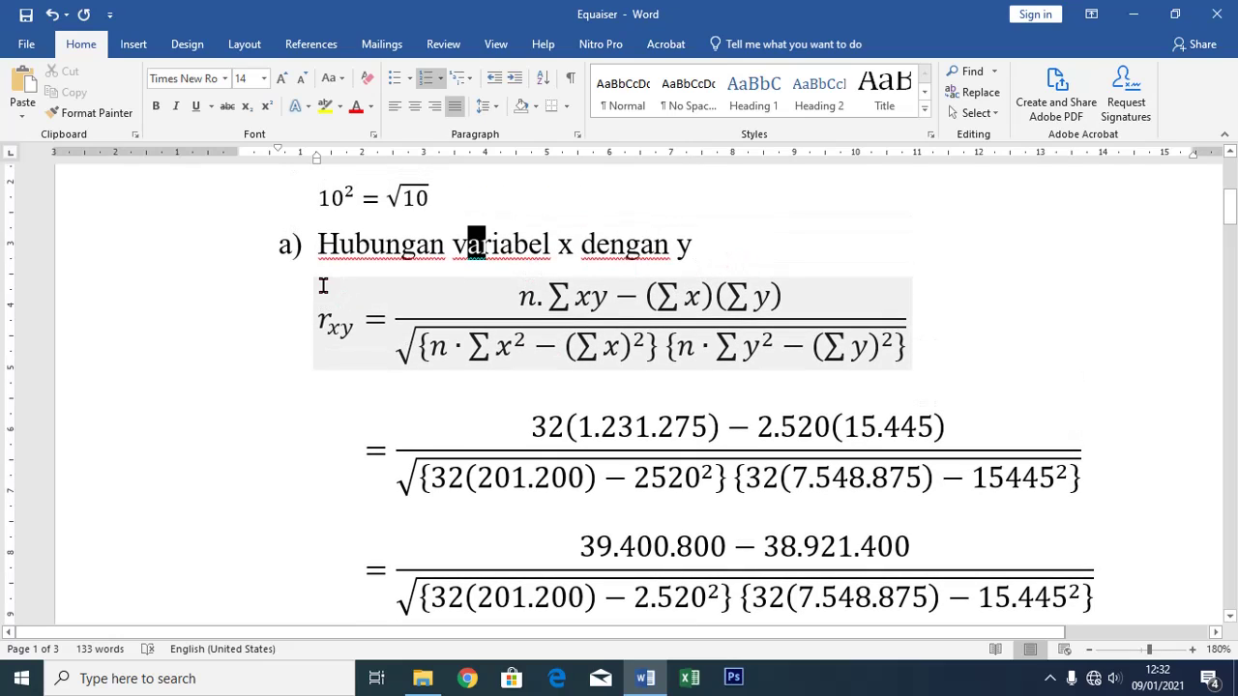
pyautogui.click(123, 330)
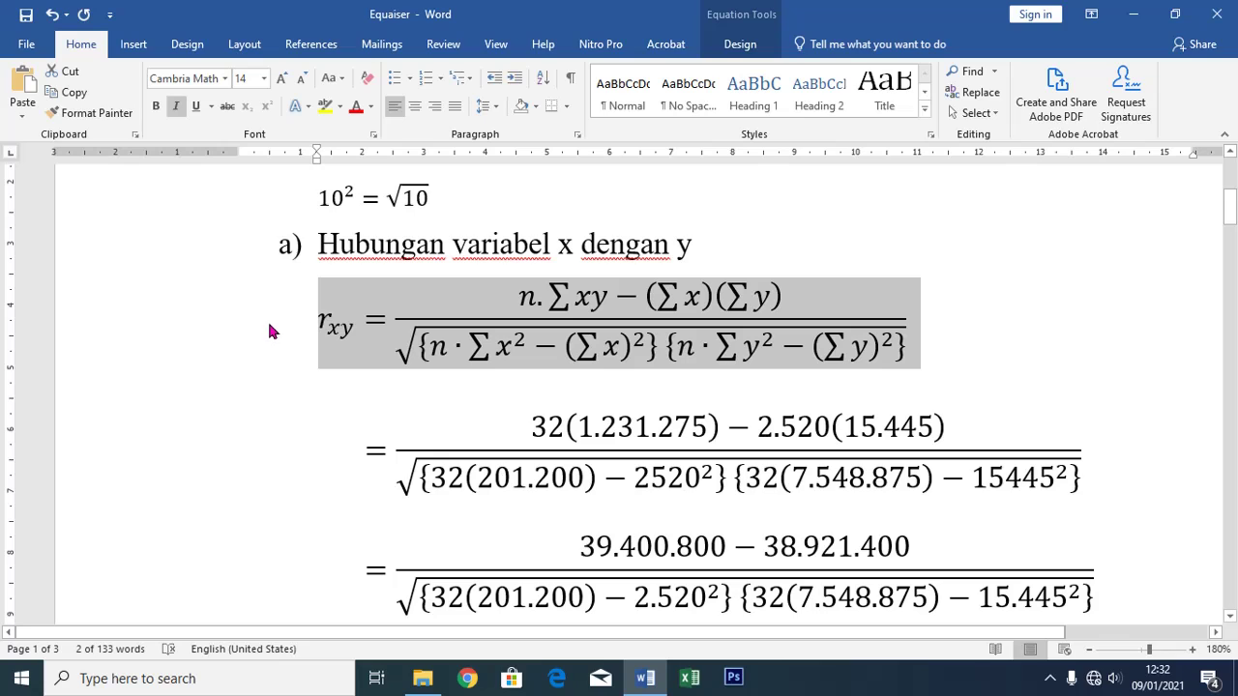
pyautogui.click(325, 322)
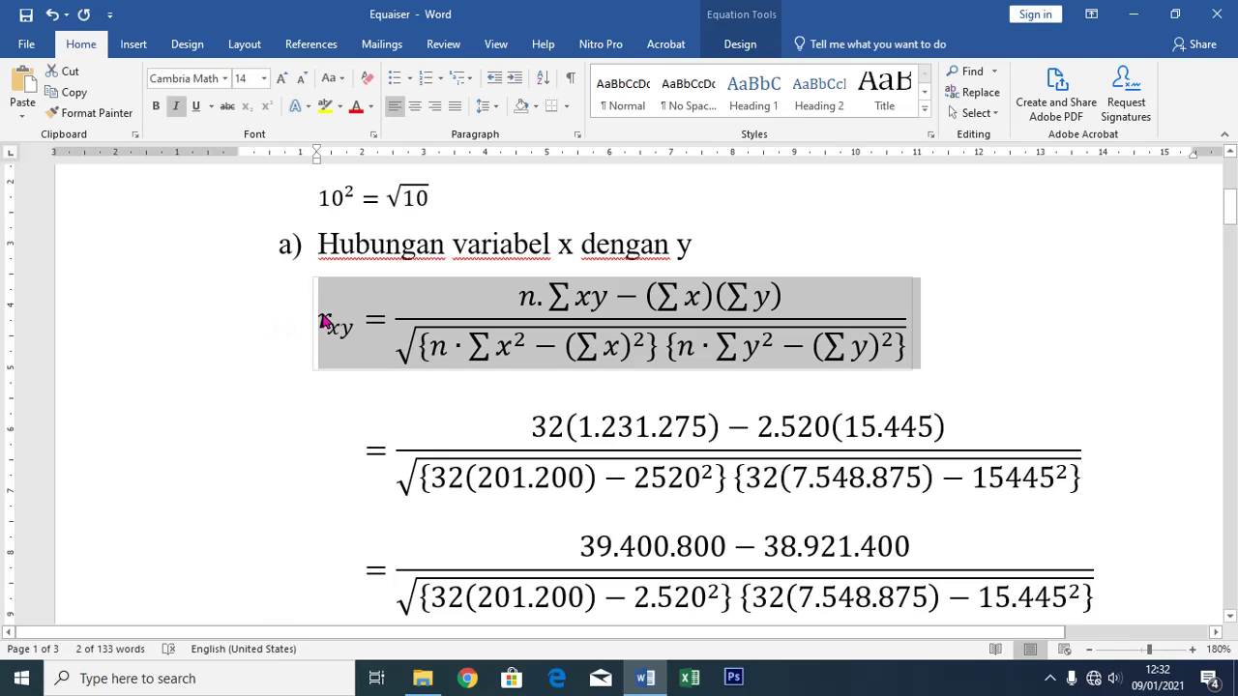
pyautogui.click(741, 245)
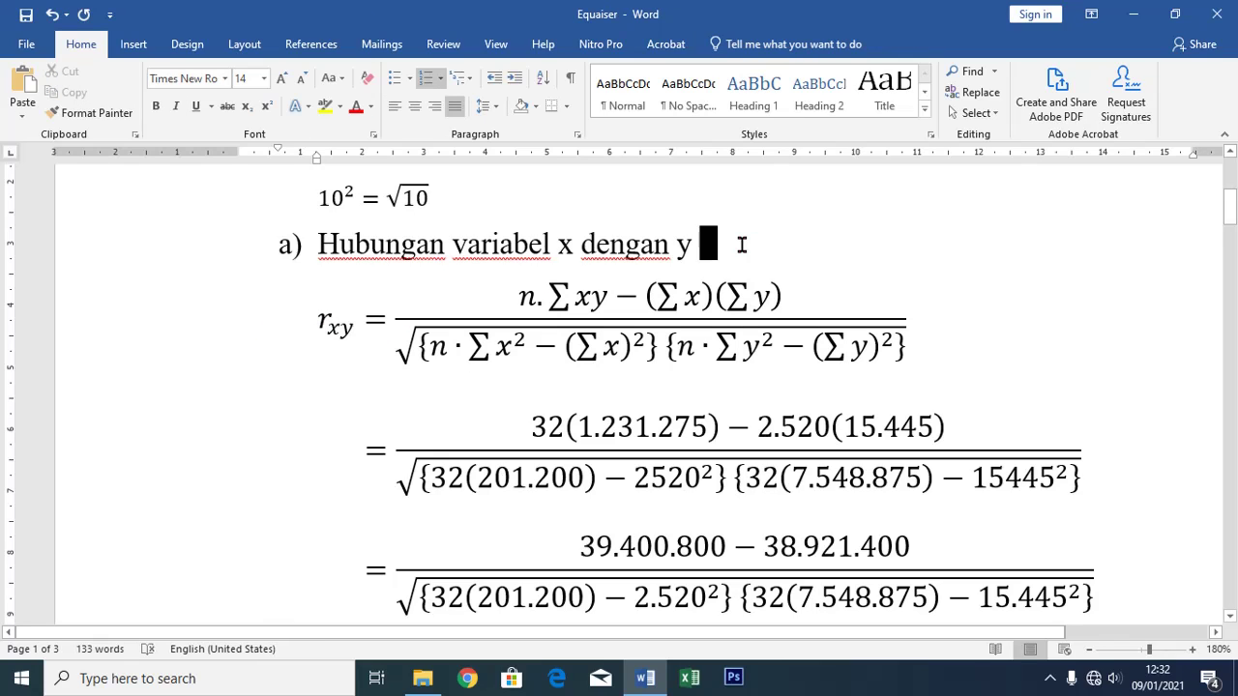
pyautogui.press('Return')
pyautogui.press('BackSpace')
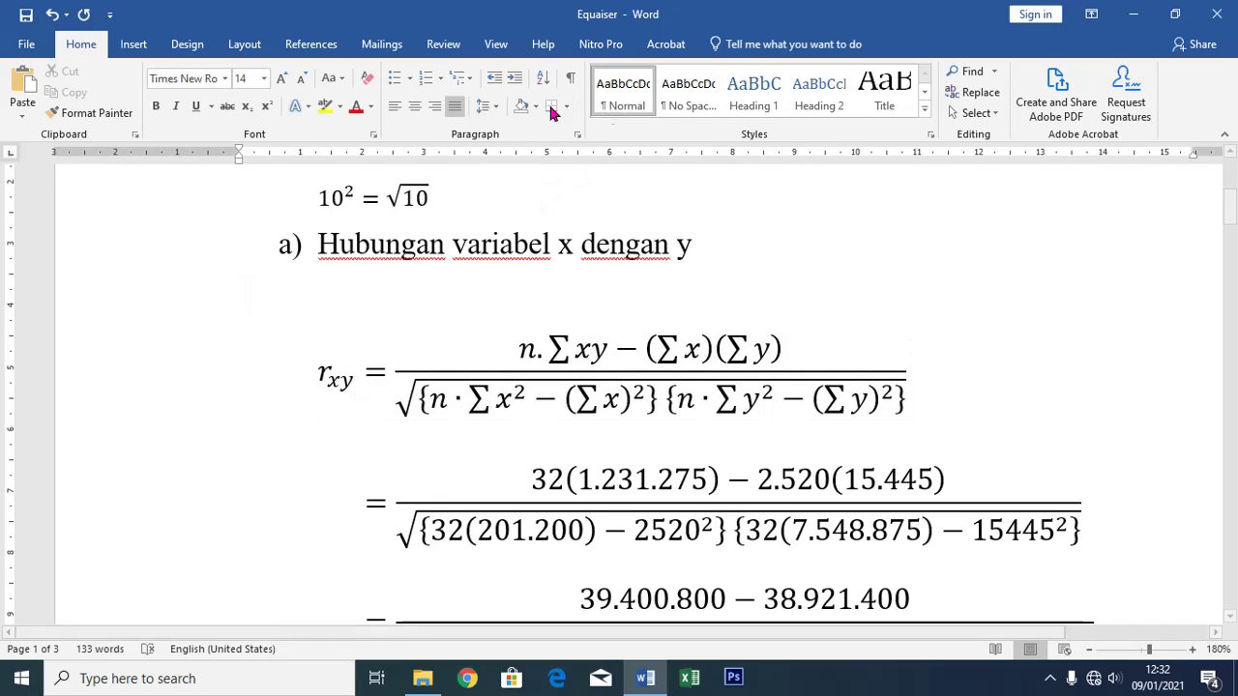
pyautogui.click(131, 44)
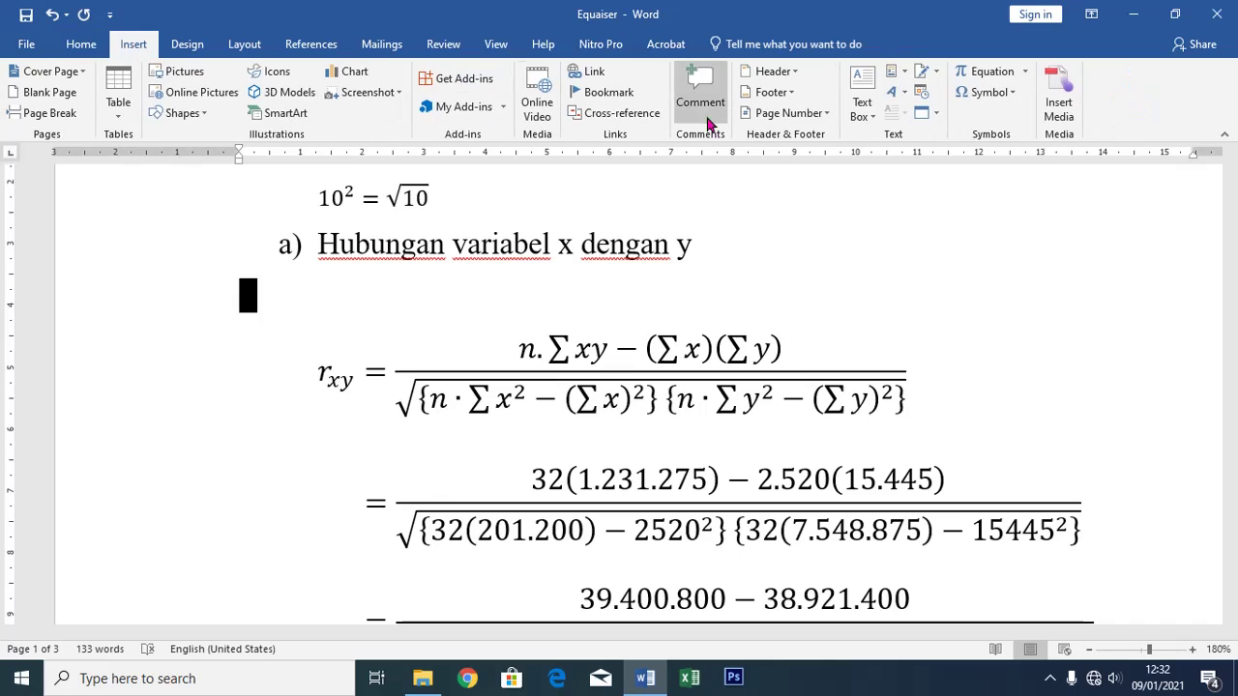
pyautogui.click(980, 73)
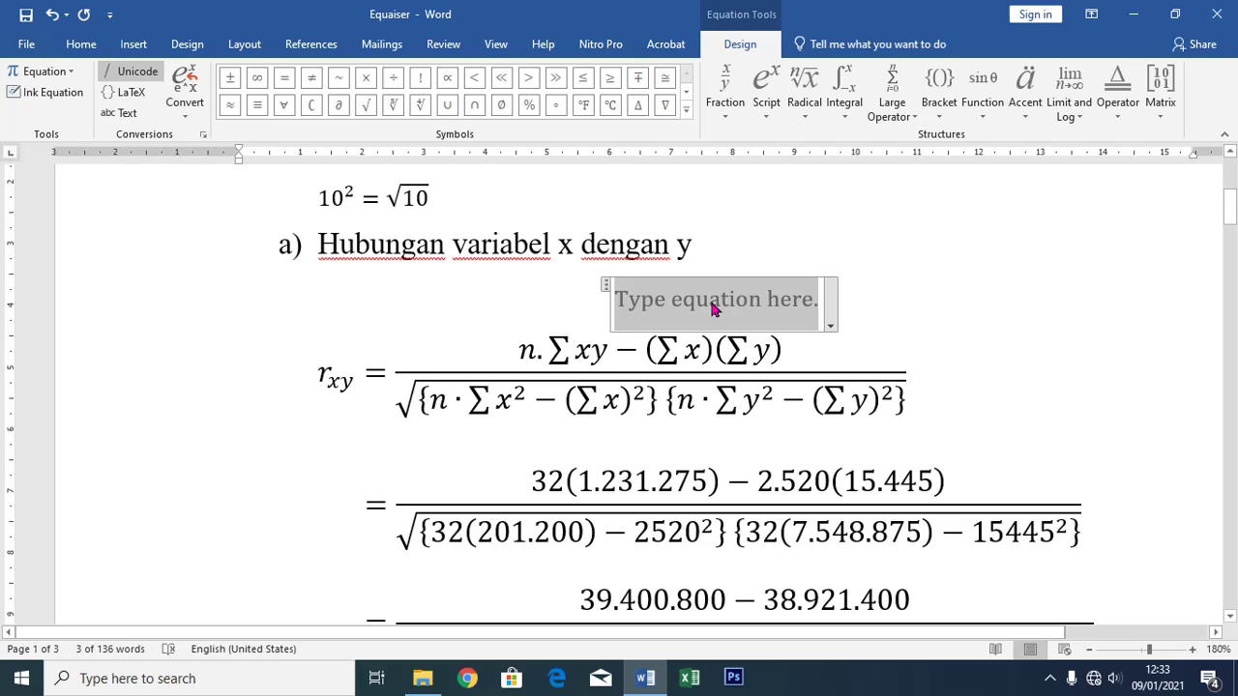
# - Fill the new equation with r with subscript xy, followed by an equals sign
pyautogui.click(728, 89)
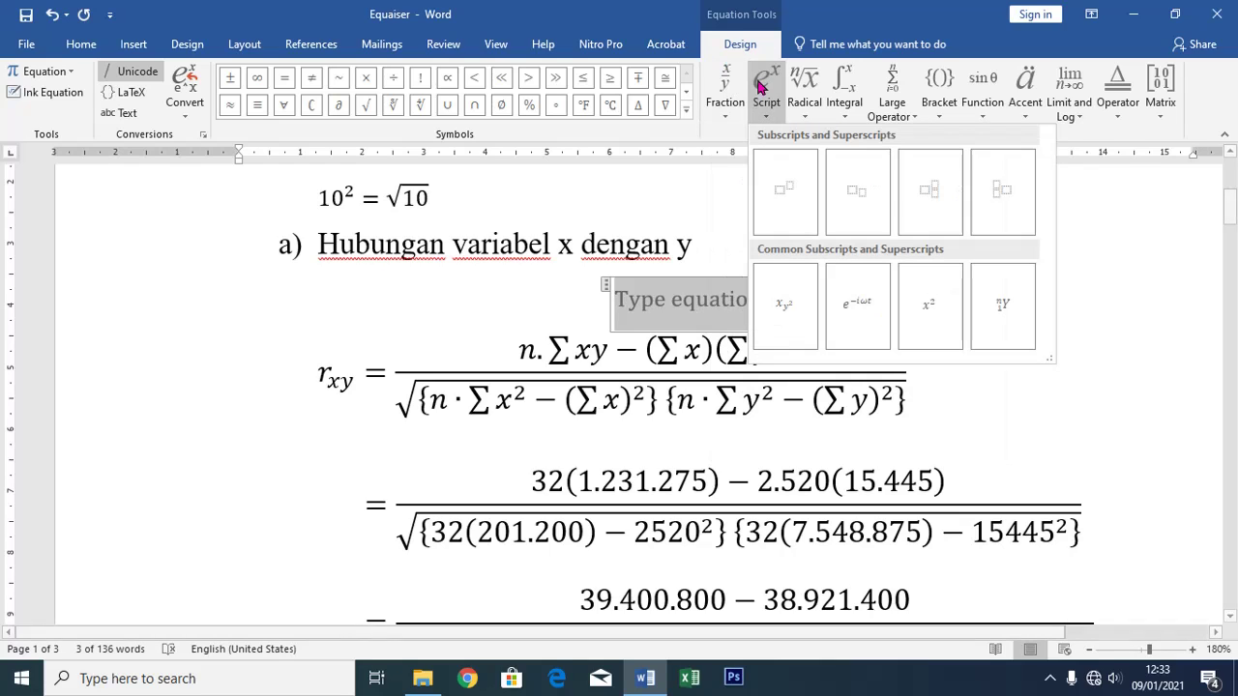
pyautogui.click(761, 86)
pyautogui.click(842, 181)
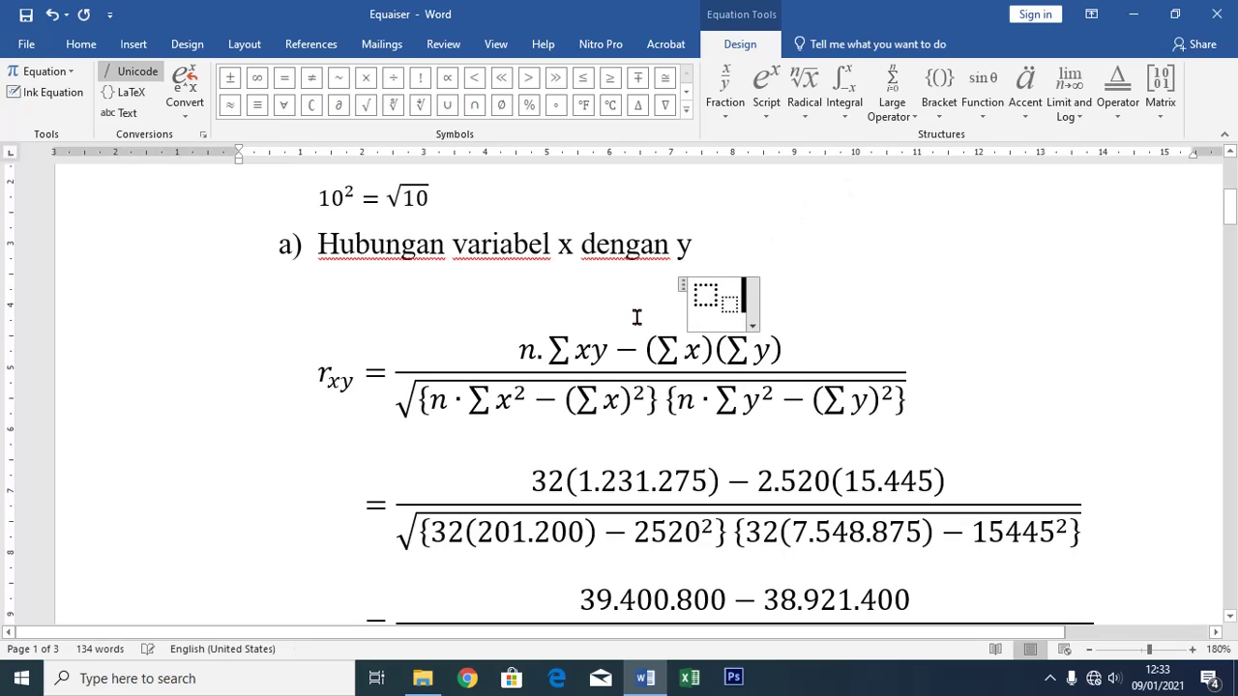
pyautogui.click(707, 296)
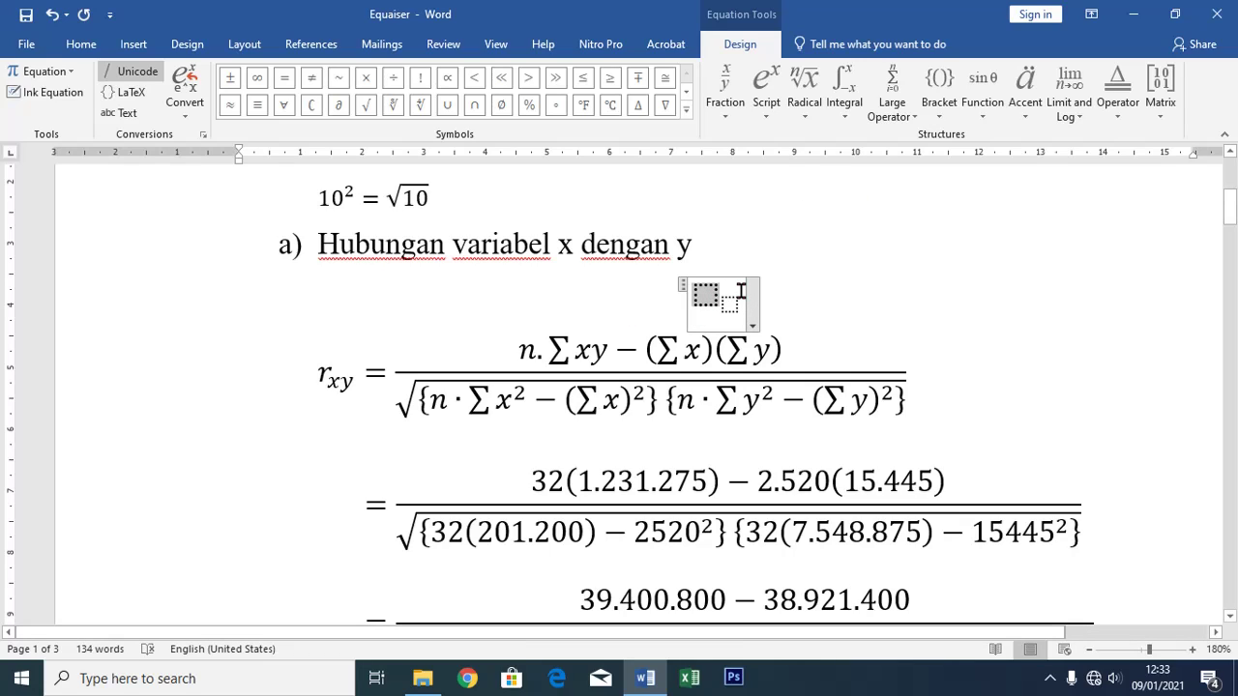
pyautogui.write('r')
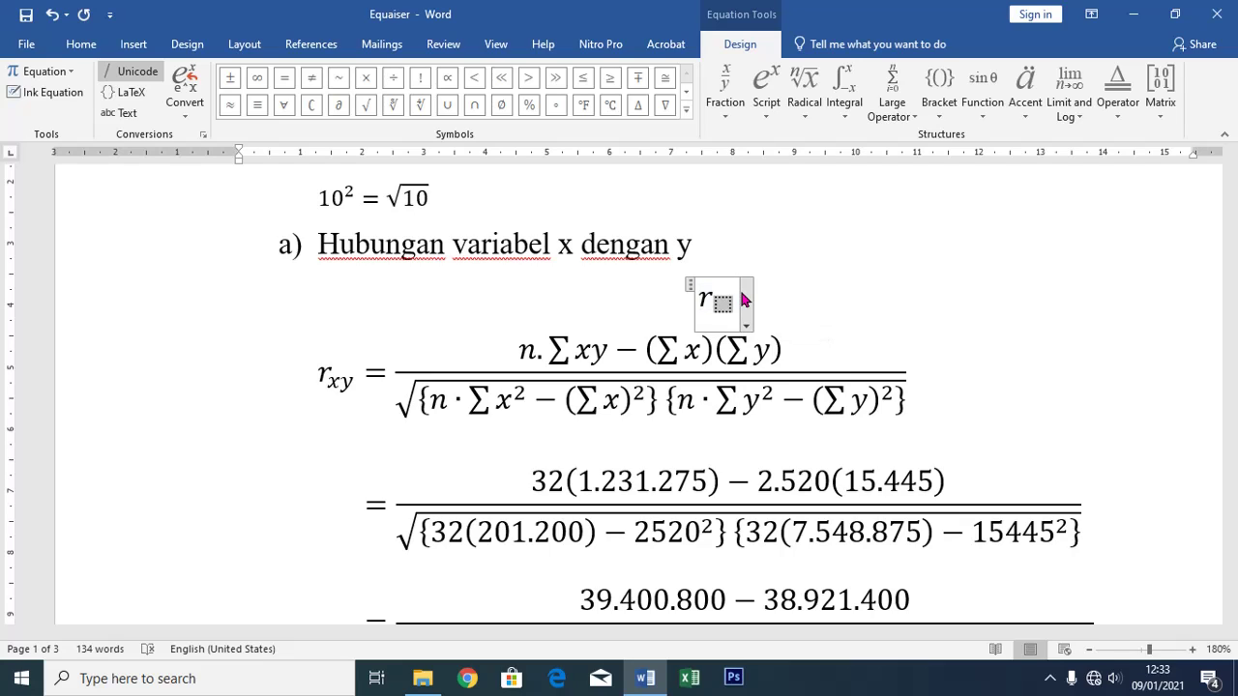
pyautogui.press('Right')
pyautogui.write('xy')
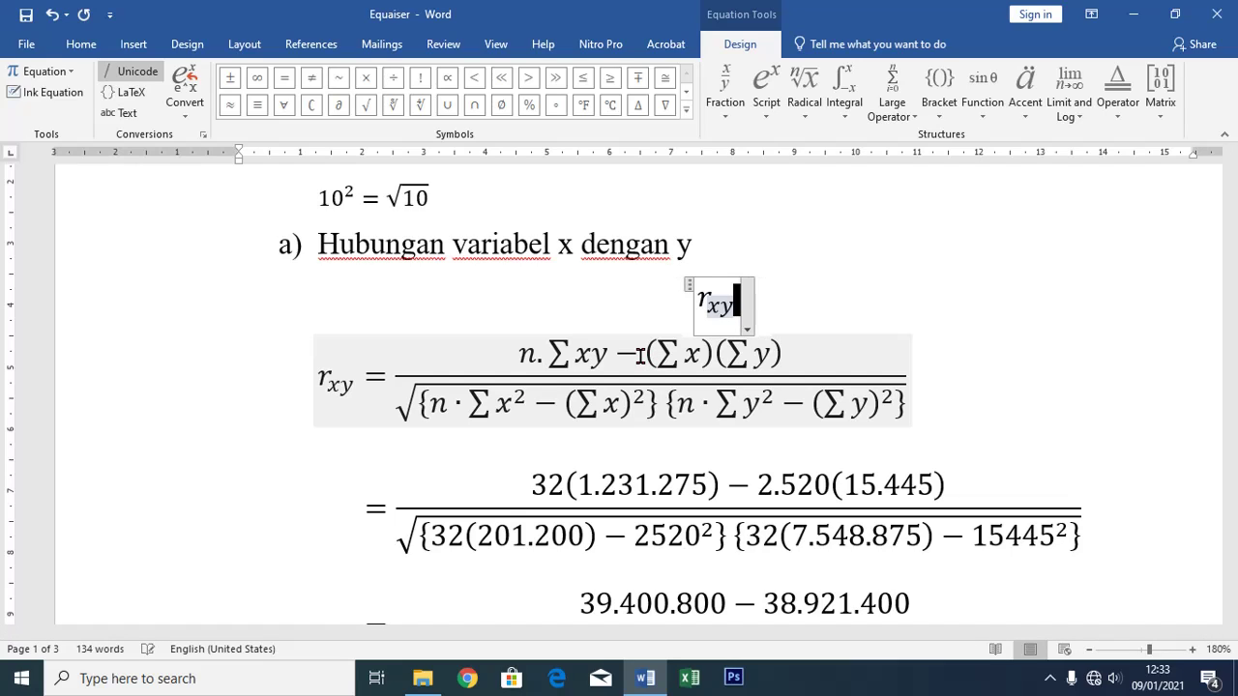
pyautogui.press('Right')
pyautogui.write('=')
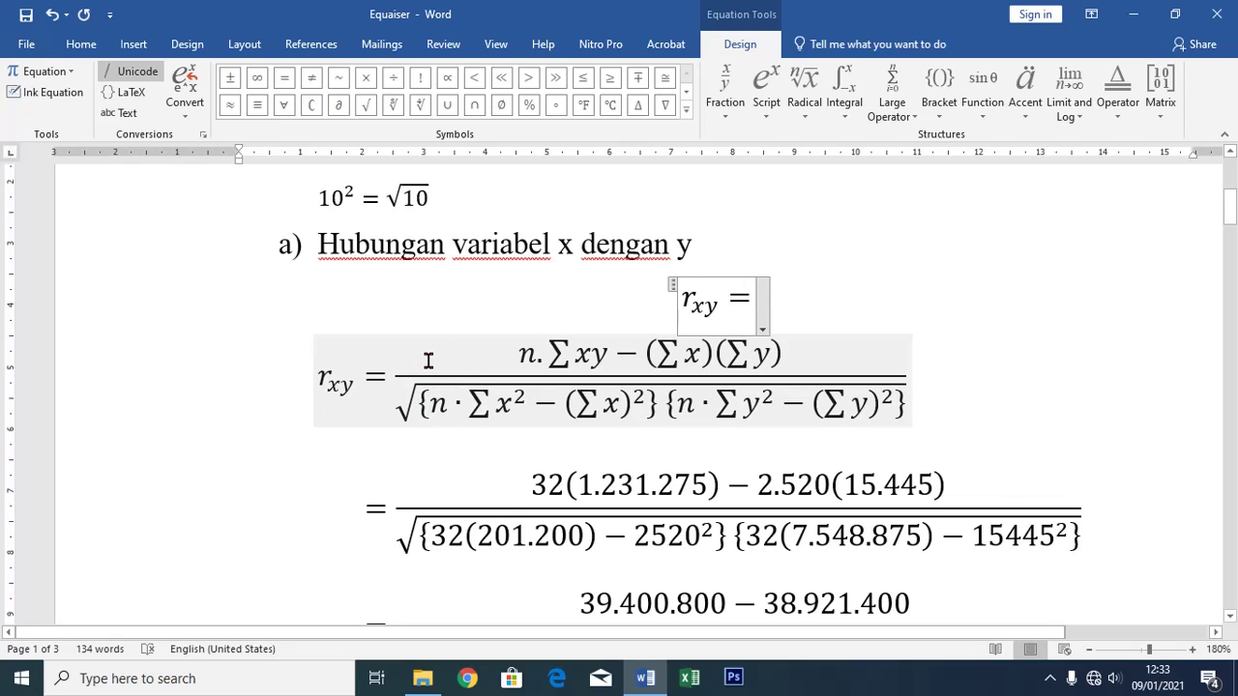
# - Add a stacked fraction after the equals sign and begin its numerator with n and a centered dot operator
pyautogui.click(726, 92)
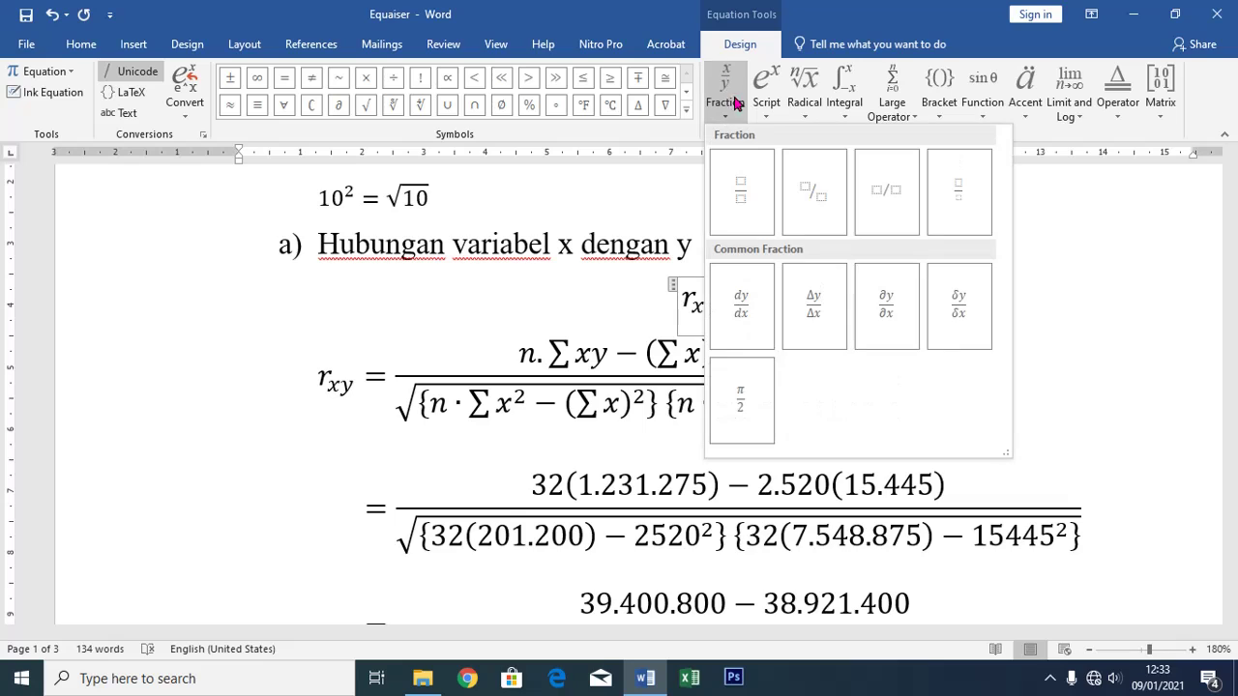
pyautogui.click(746, 187)
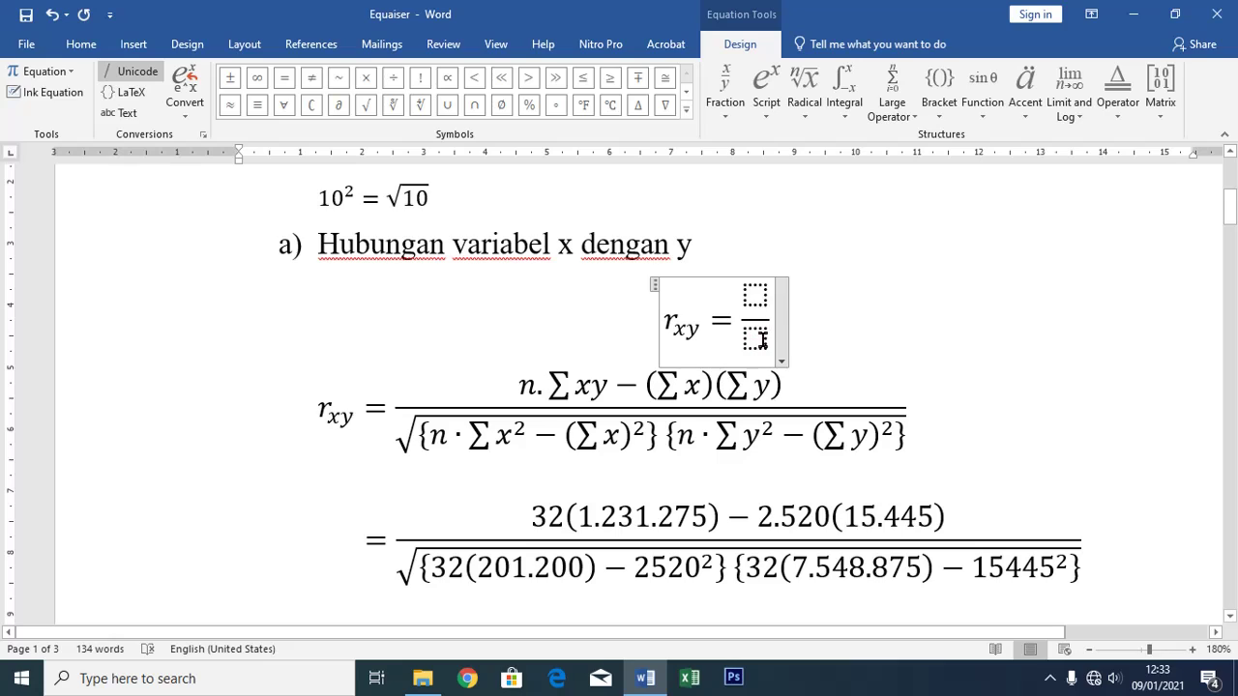
pyautogui.click(757, 298)
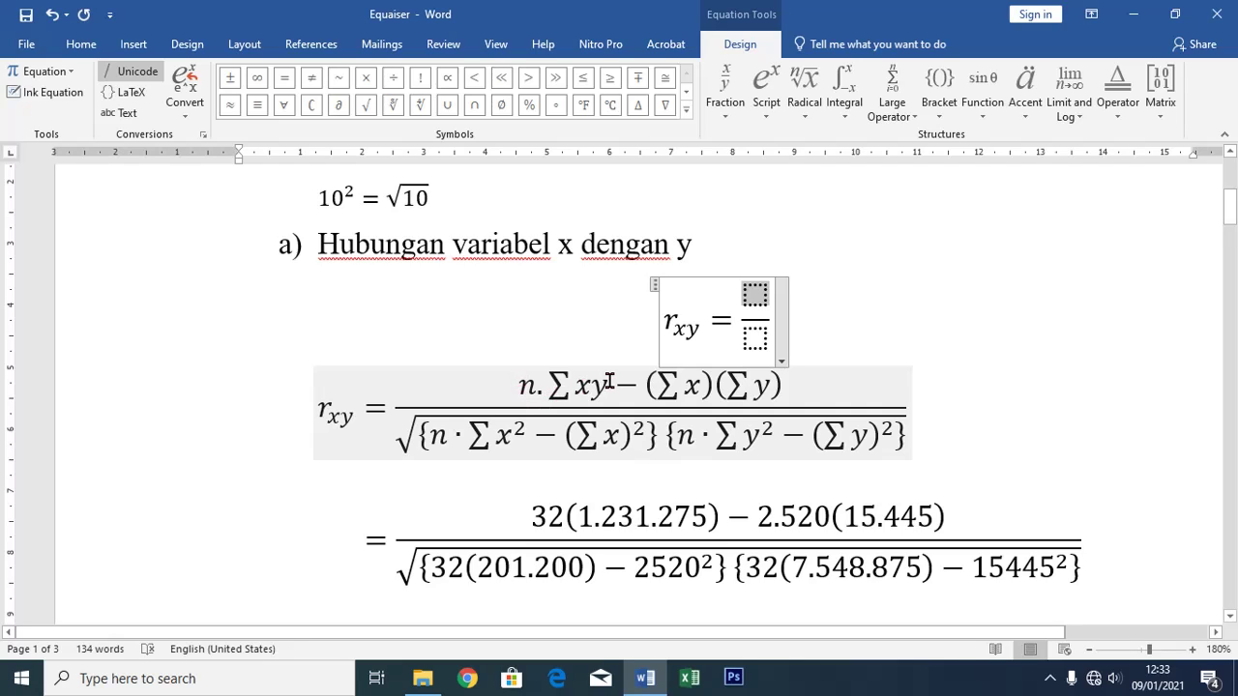
pyautogui.write('n')
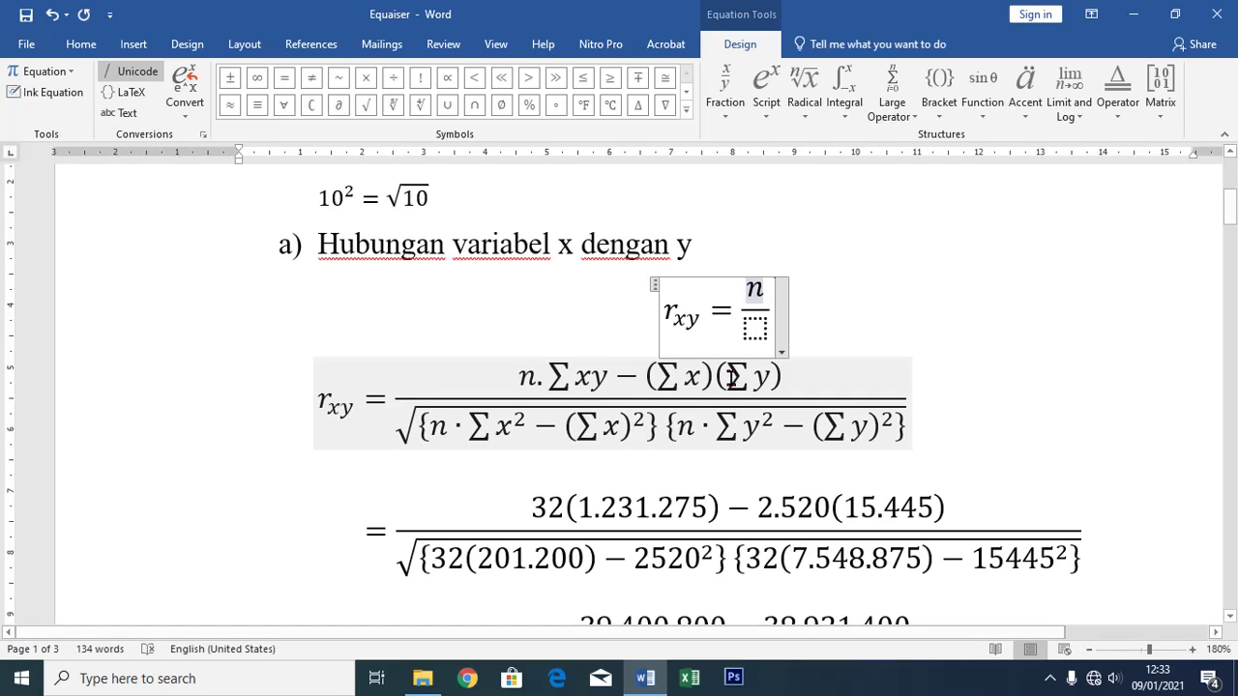
pyautogui.write('.')
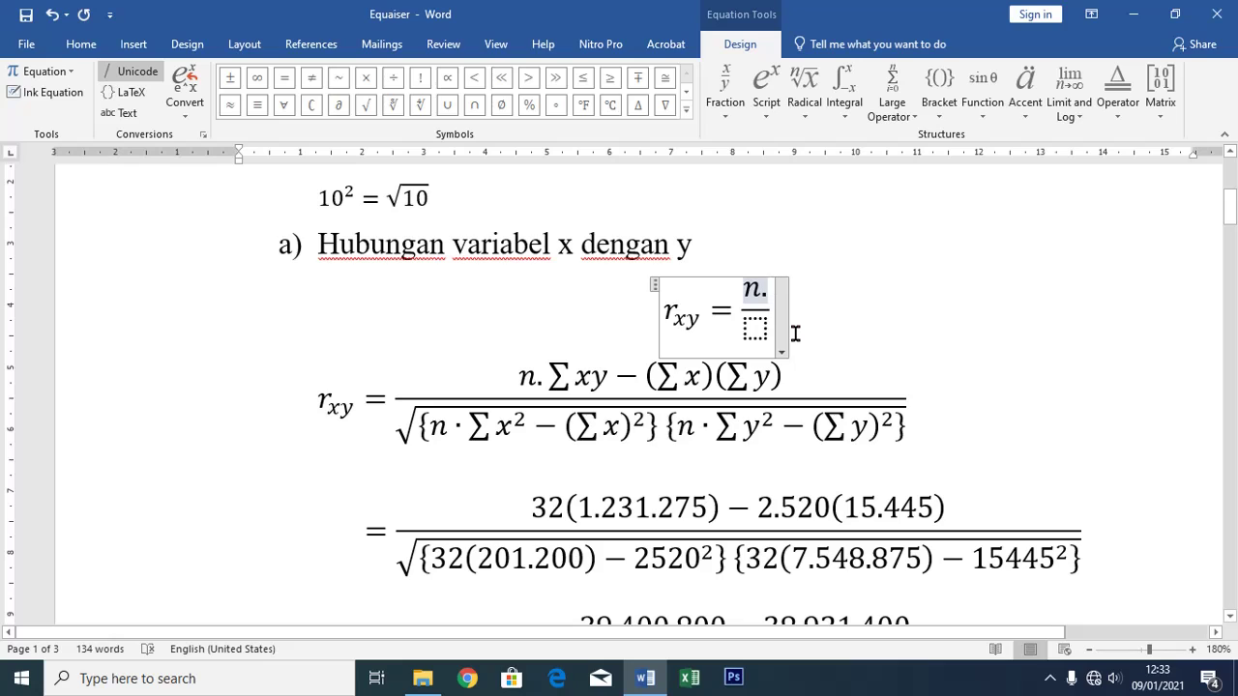
pyautogui.press('BackSpace')
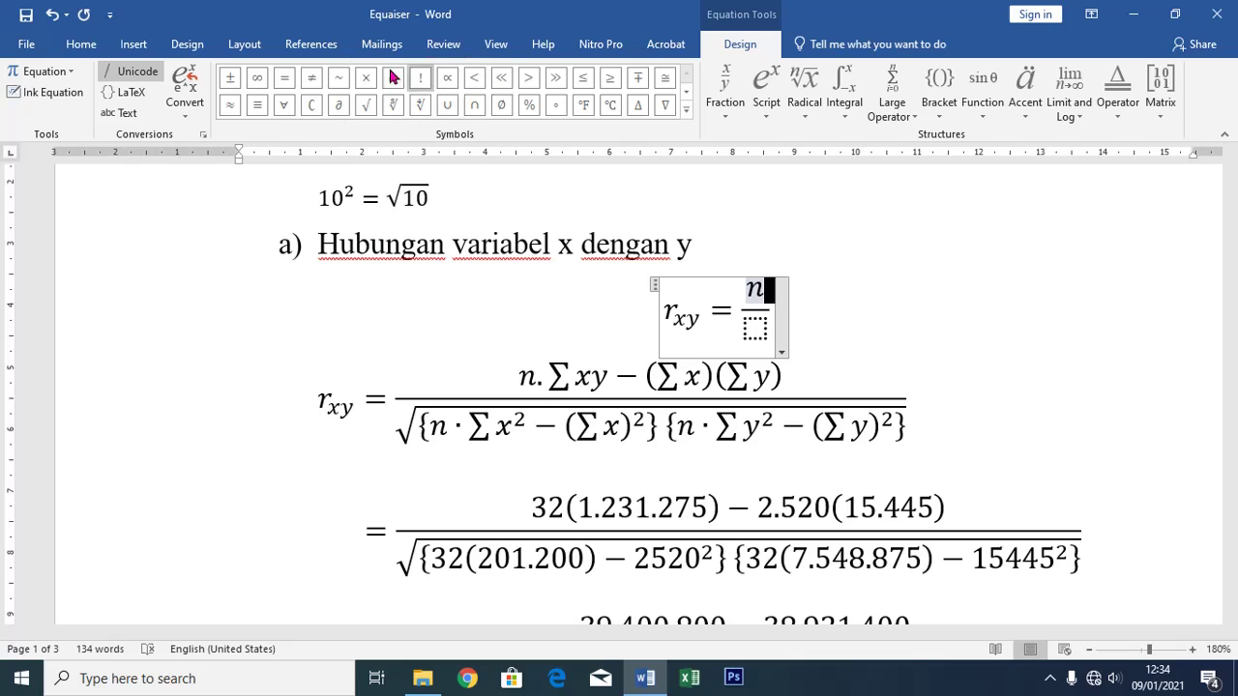
pyautogui.click(686, 112)
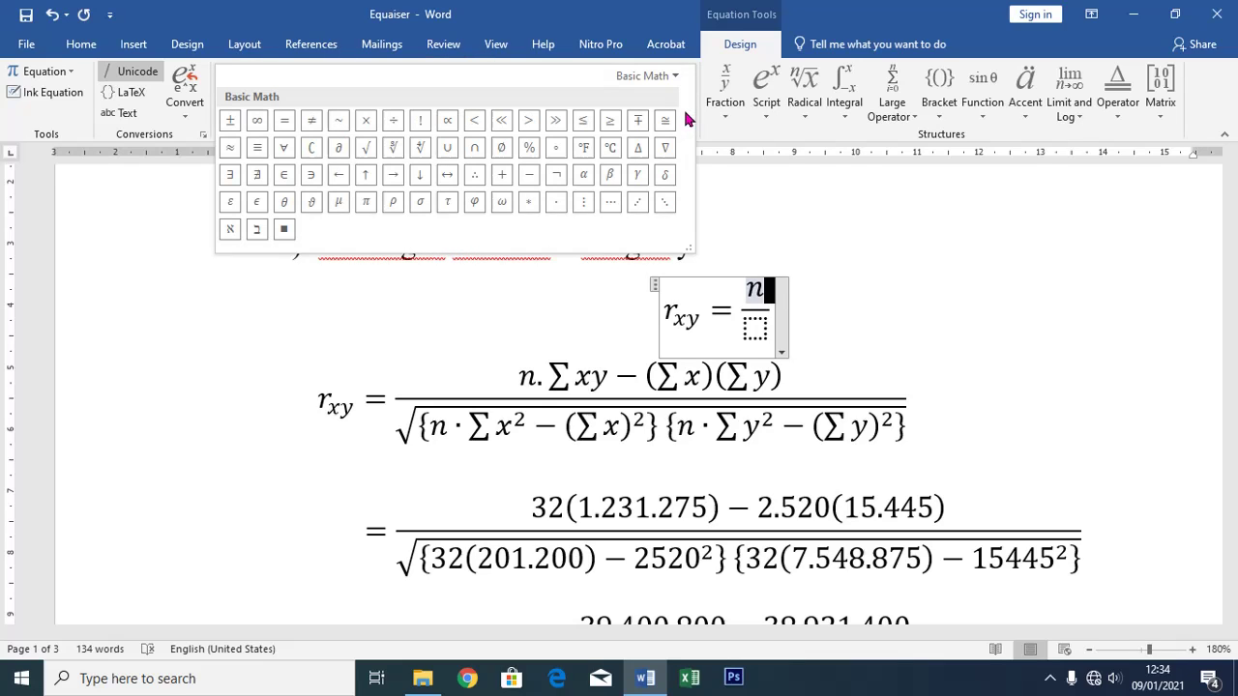
pyautogui.click(556, 205)
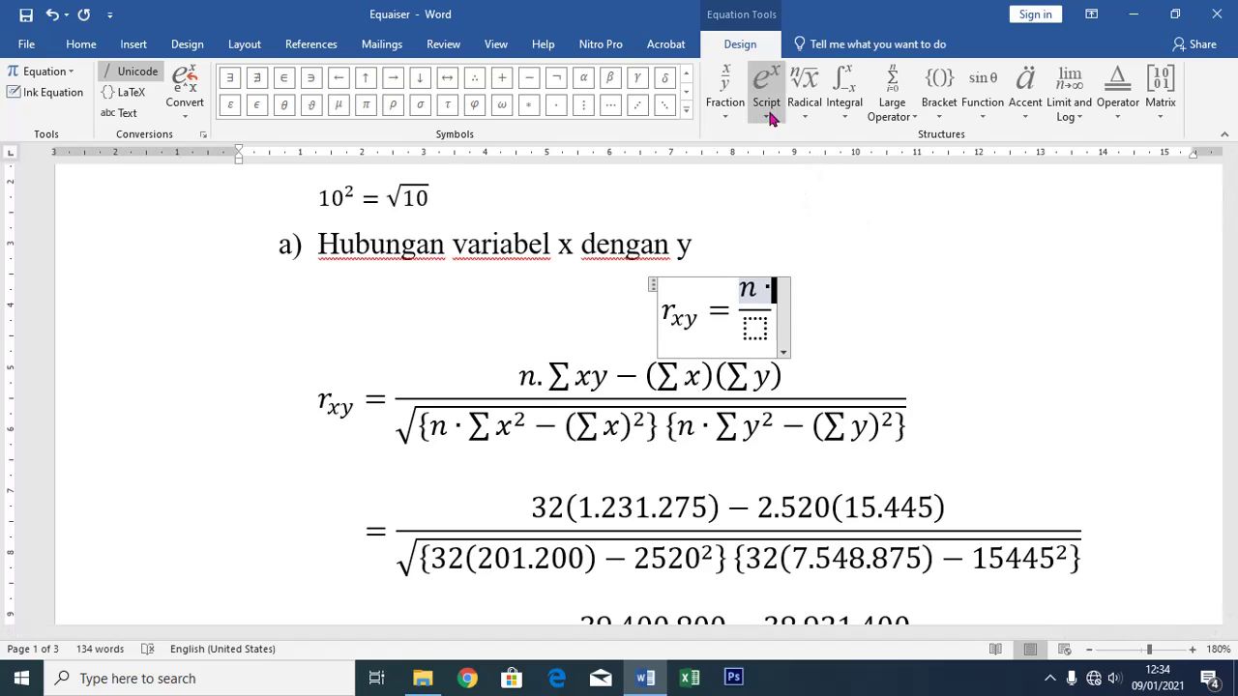
# - Append a summation without limits after the dot in the numerator and fill it with xy
pyautogui.click(892, 90)
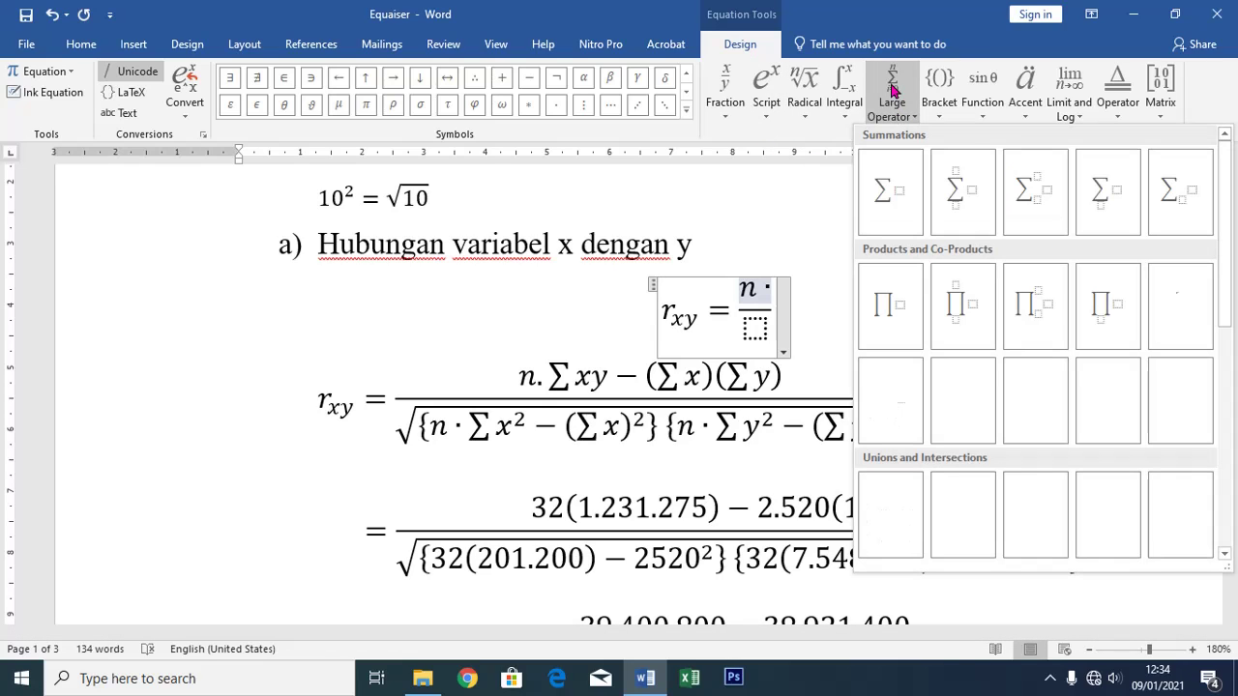
pyautogui.click(886, 192)
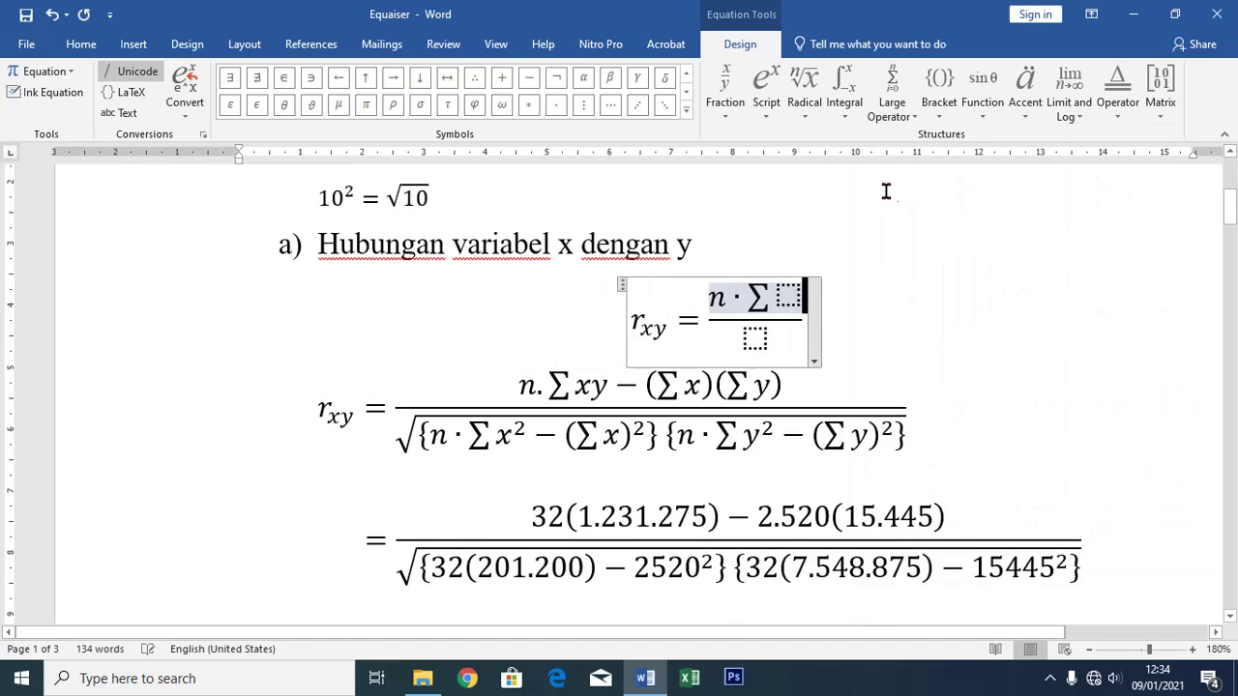
pyautogui.click(791, 298)
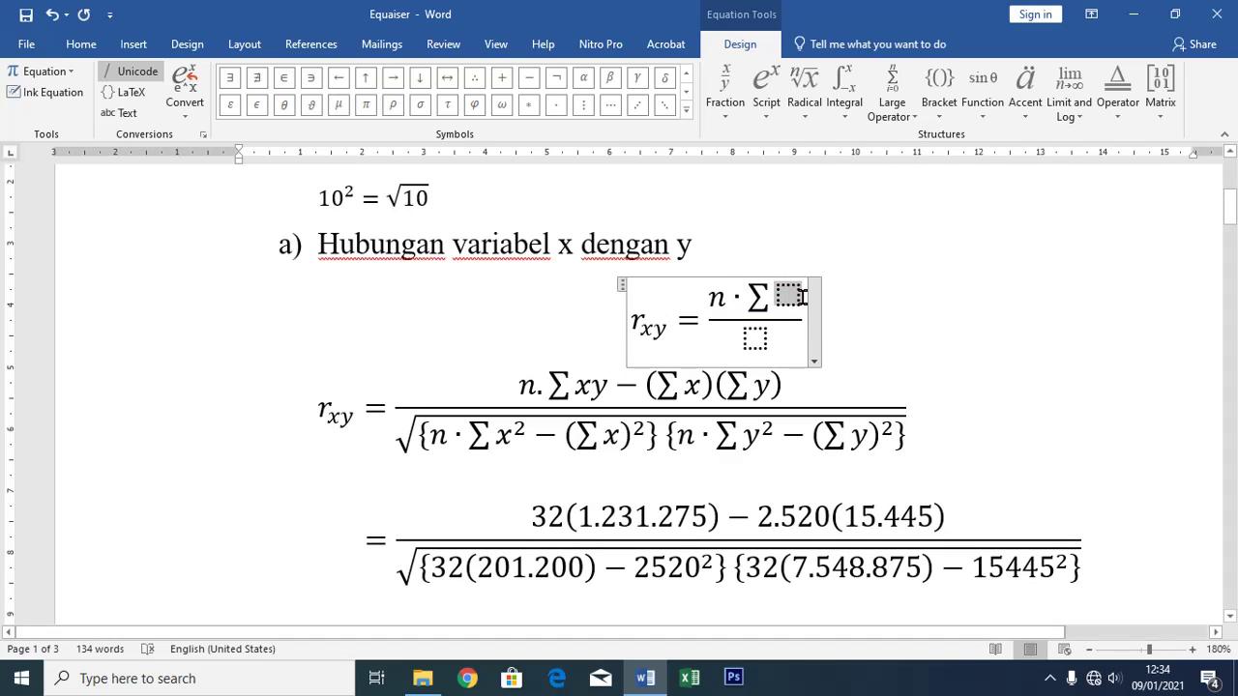
pyautogui.write('xy')
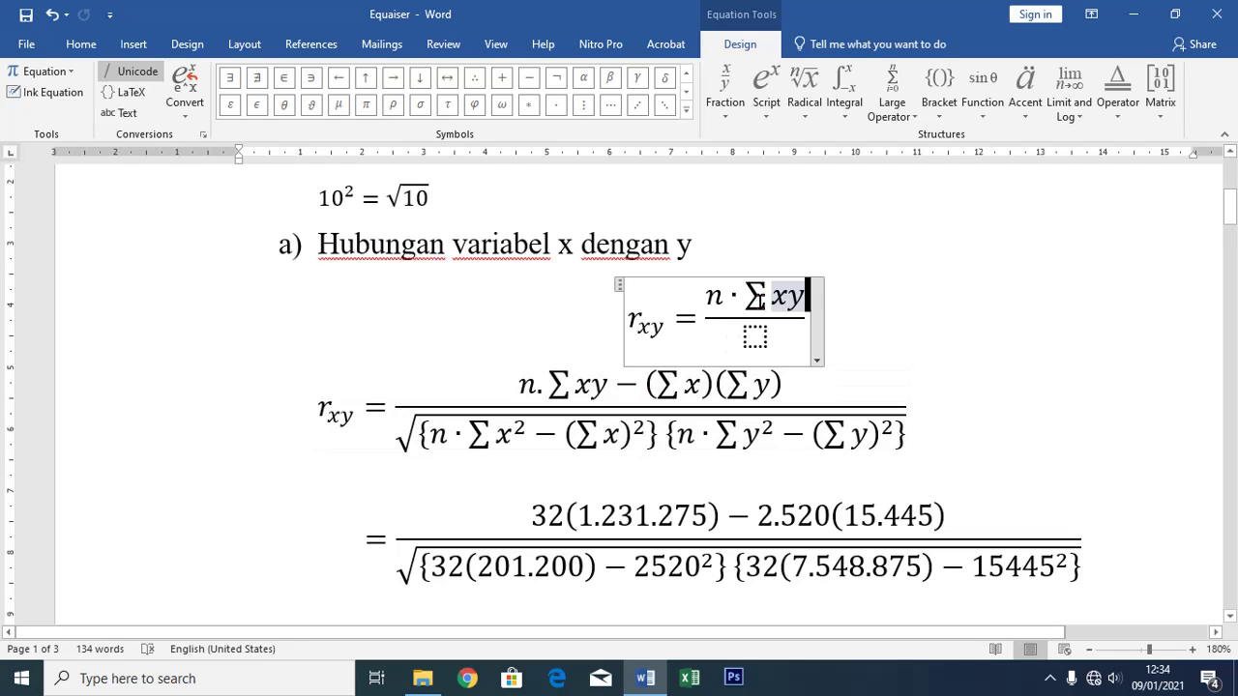
pyautogui.write('-')
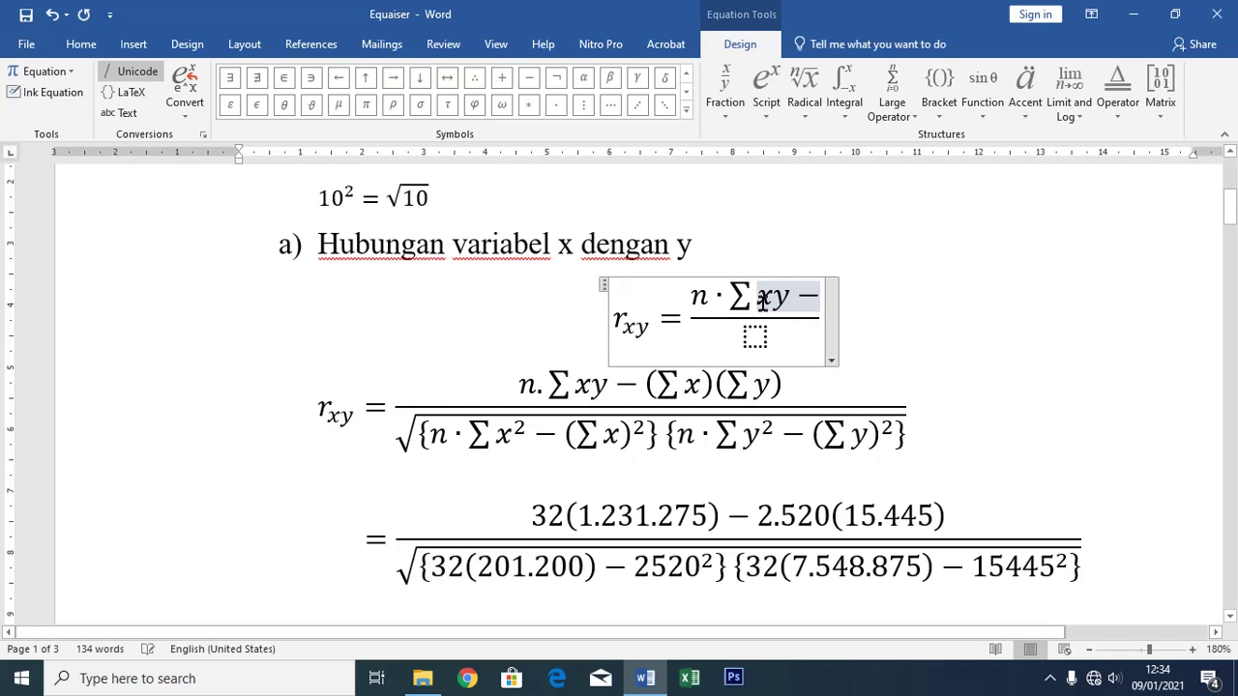
pyautogui.press('BackSpace')
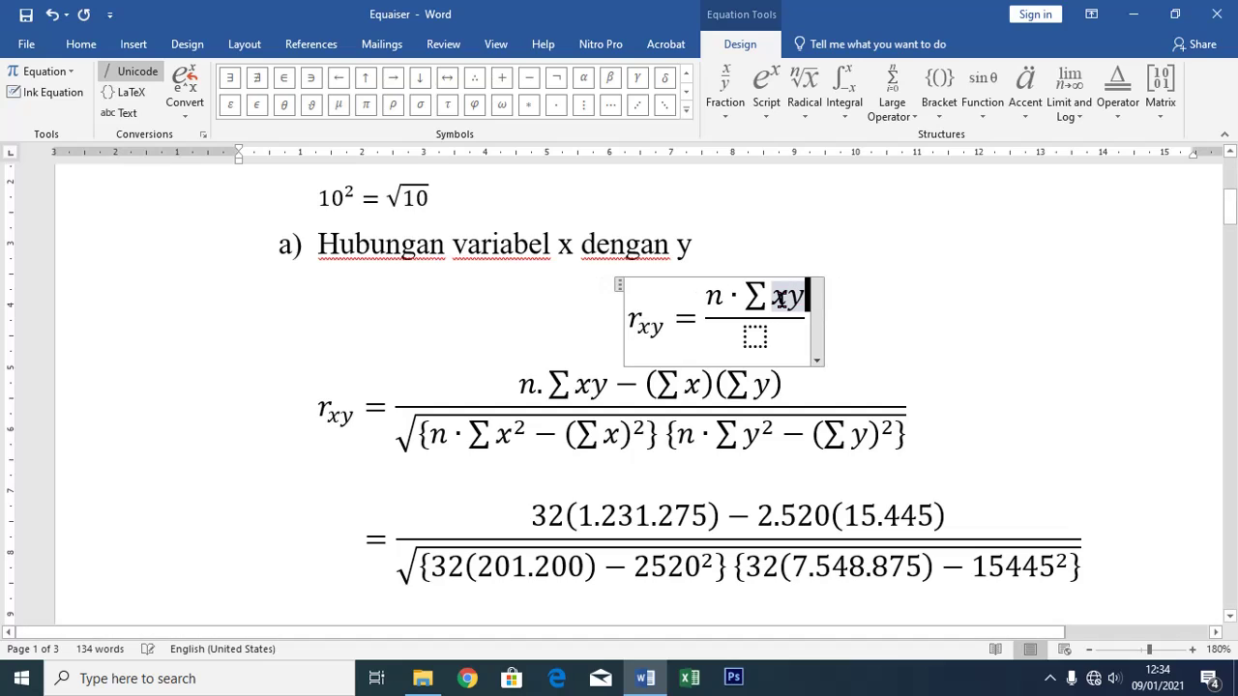
pyautogui.hotkey('shift', 'Home')
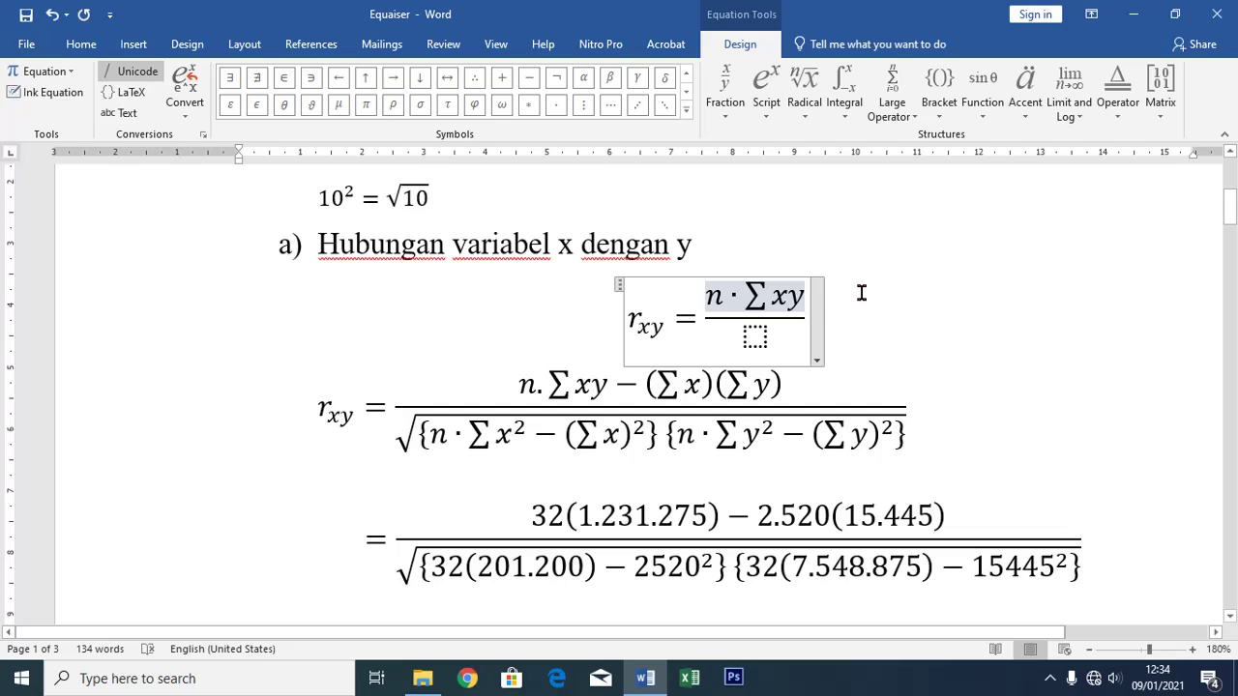
pyautogui.write('-')
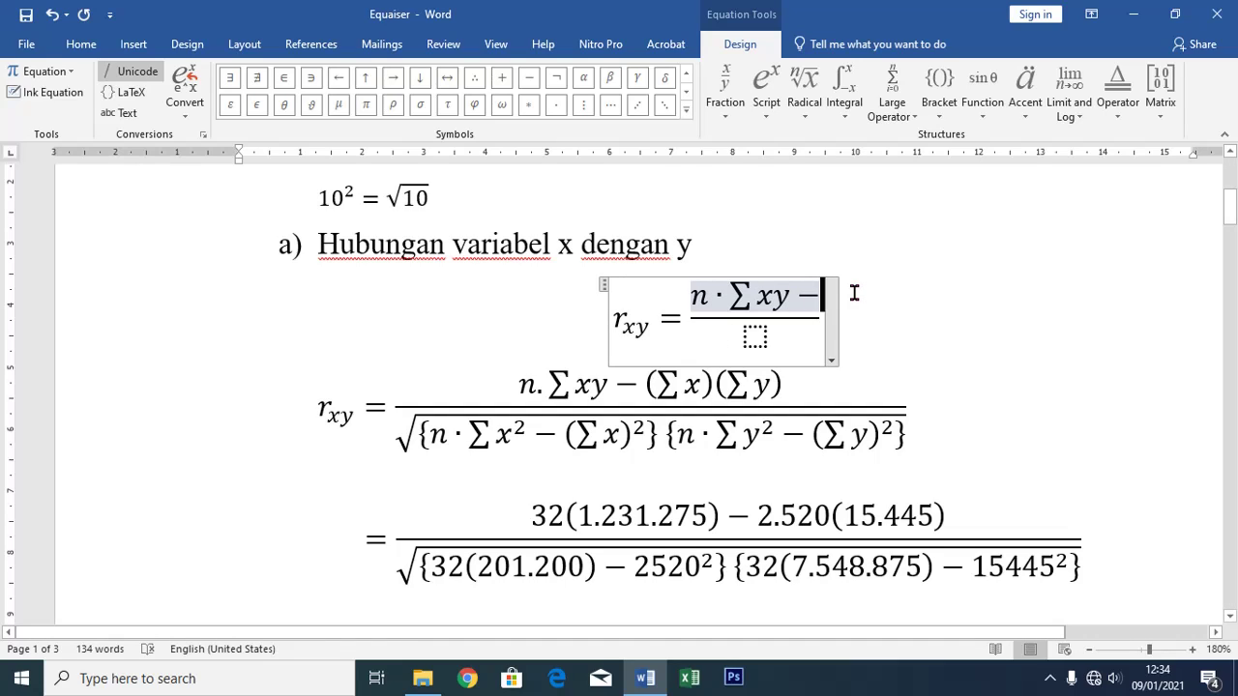
pyautogui.press('BackSpace')
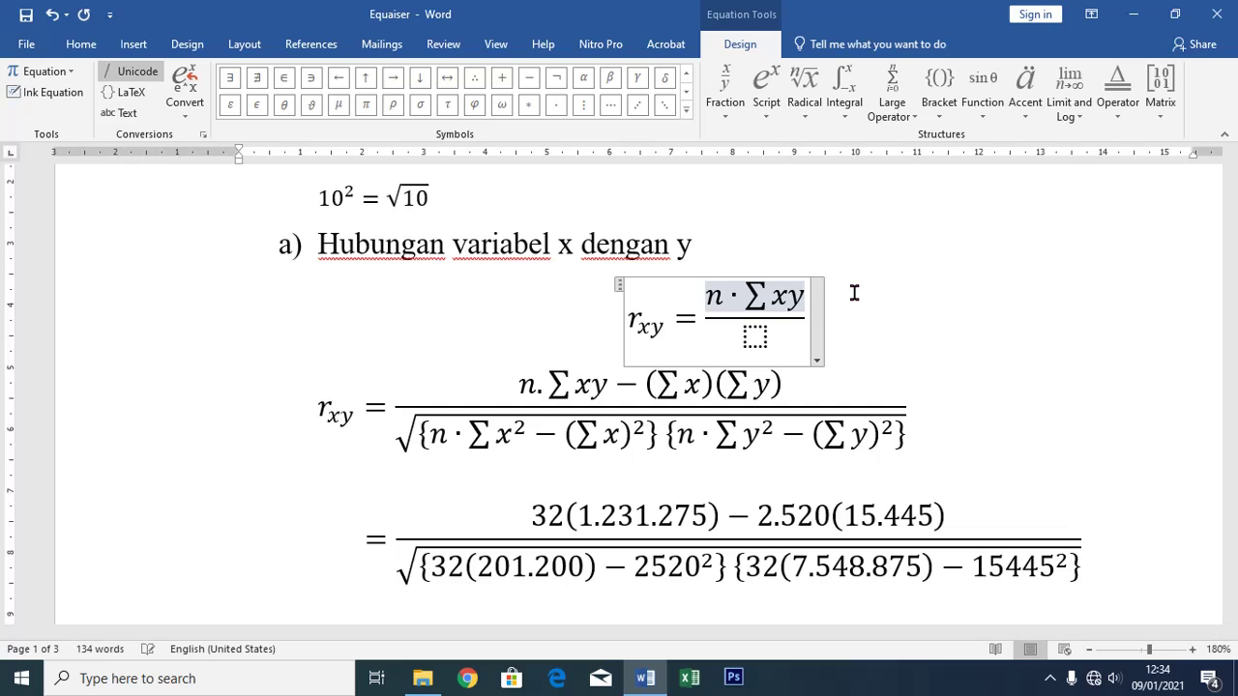
pyautogui.press('Down')
pyautogui.press('Up')
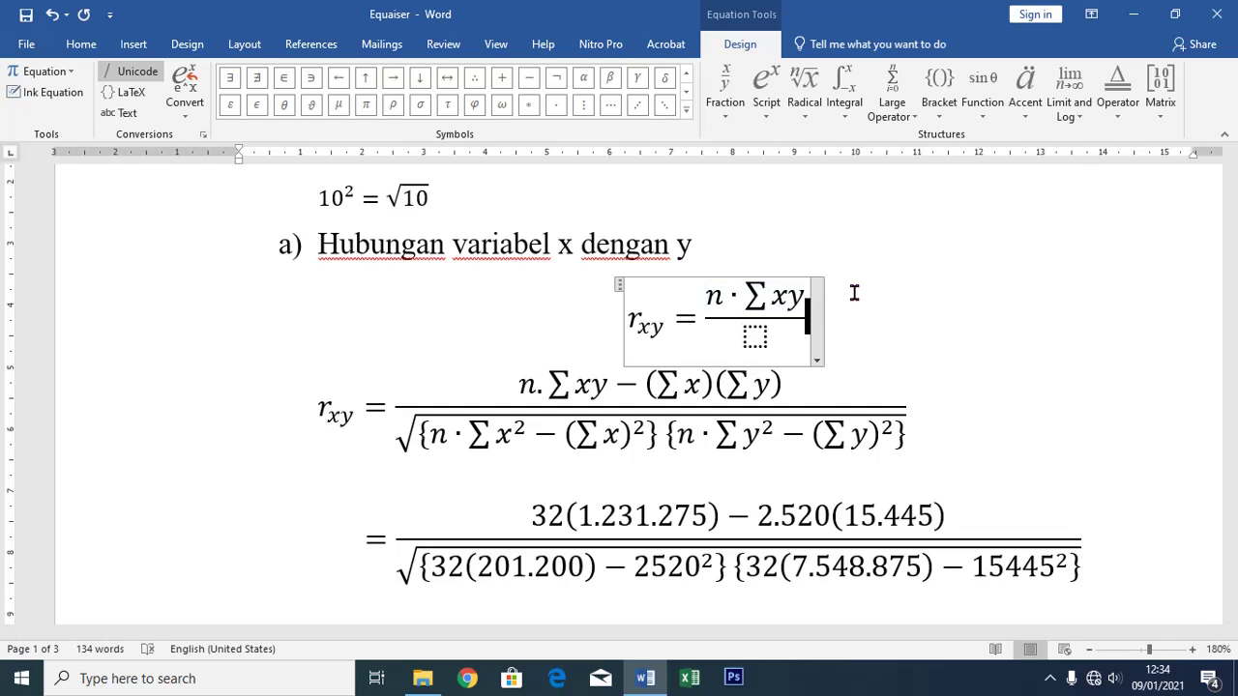
pyautogui.press('Home')
pyautogui.press('Left')
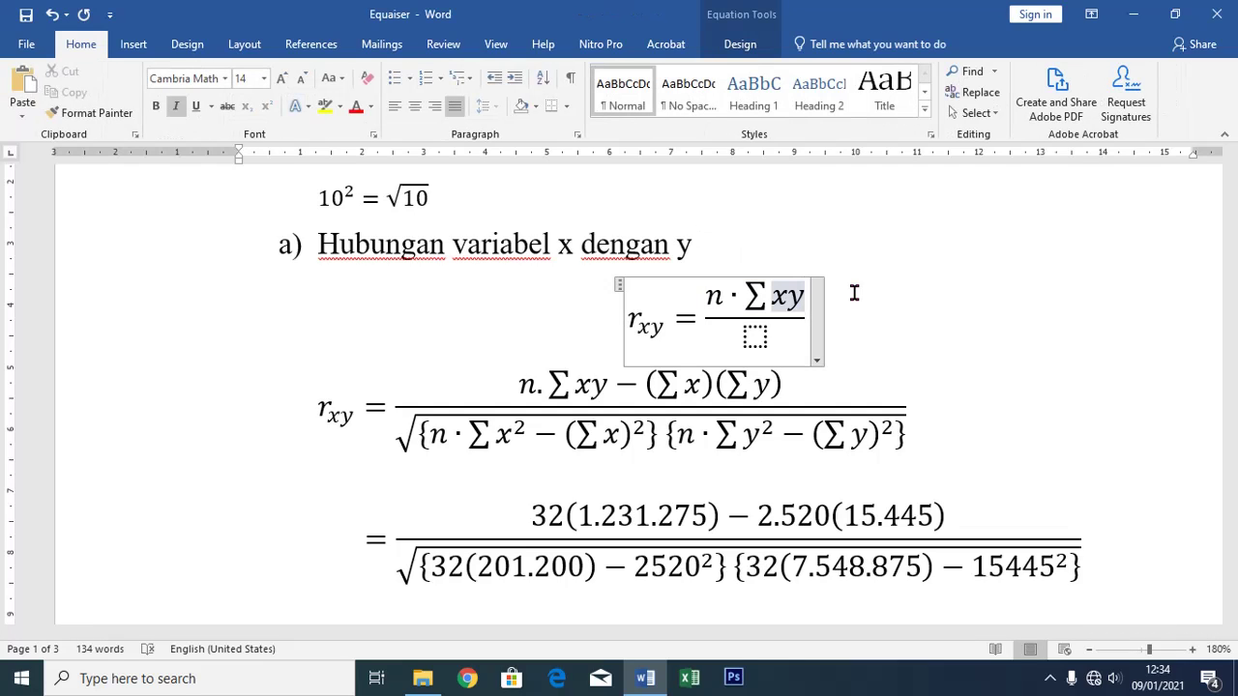
# - Continue the numerator after the xy summation with a minus sign and an empty pair of parentheses
pyautogui.hotkey('shift', 'Home')
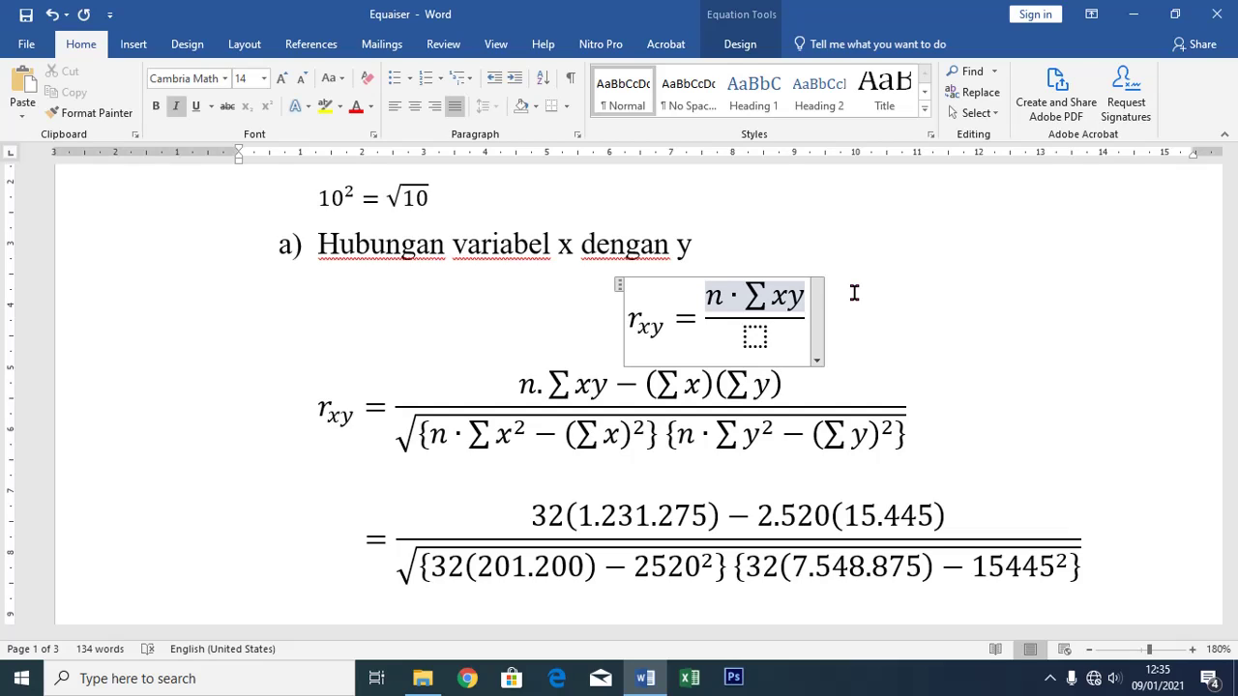
pyautogui.write('-')
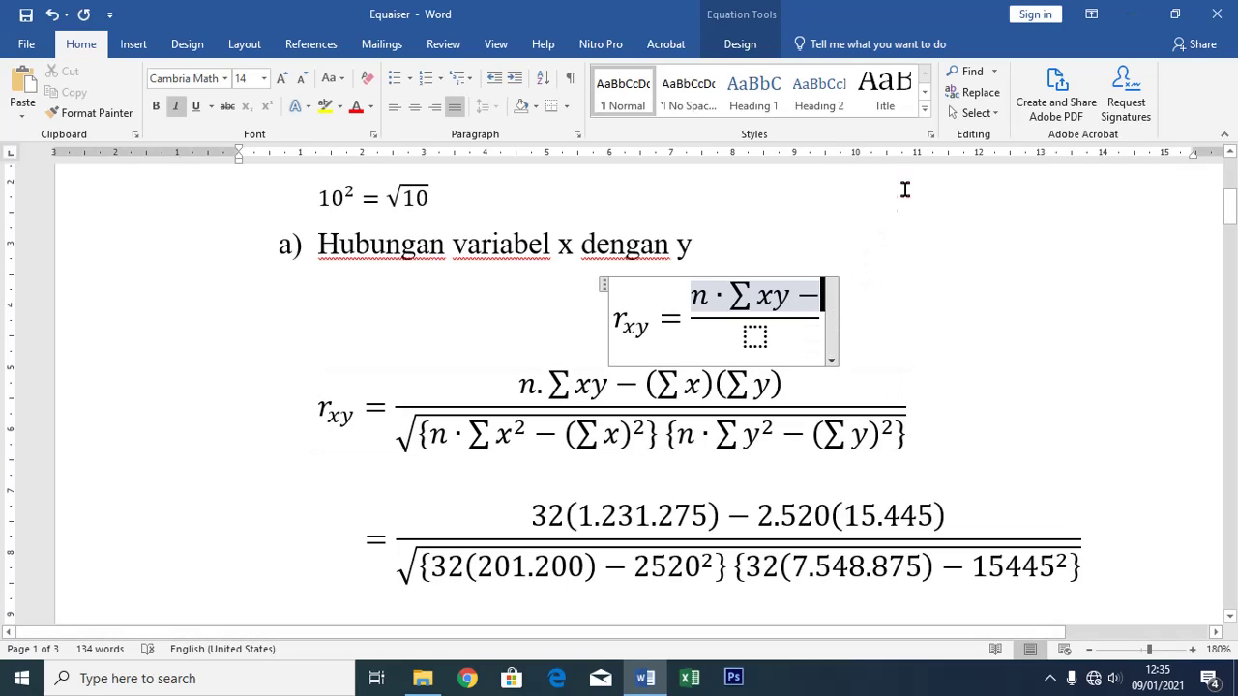
pyautogui.click(133, 43)
pyautogui.click(984, 73)
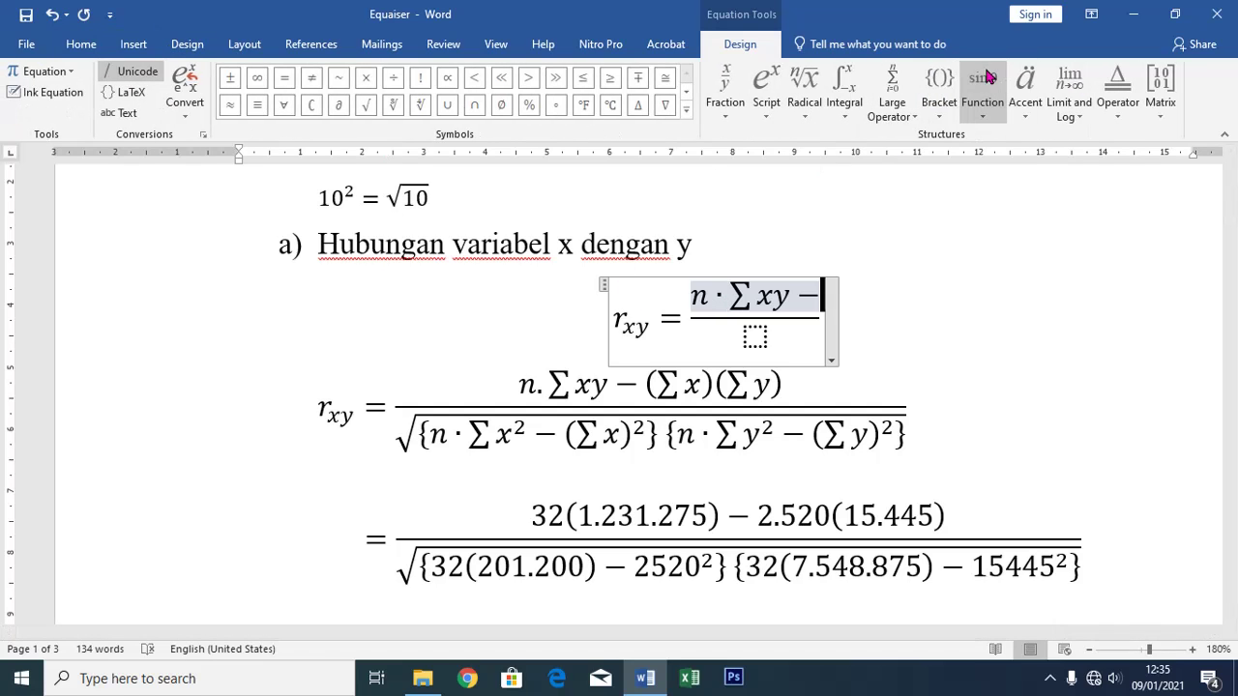
pyautogui.click(940, 89)
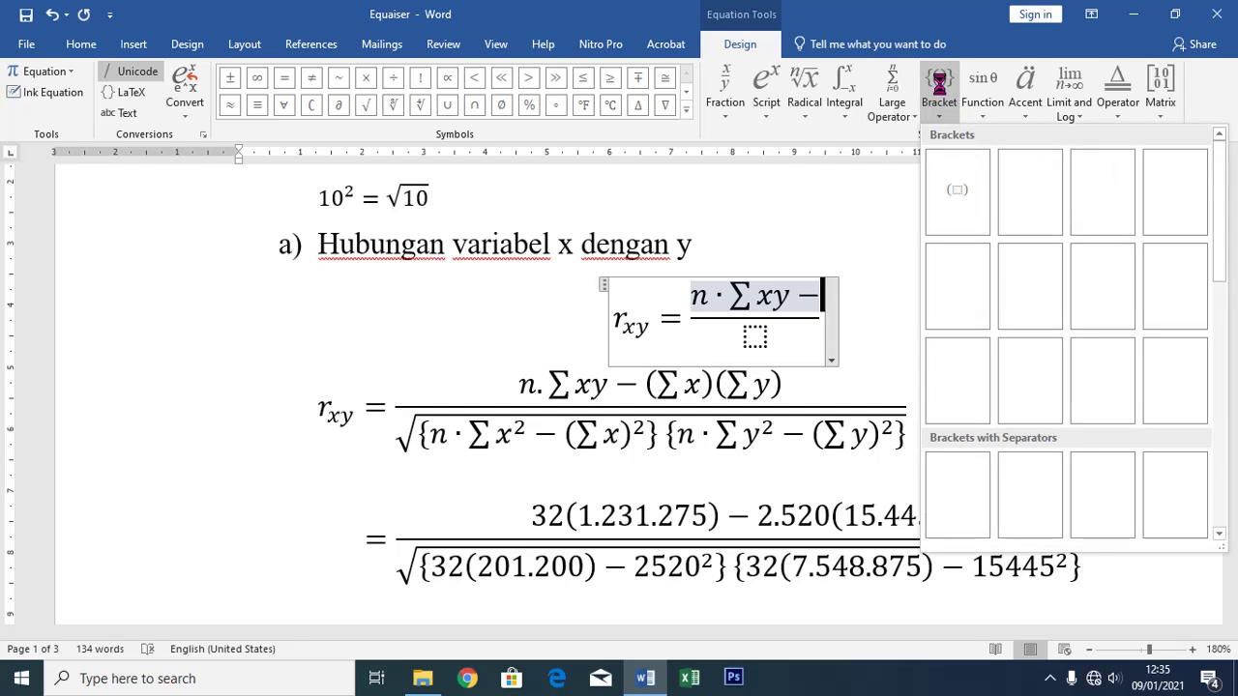
pyautogui.click(958, 192)
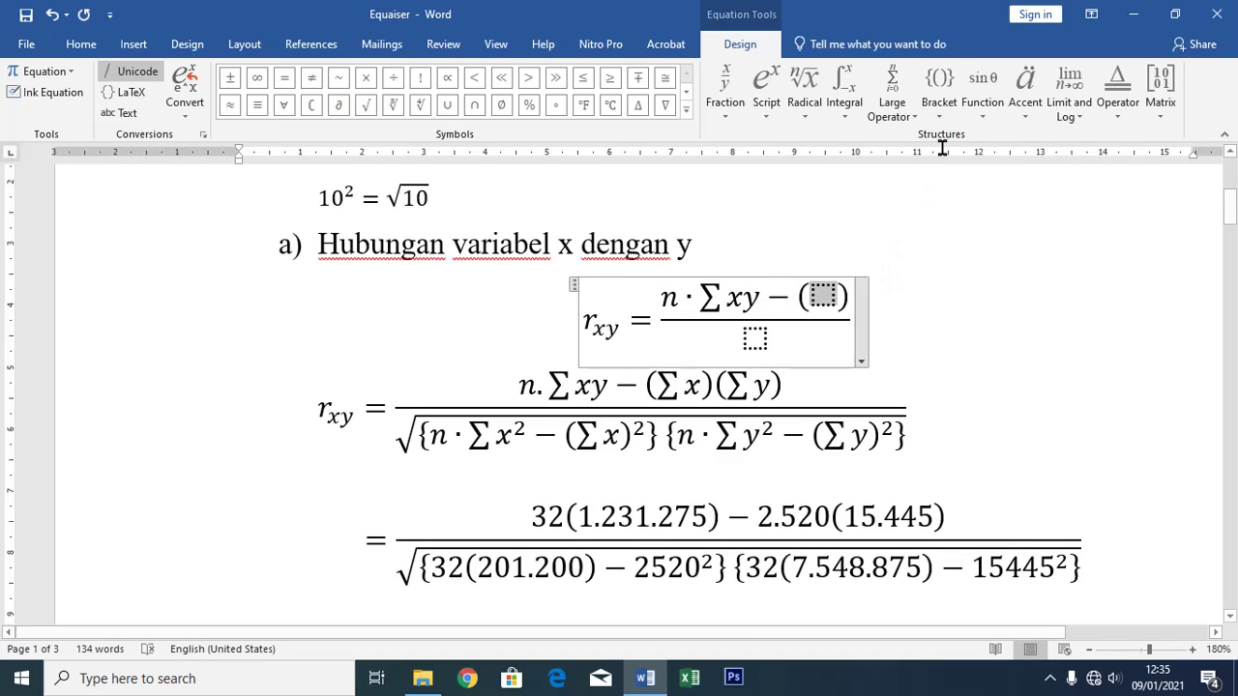
# - Fill the parentheses in the numerator with a summation of x without limits
pyautogui.click(891, 97)
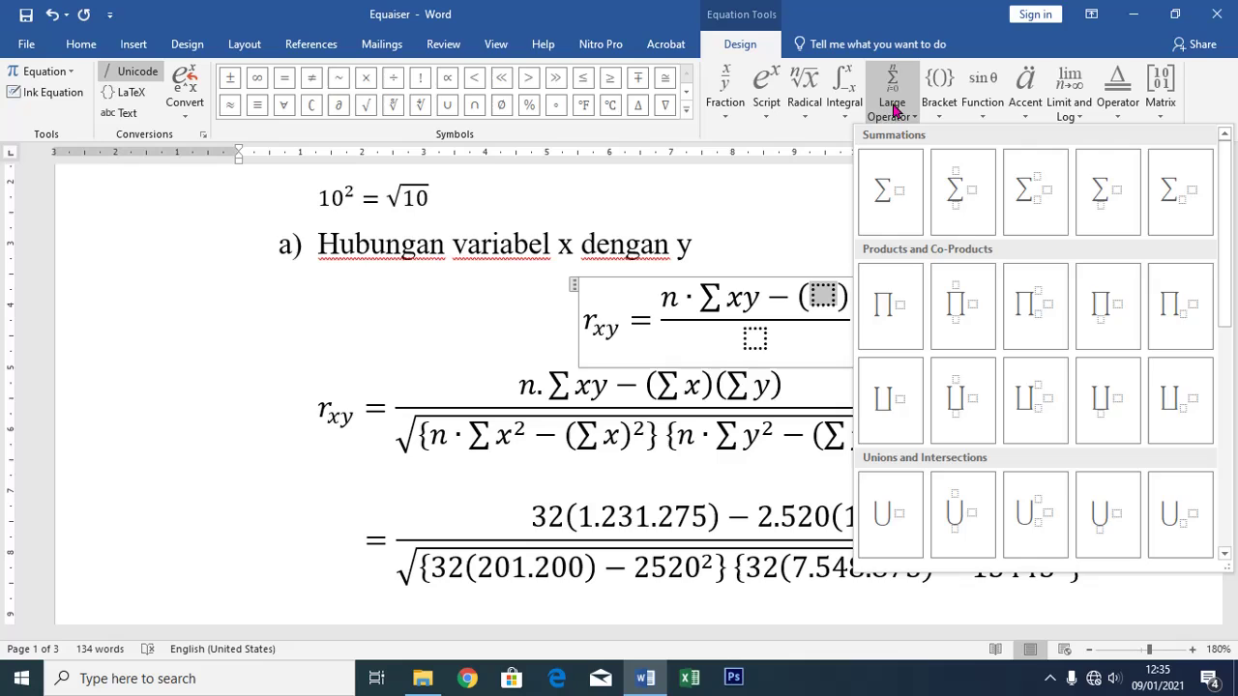
pyautogui.click(890, 191)
pyautogui.click(834, 296)
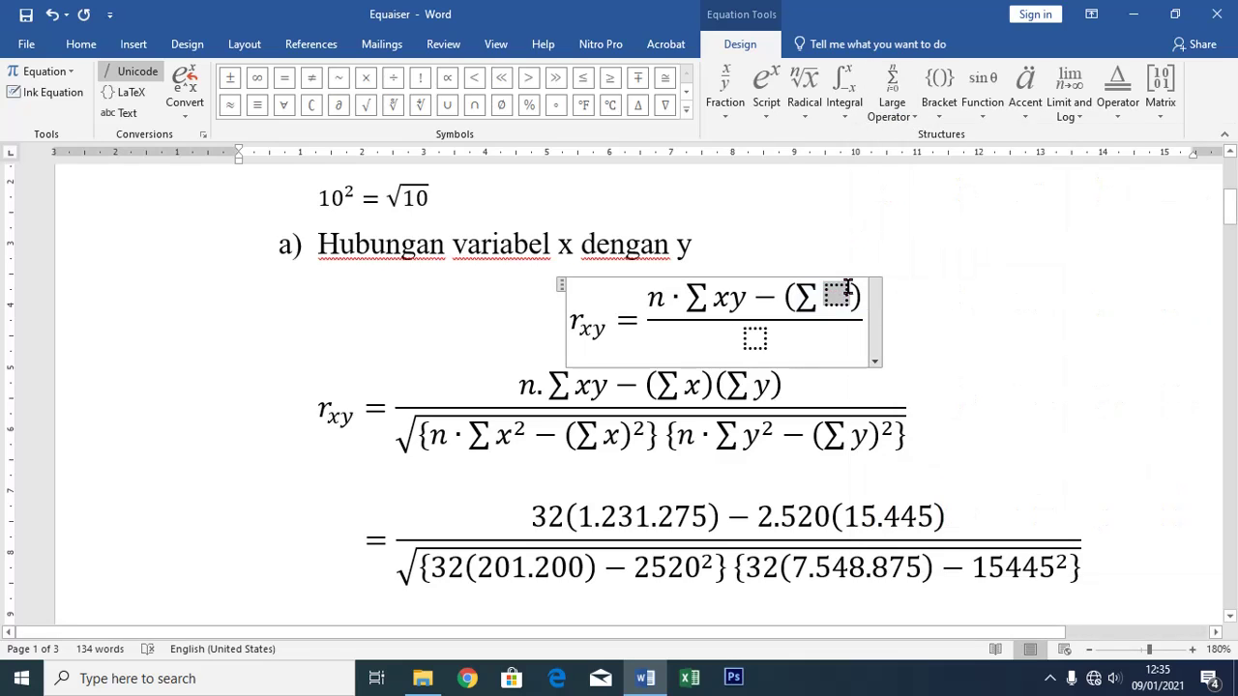
pyautogui.write('x')
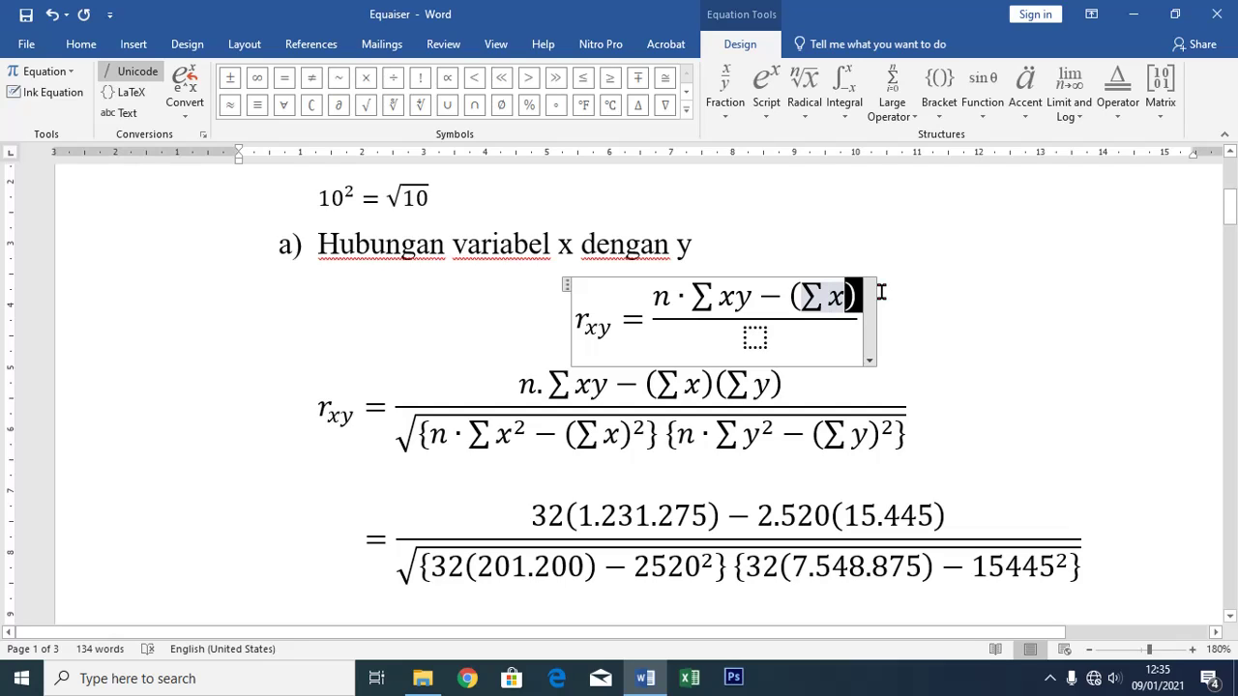
pyautogui.hotkey('shift', 'Home')
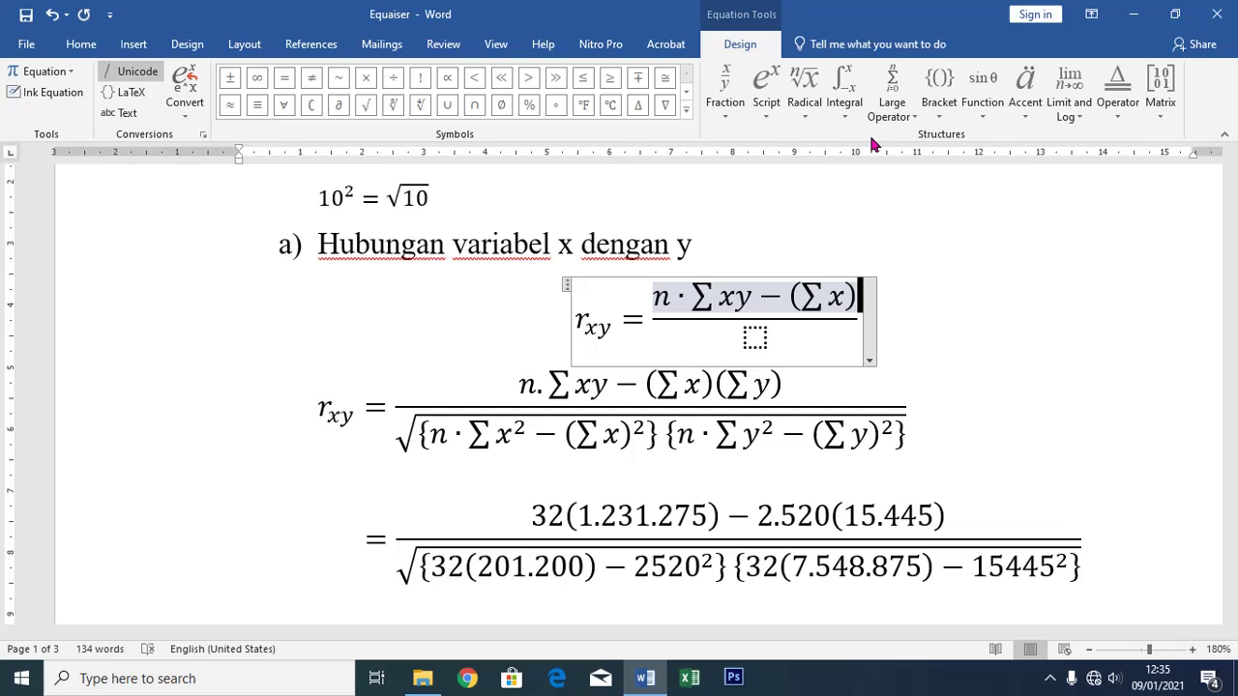
pyautogui.hotkey('shift', 'Left')
pyautogui.hotkey('shift', 'Left')
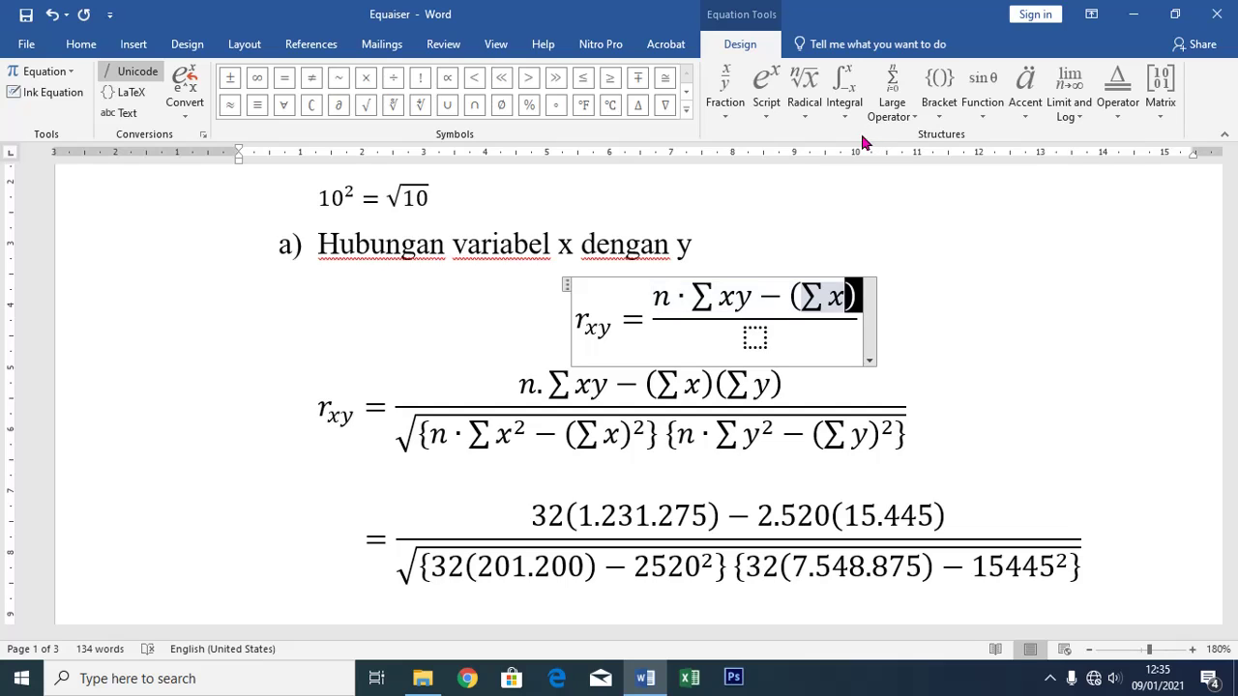
pyautogui.click(939, 92)
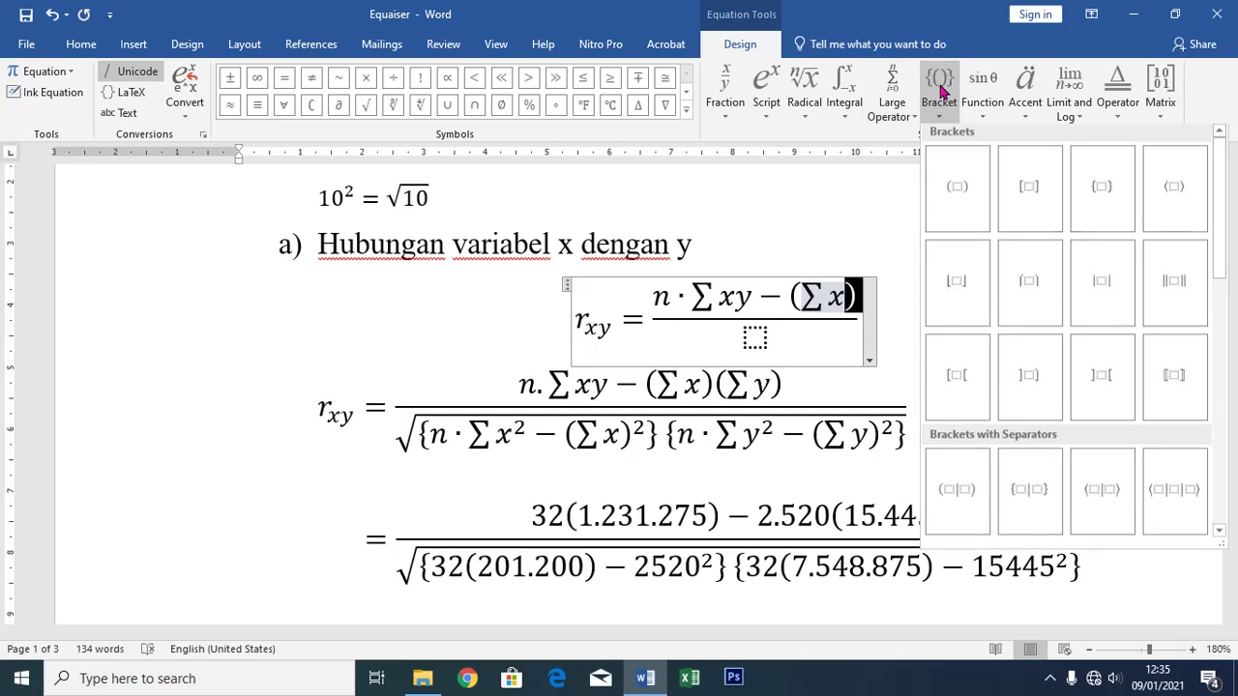
pyautogui.click(954, 176)
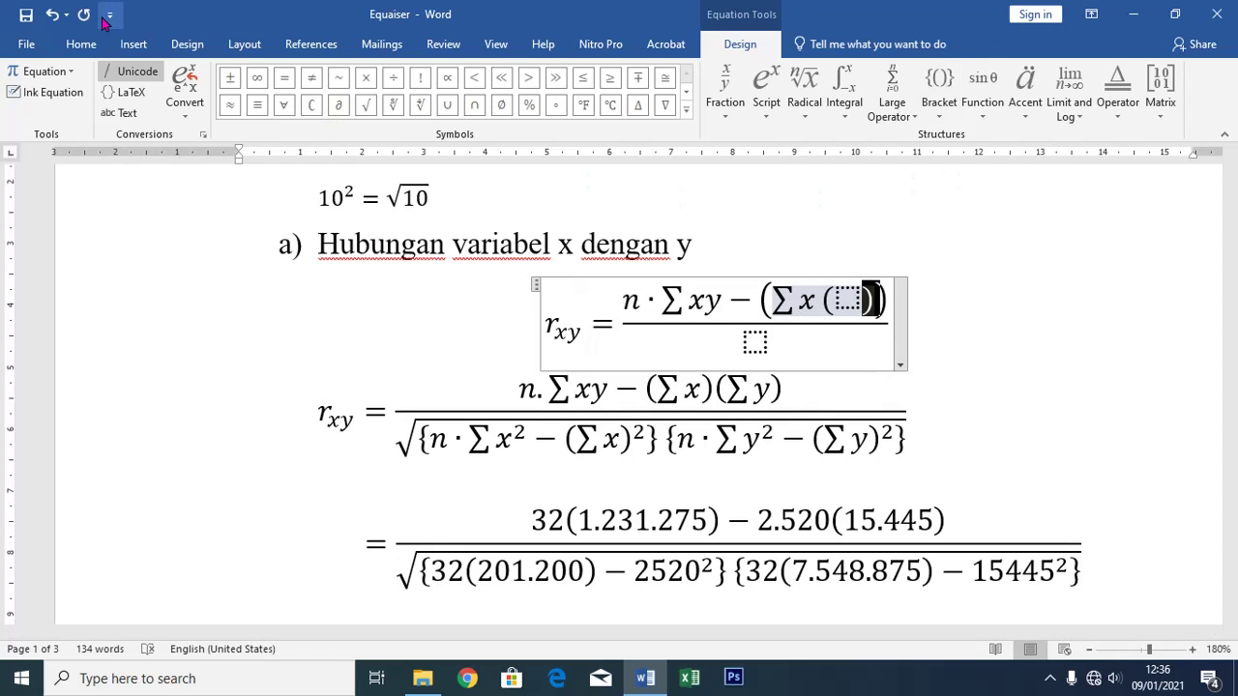
pyautogui.click(51, 14)
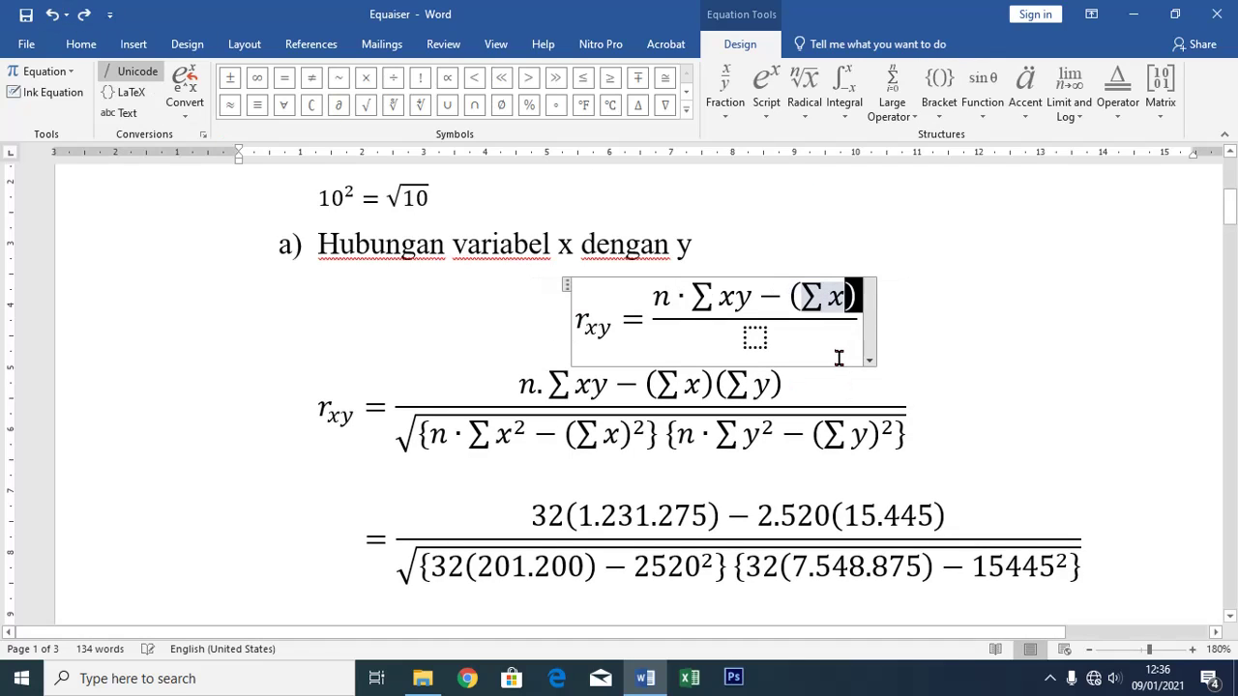
# - Add a second pair of parentheses after the x summation's parentheses and fill it with a summation of y without limits
pyautogui.moveTo(839, 358); pyautogui.dragTo(837, 351)
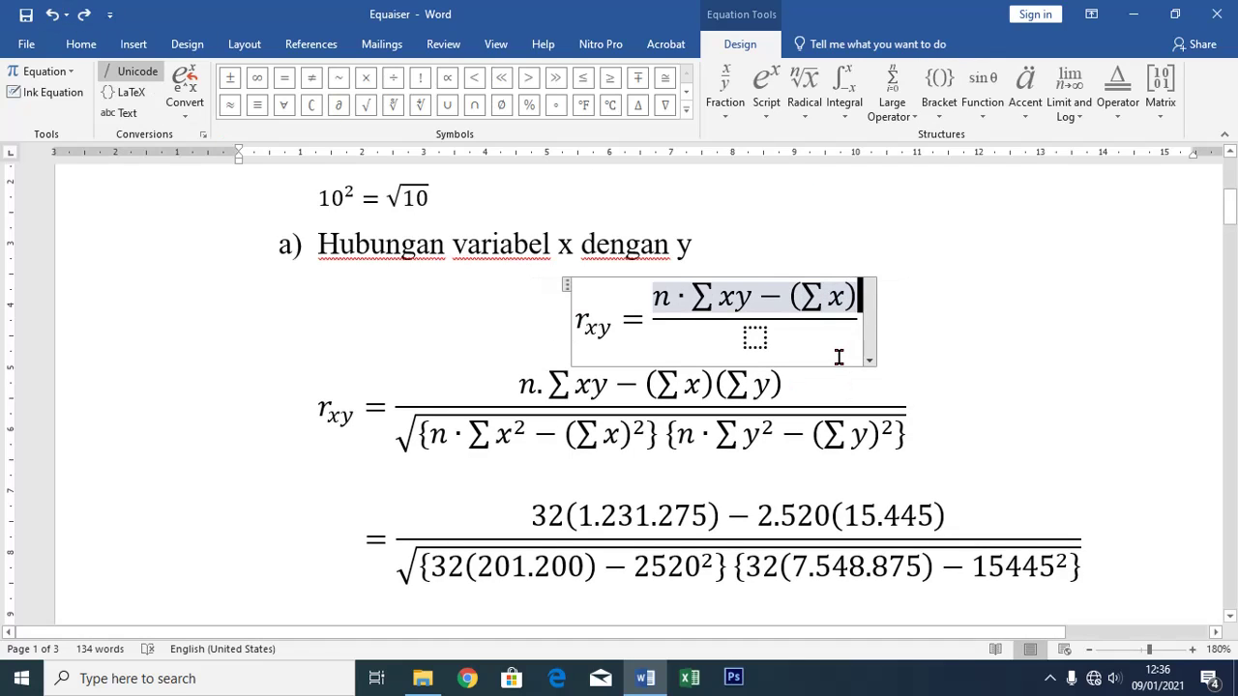
pyautogui.click(940, 85)
pyautogui.click(960, 185)
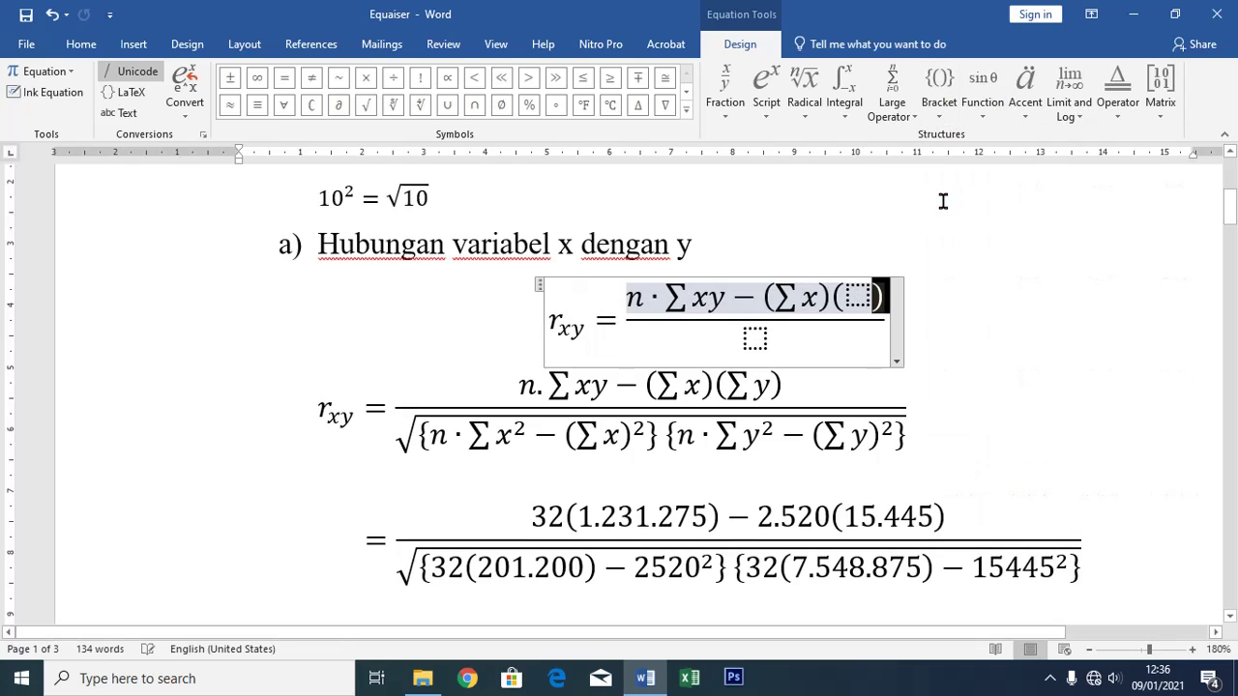
pyautogui.click(857, 293)
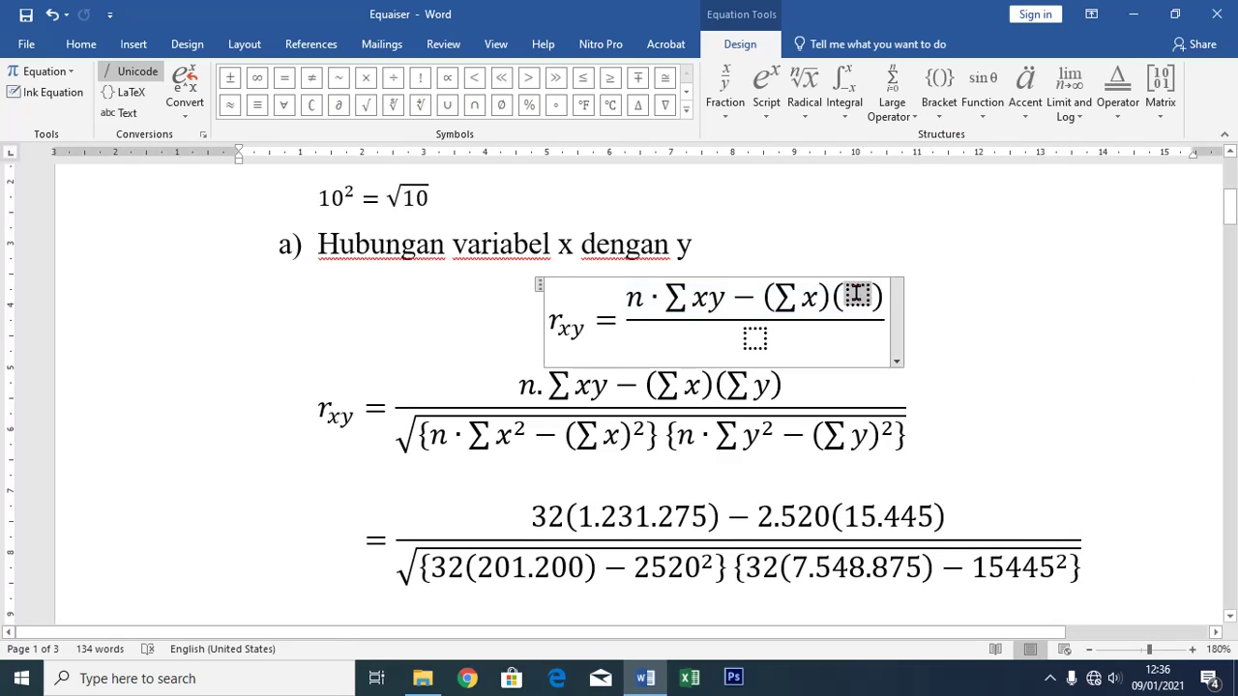
pyautogui.click(892, 97)
pyautogui.click(888, 205)
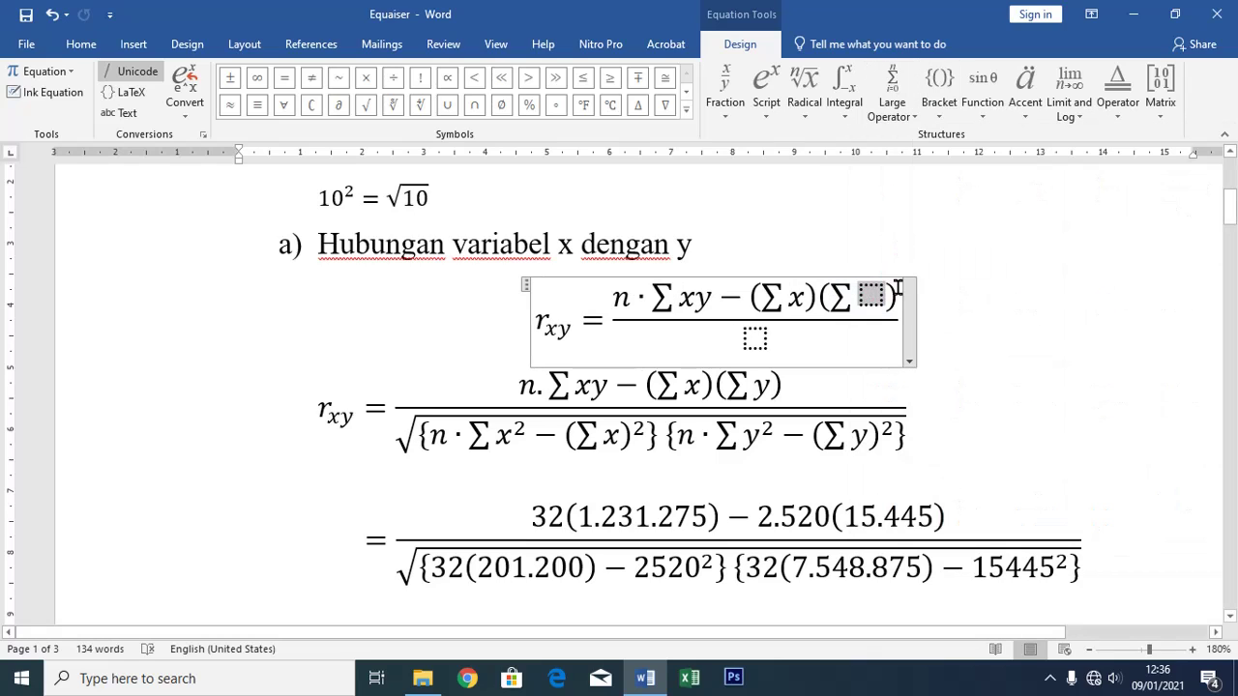
pyautogui.write('y')
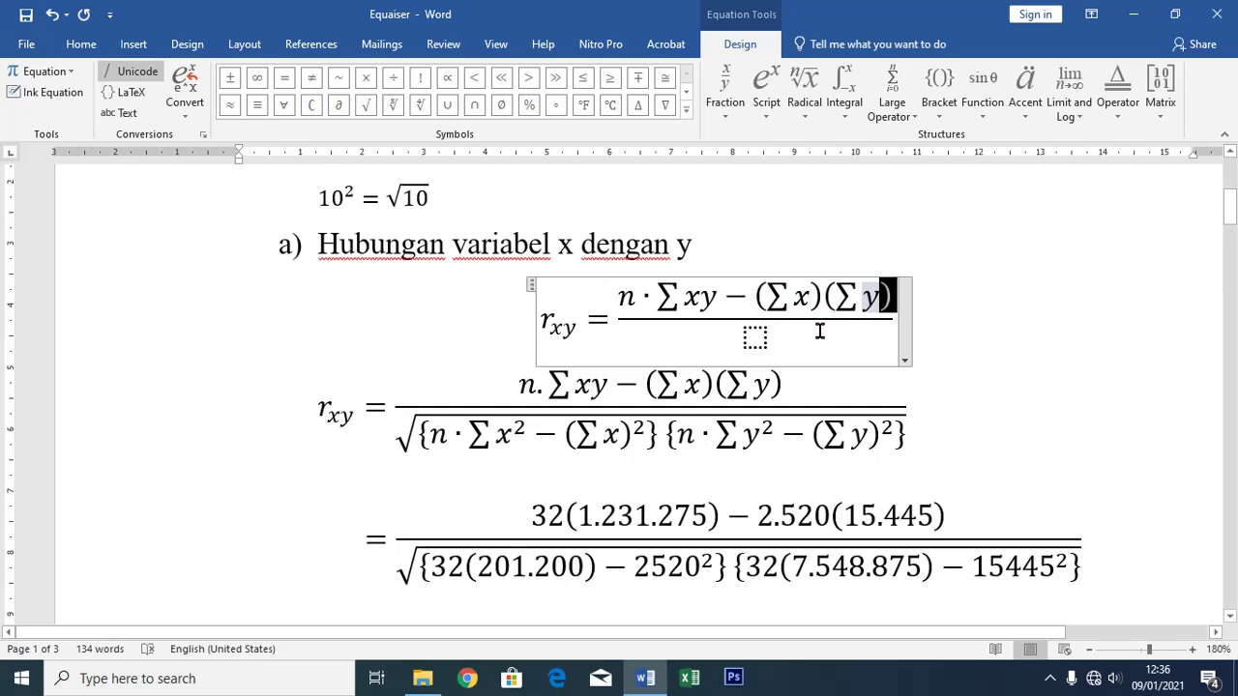
# - Insert a plain square root into the empty denominator of the r_xy fraction
pyautogui.scroll(-1, 819, 331)
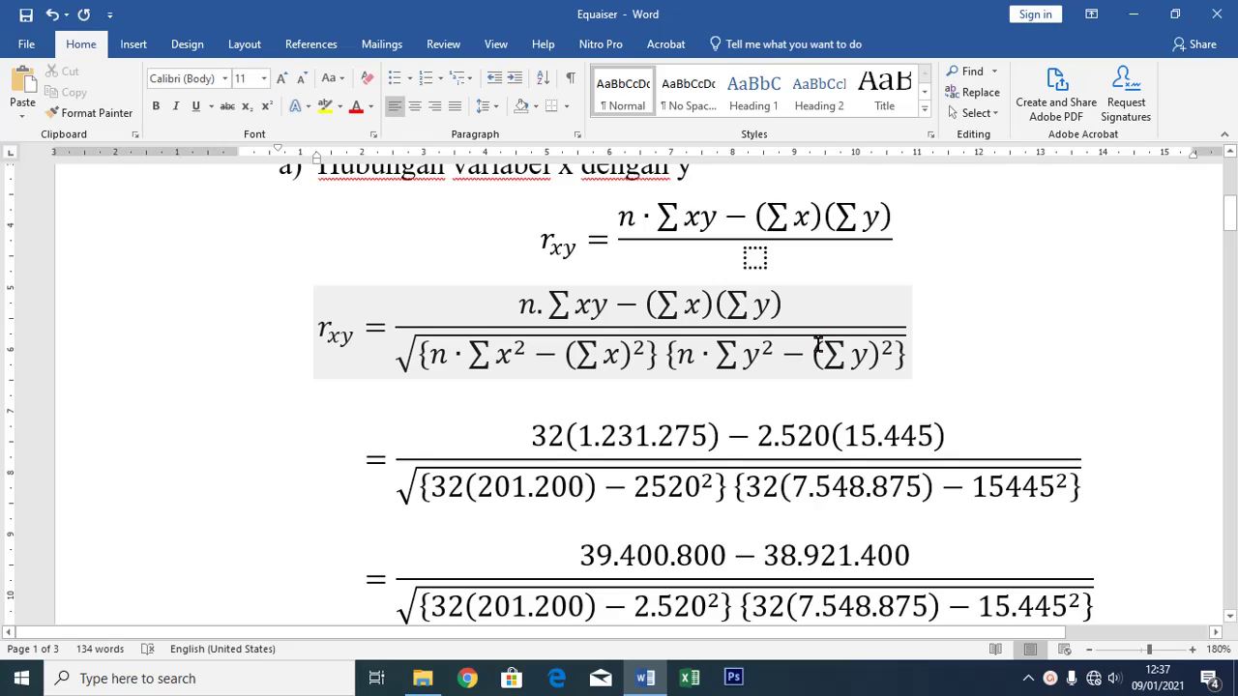
pyautogui.click(746, 237)
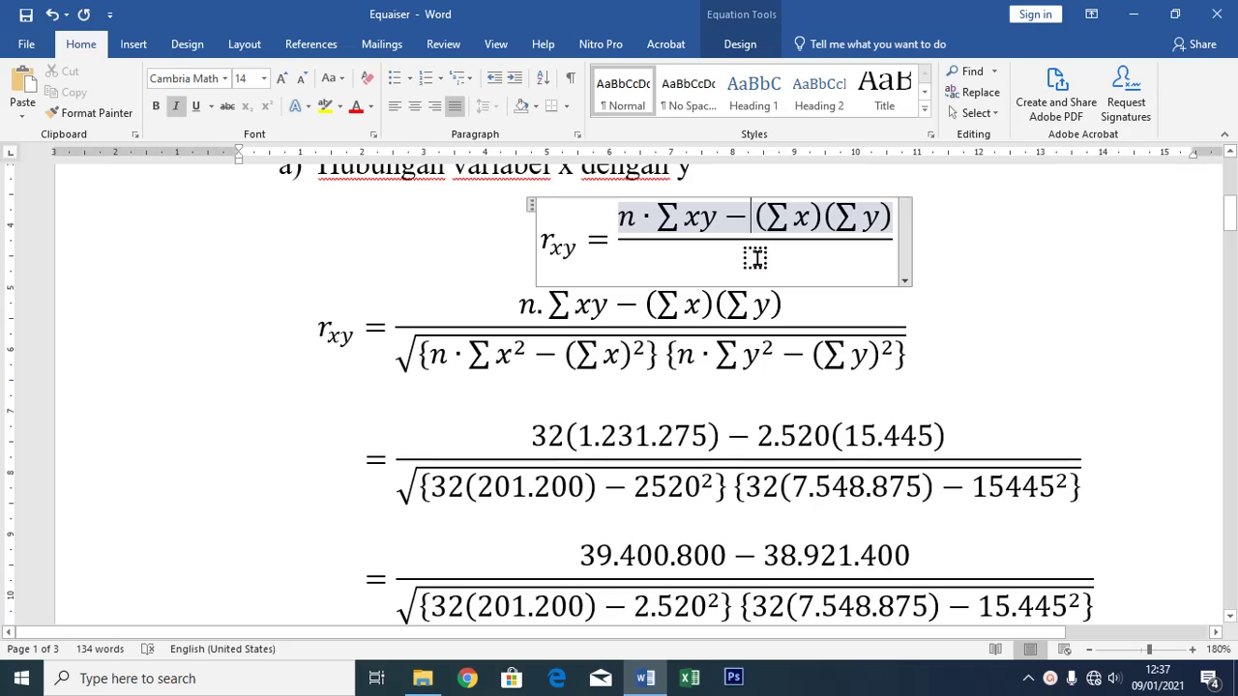
pyautogui.click(755, 258)
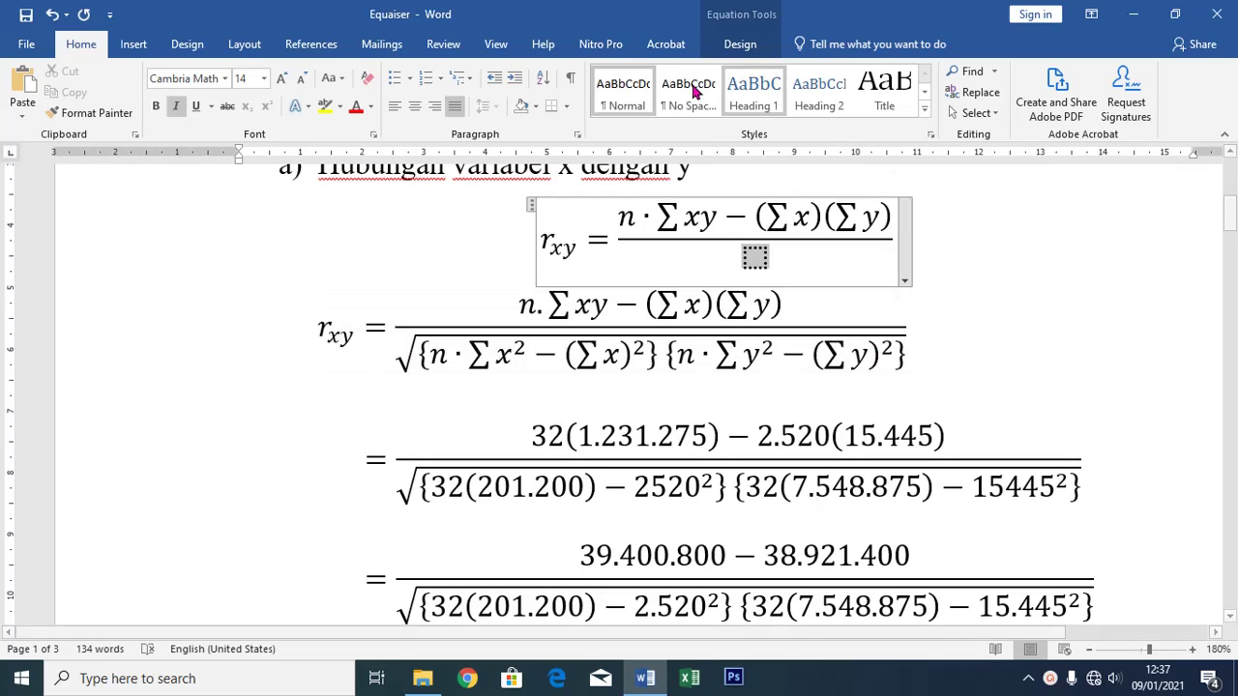
pyautogui.click(136, 54)
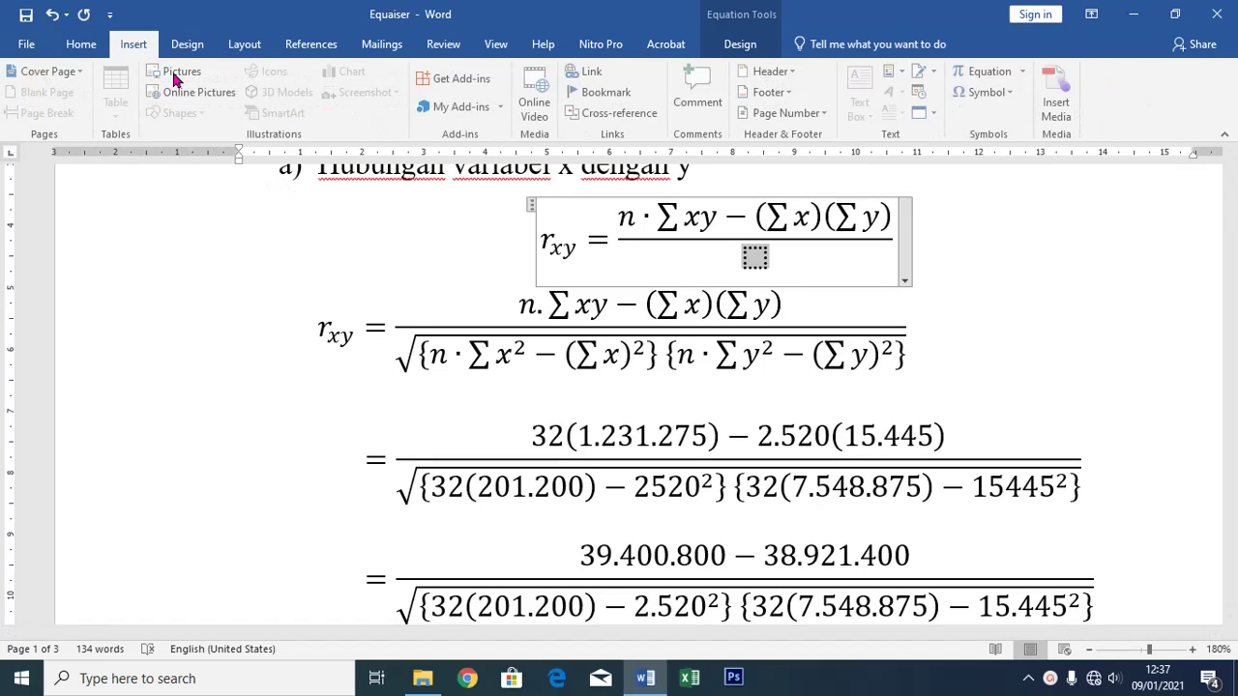
pyautogui.click(980, 75)
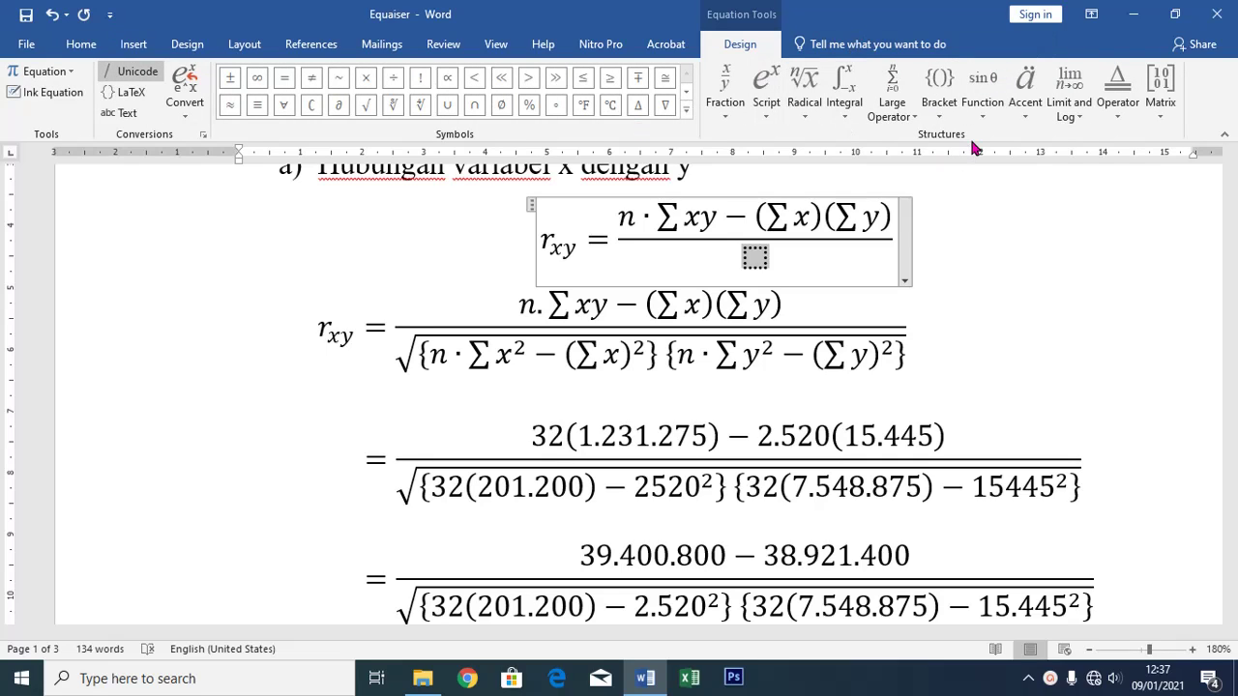
pyautogui.click(808, 89)
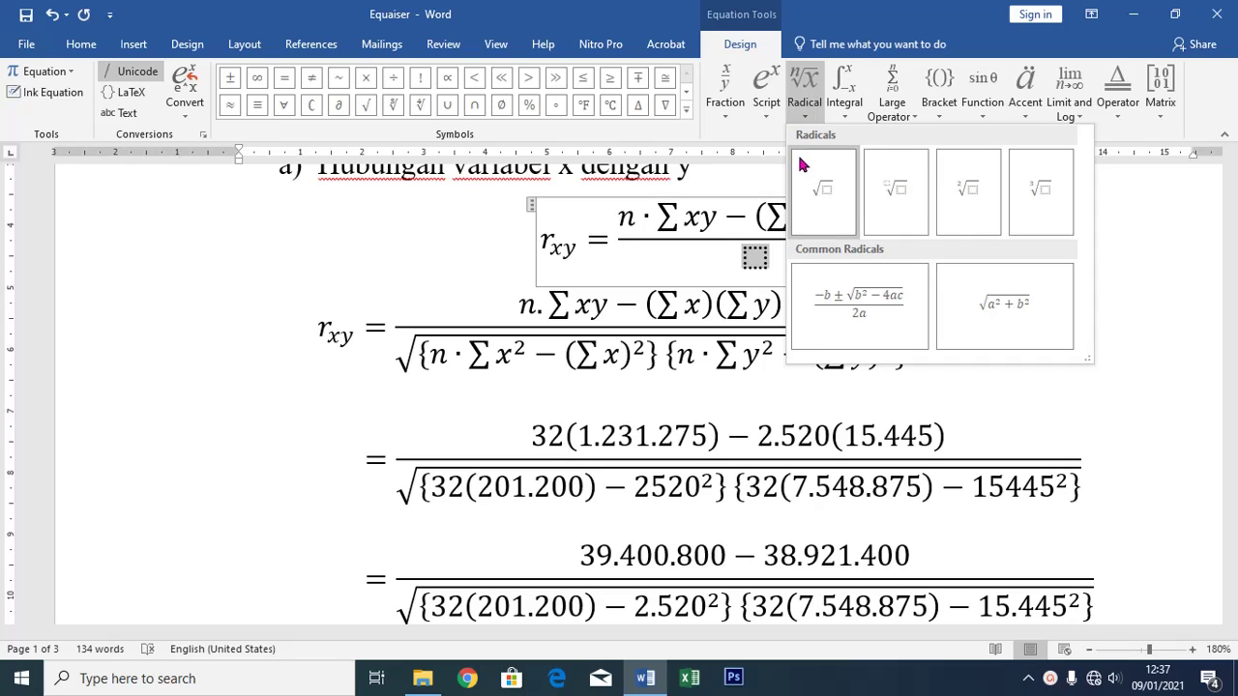
pyautogui.click(827, 189)
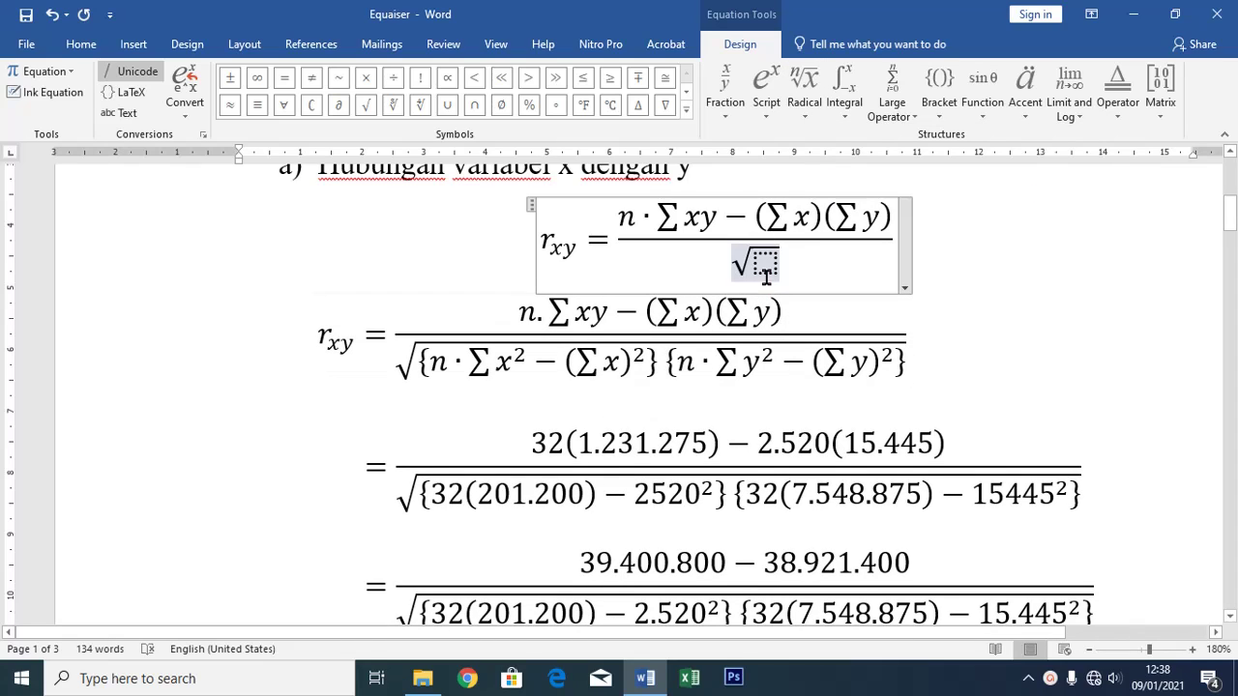
# - Place a pair of curly braces under the square root in the denominator
pyautogui.click(779, 268)
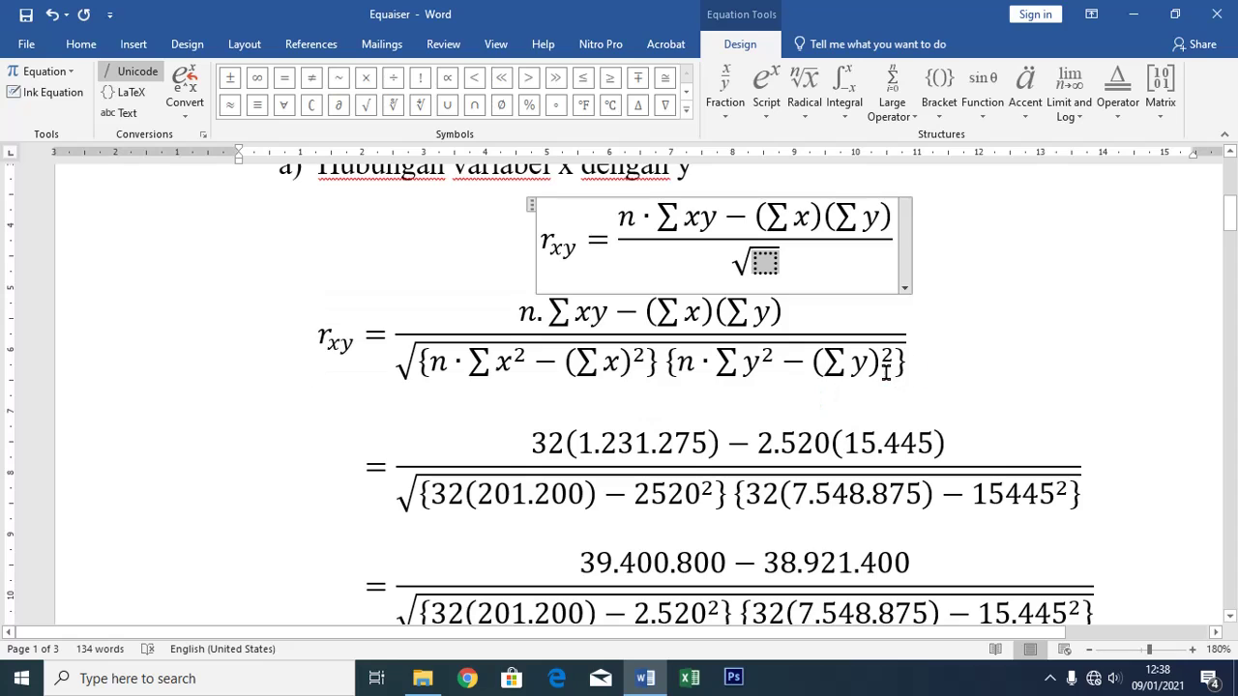
pyautogui.click(937, 87)
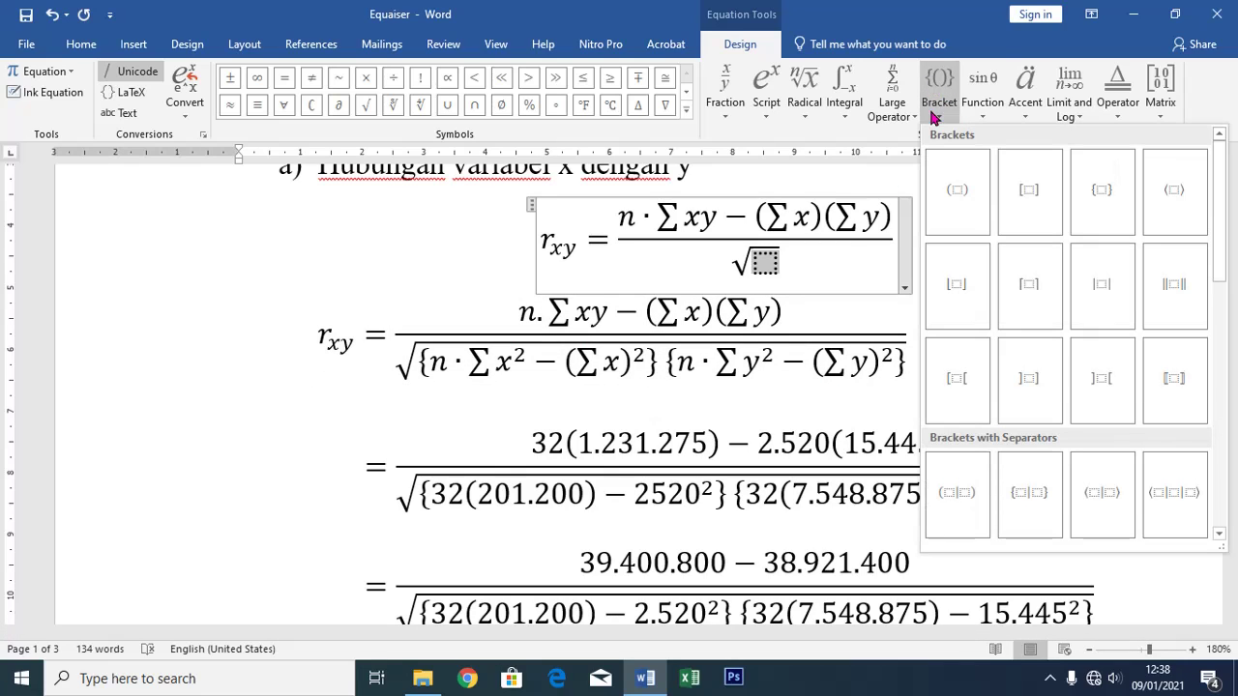
pyautogui.click(1103, 191)
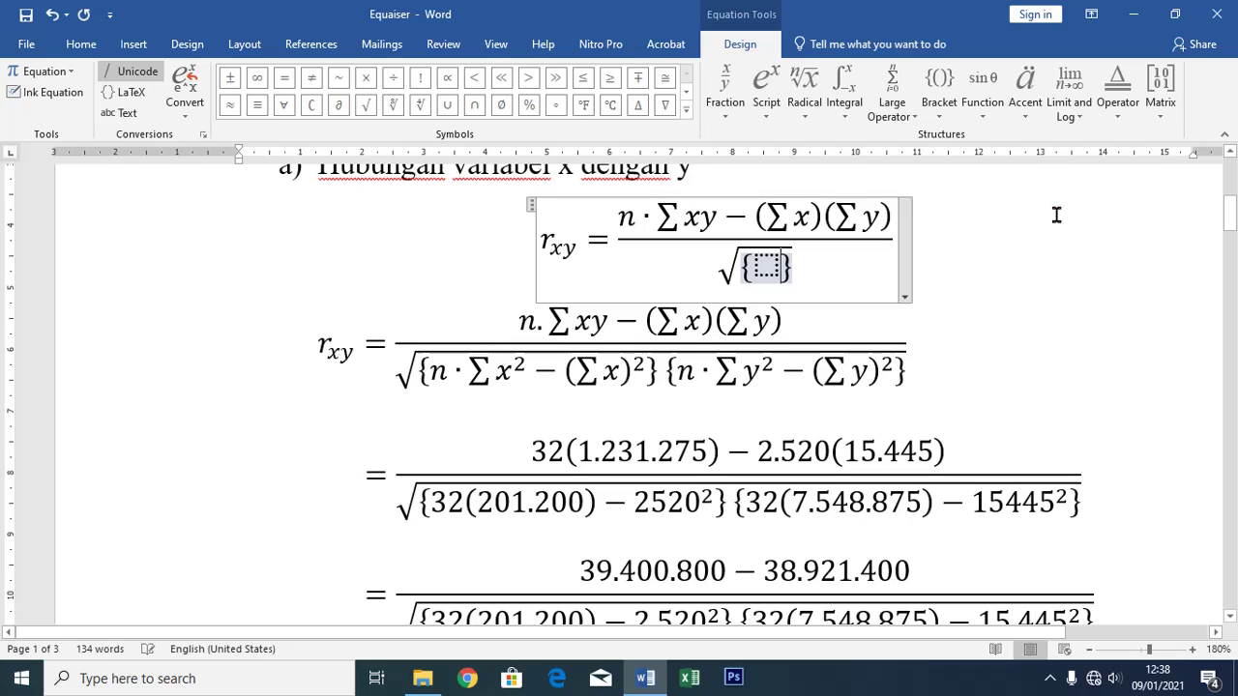
# - Fill the curly braces with n, a centred dot and a summation without limits
pyautogui.click(767, 288)
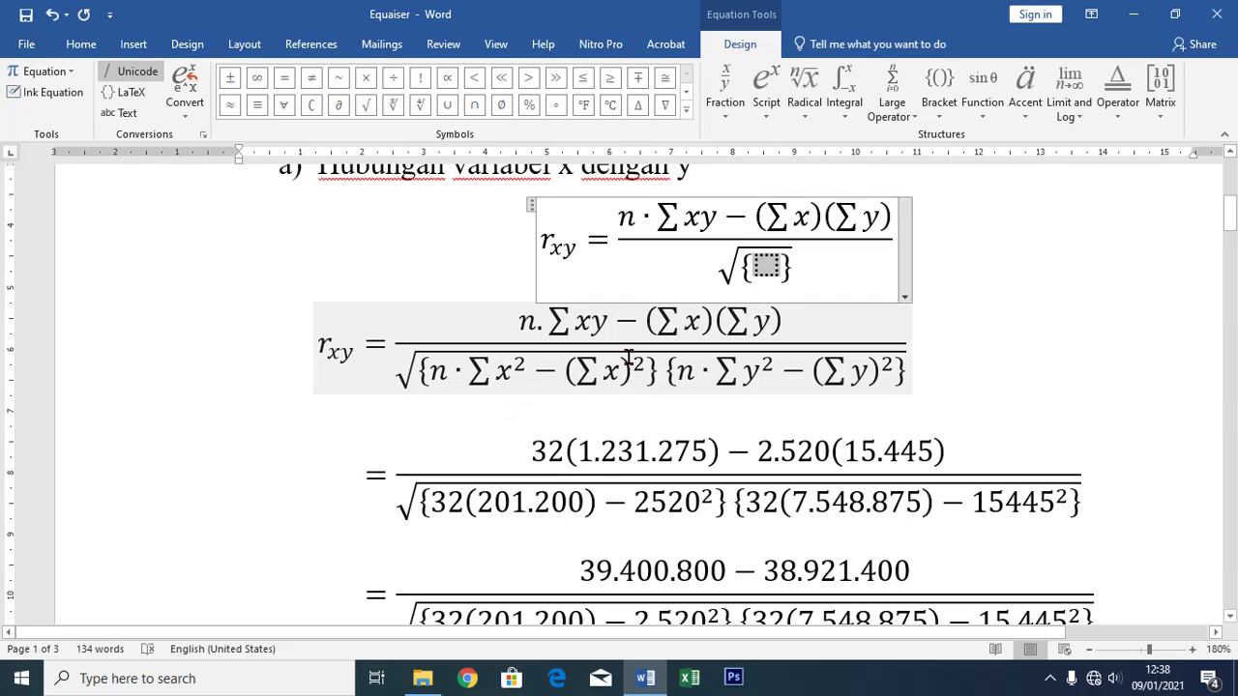
pyautogui.write('n')
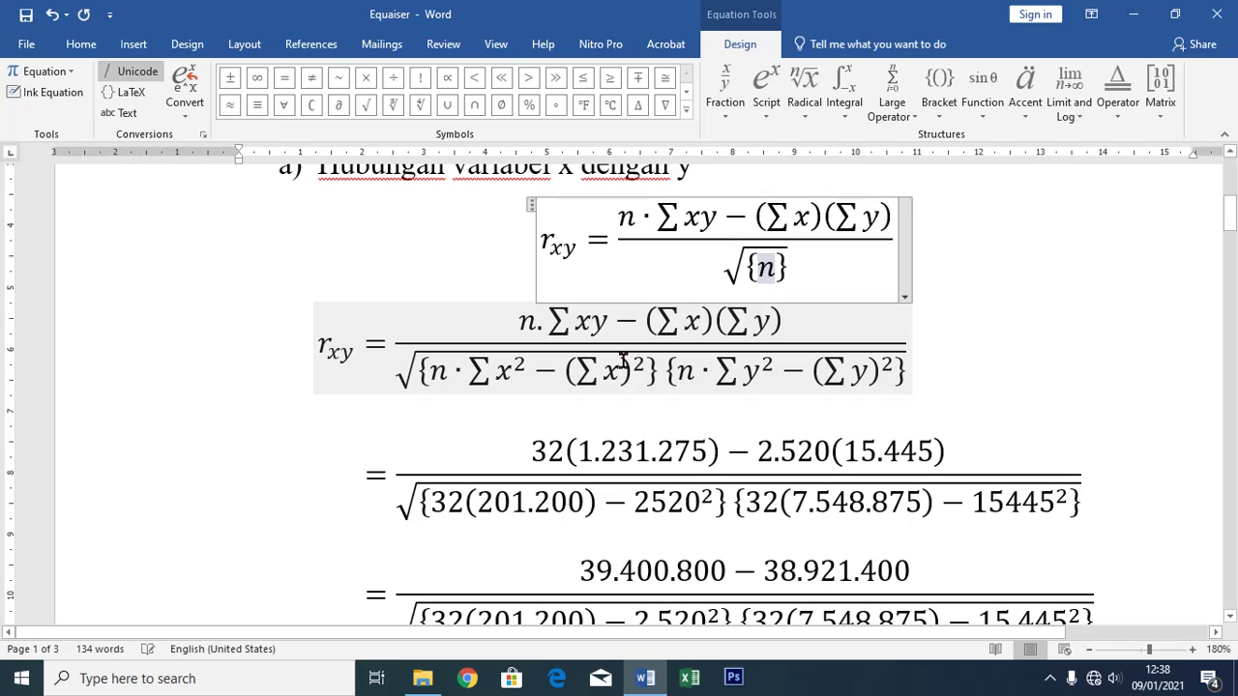
pyautogui.click(686, 109)
pyautogui.click(555, 207)
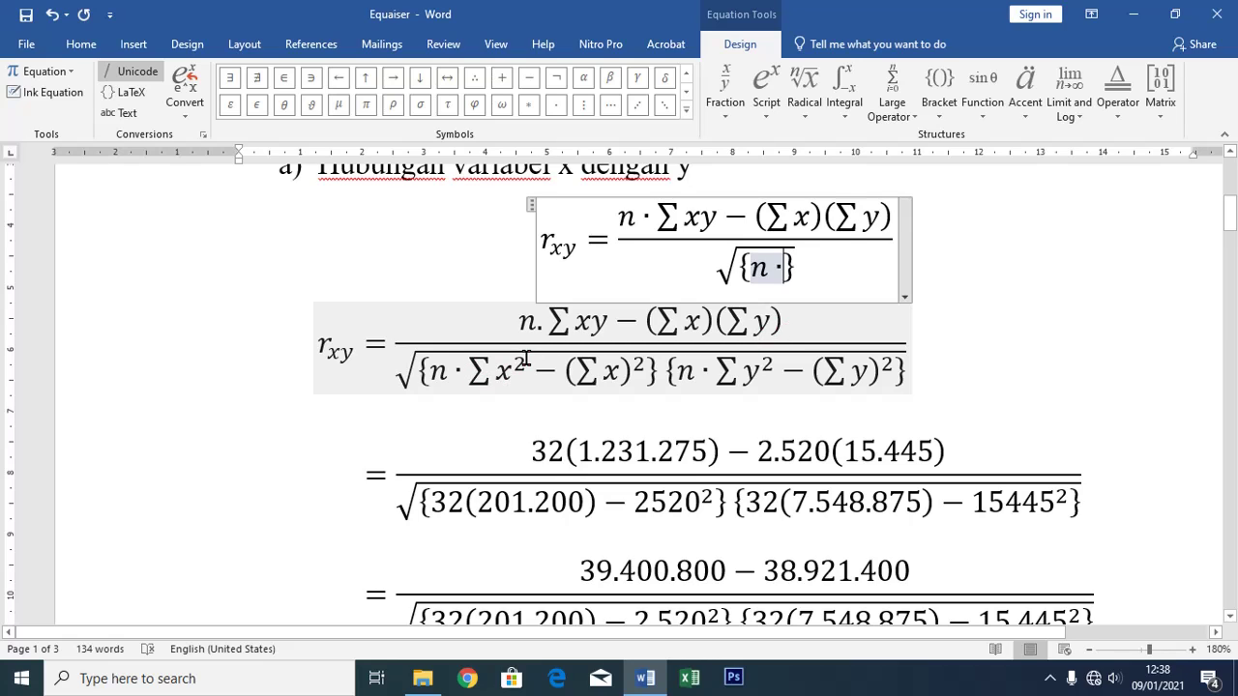
pyautogui.click(895, 92)
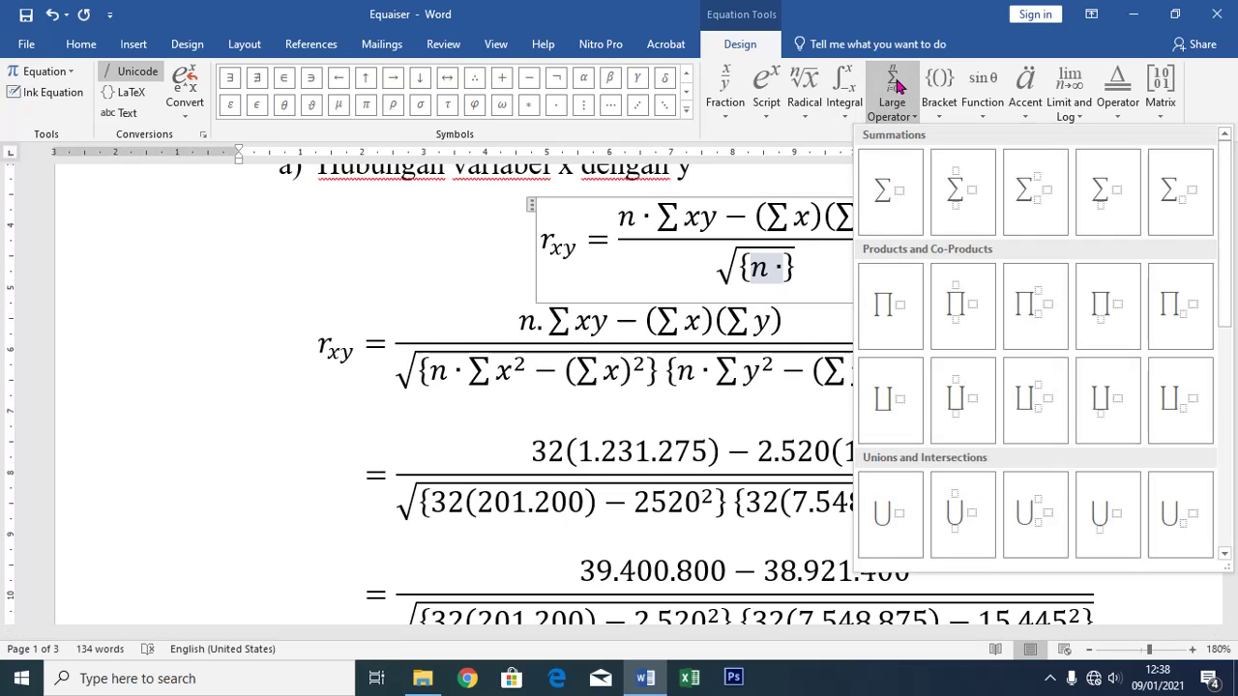
pyautogui.click(884, 190)
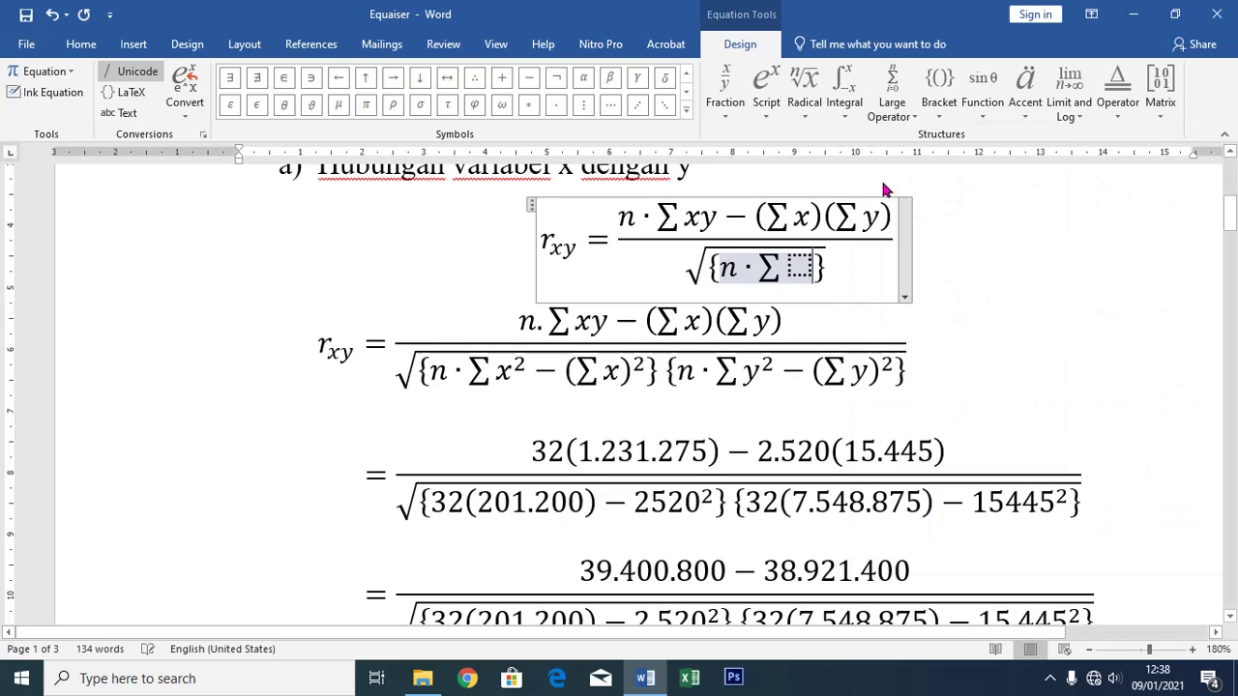
# - Fill the denominator's summation with a superscript structure reading x squared
pyautogui.click(799, 267)
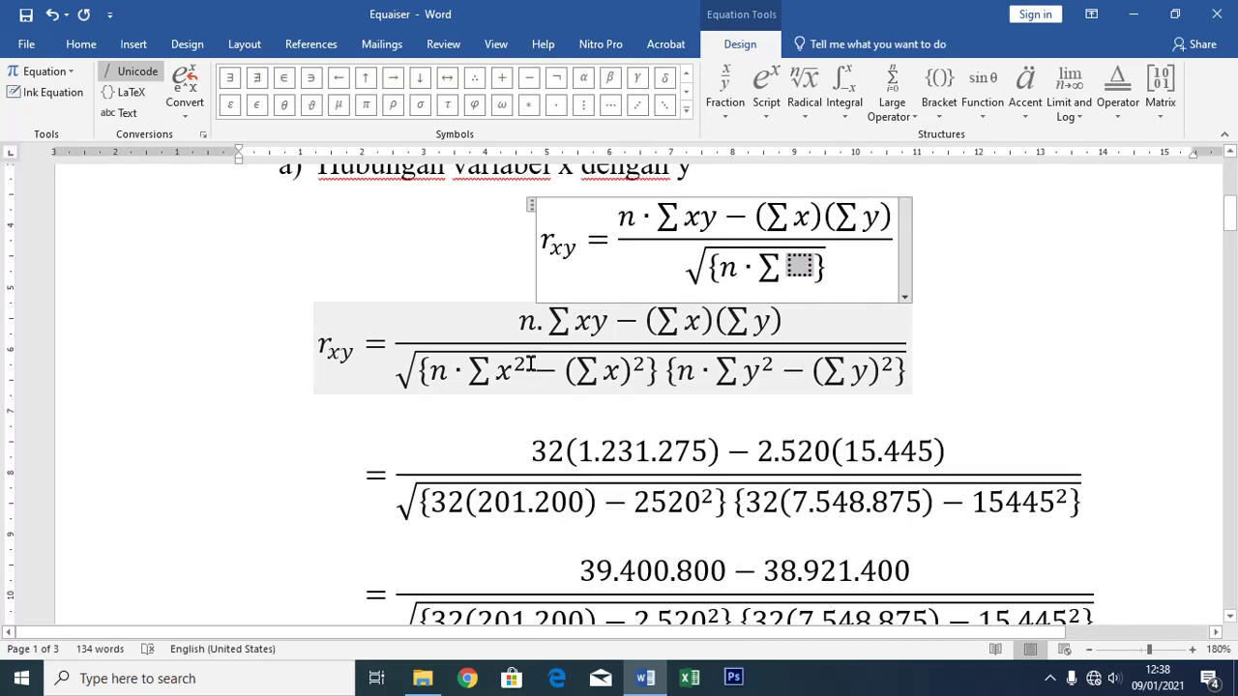
pyautogui.click(764, 92)
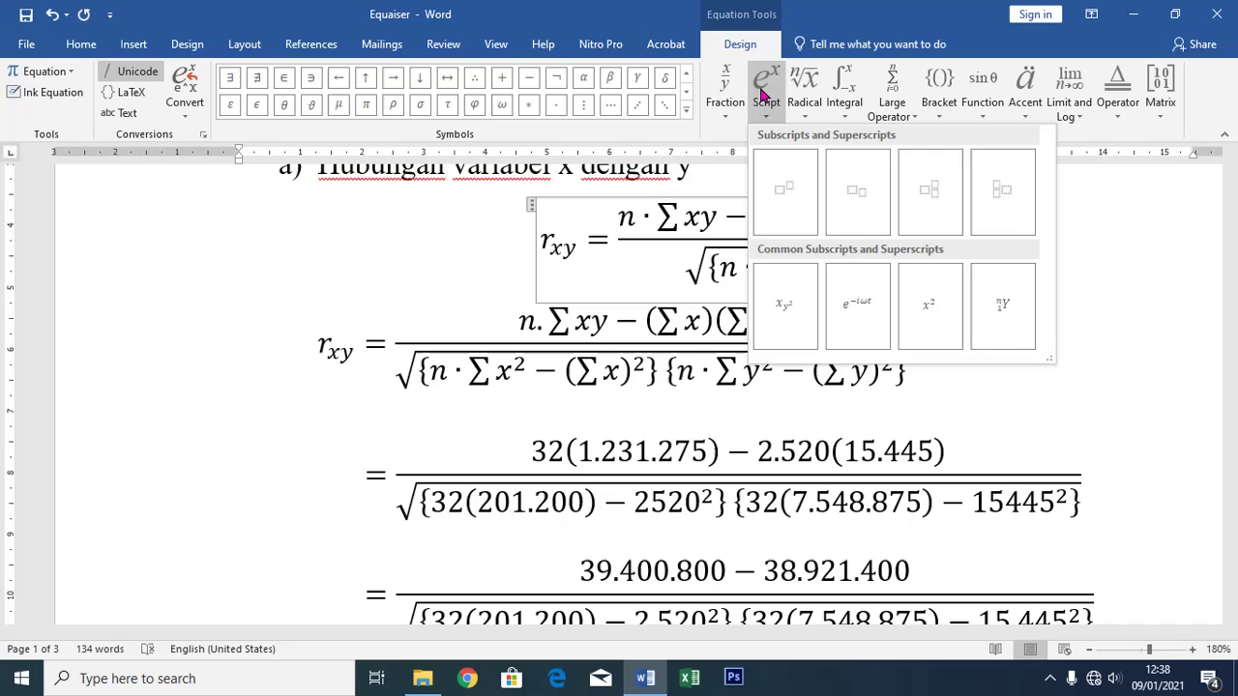
pyautogui.click(783, 192)
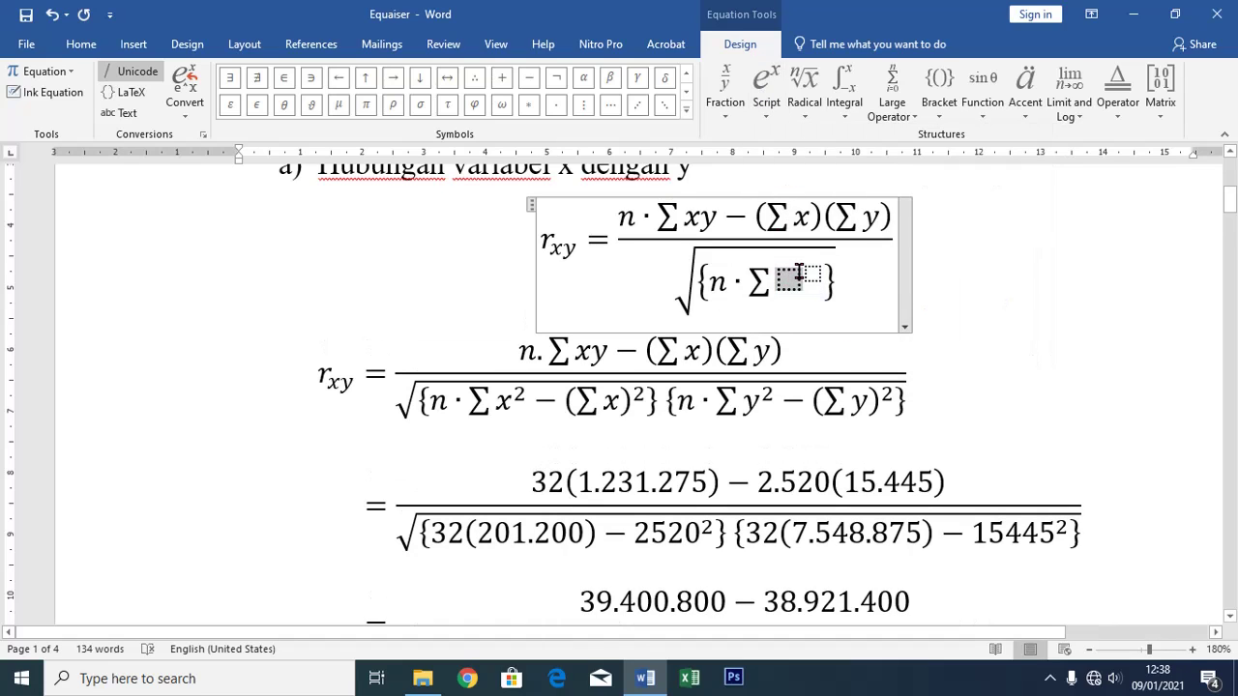
pyautogui.write('x')
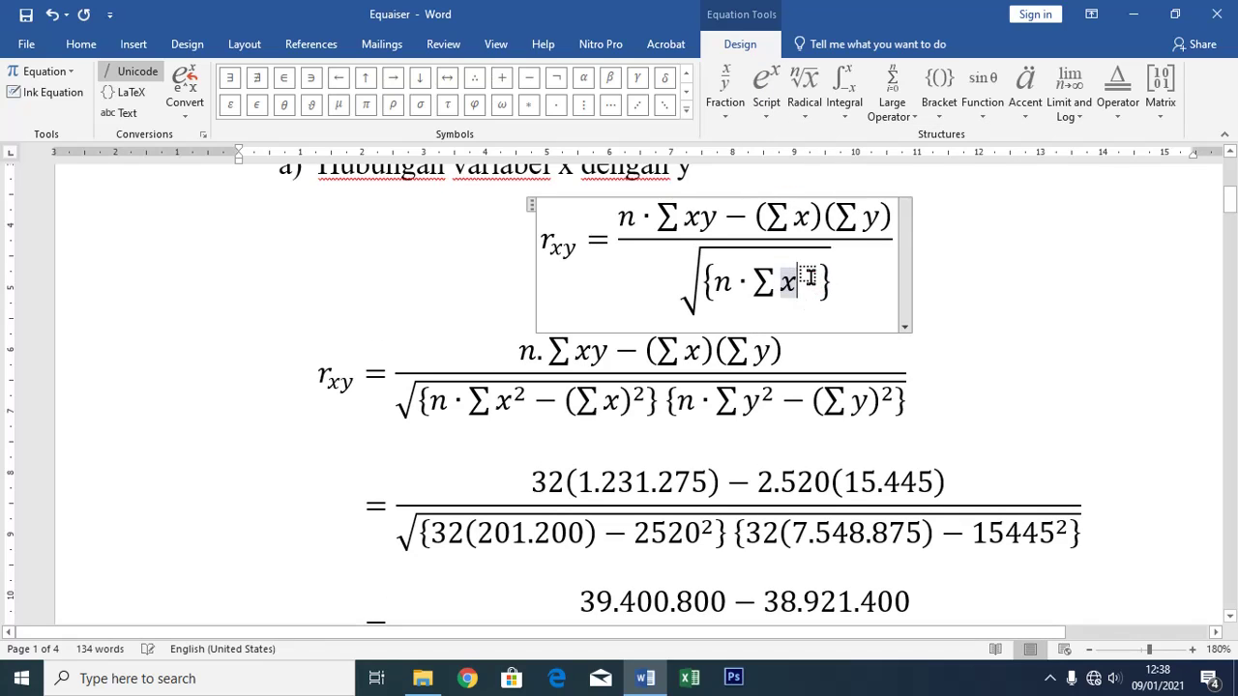
pyautogui.click(812, 278)
pyautogui.write('2')
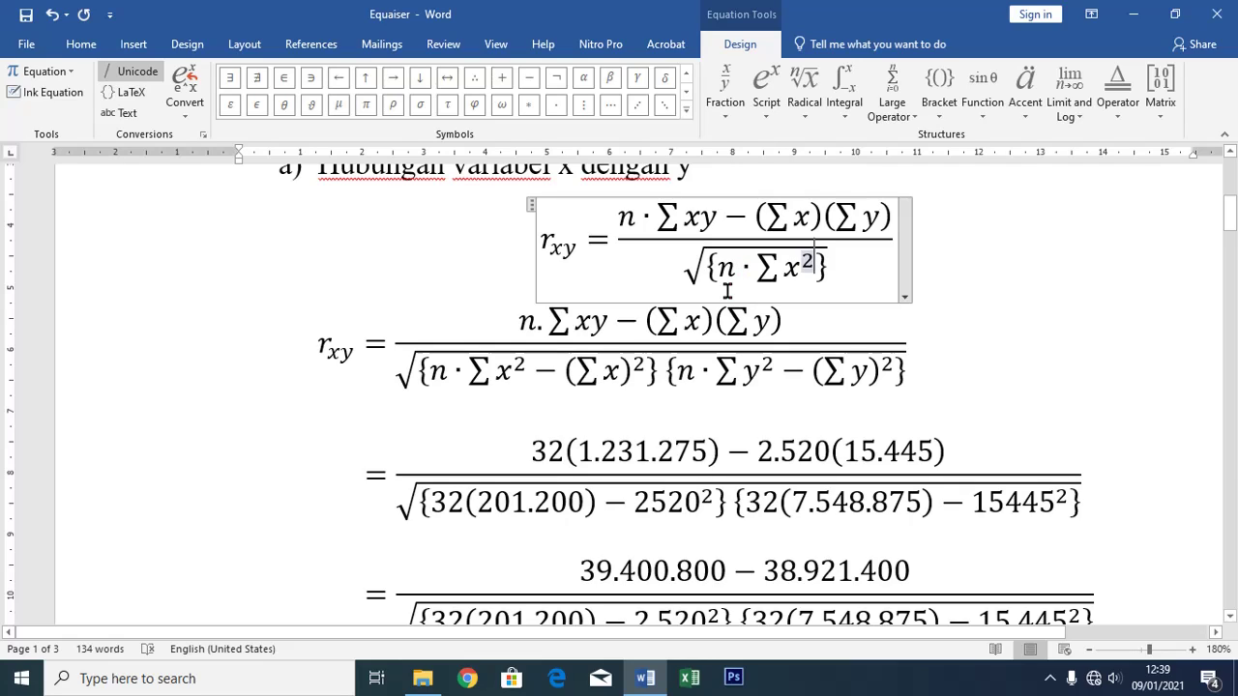
pyautogui.hotkey('shift', 'Left')
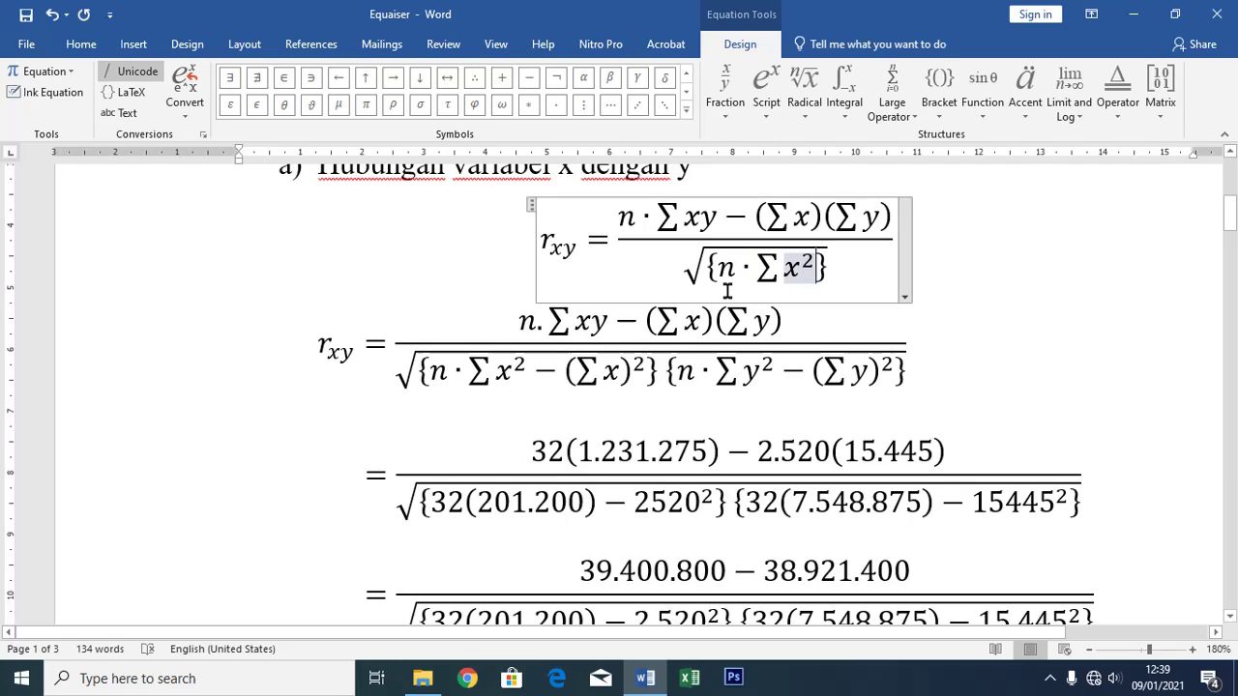
pyautogui.write('-')
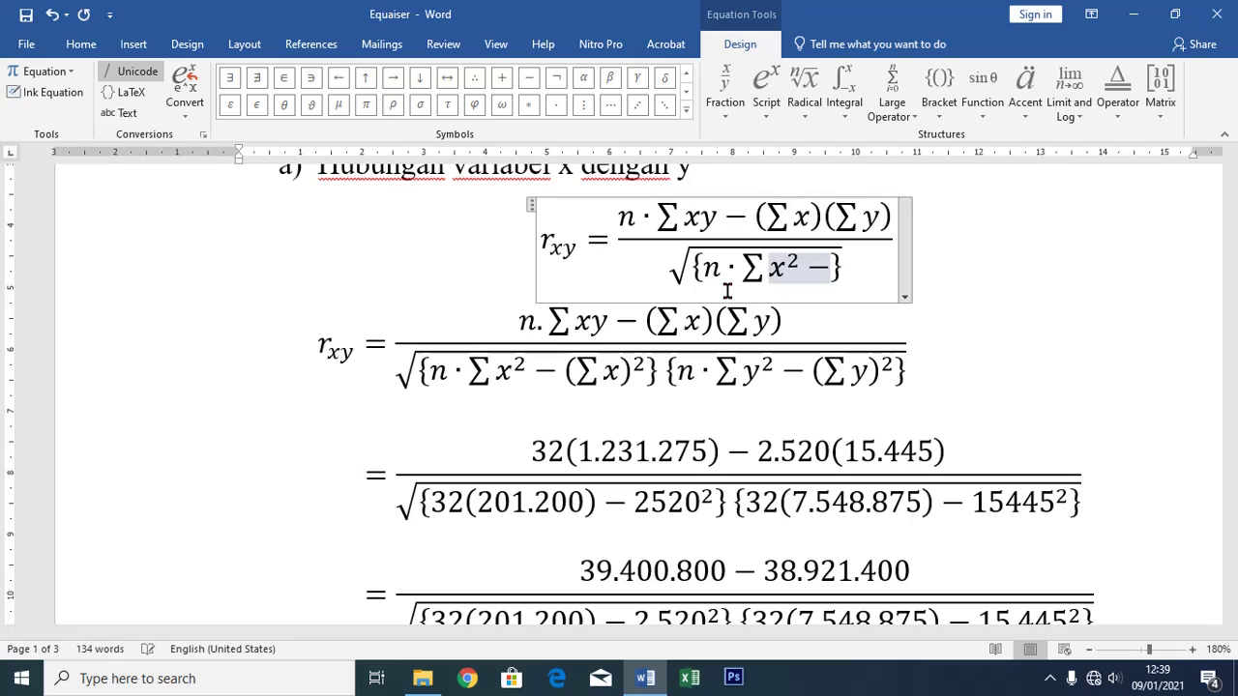
pyautogui.click(941, 85)
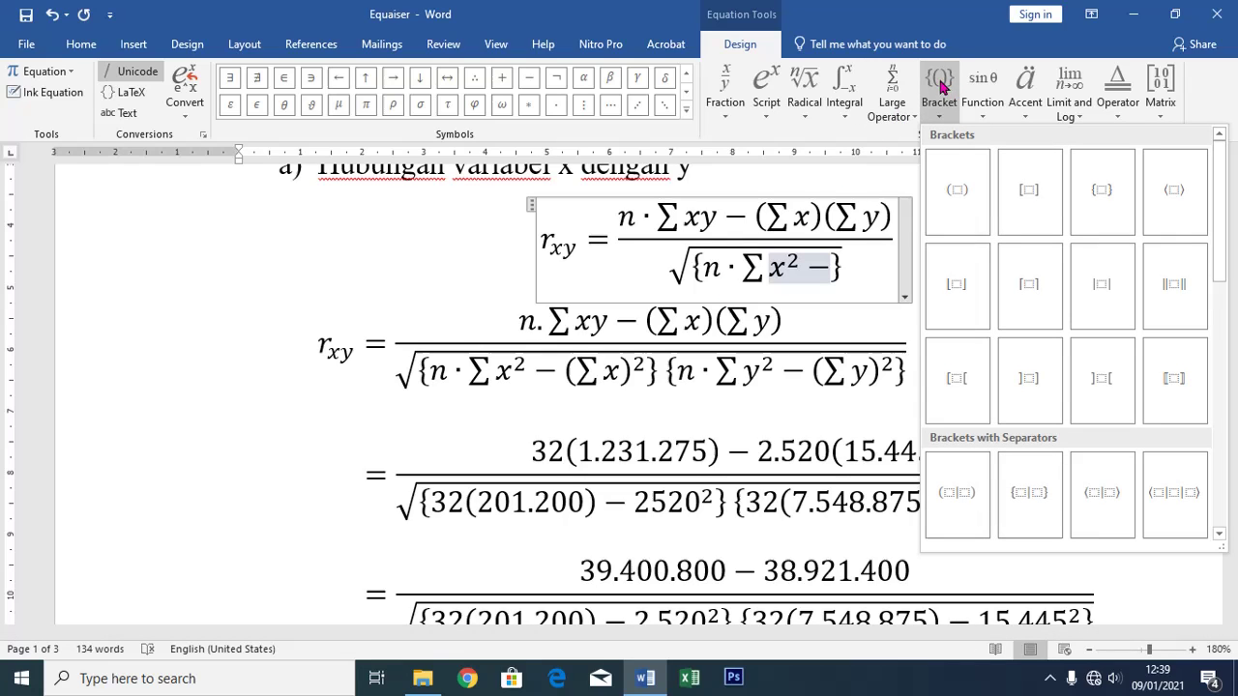
pyautogui.click(958, 191)
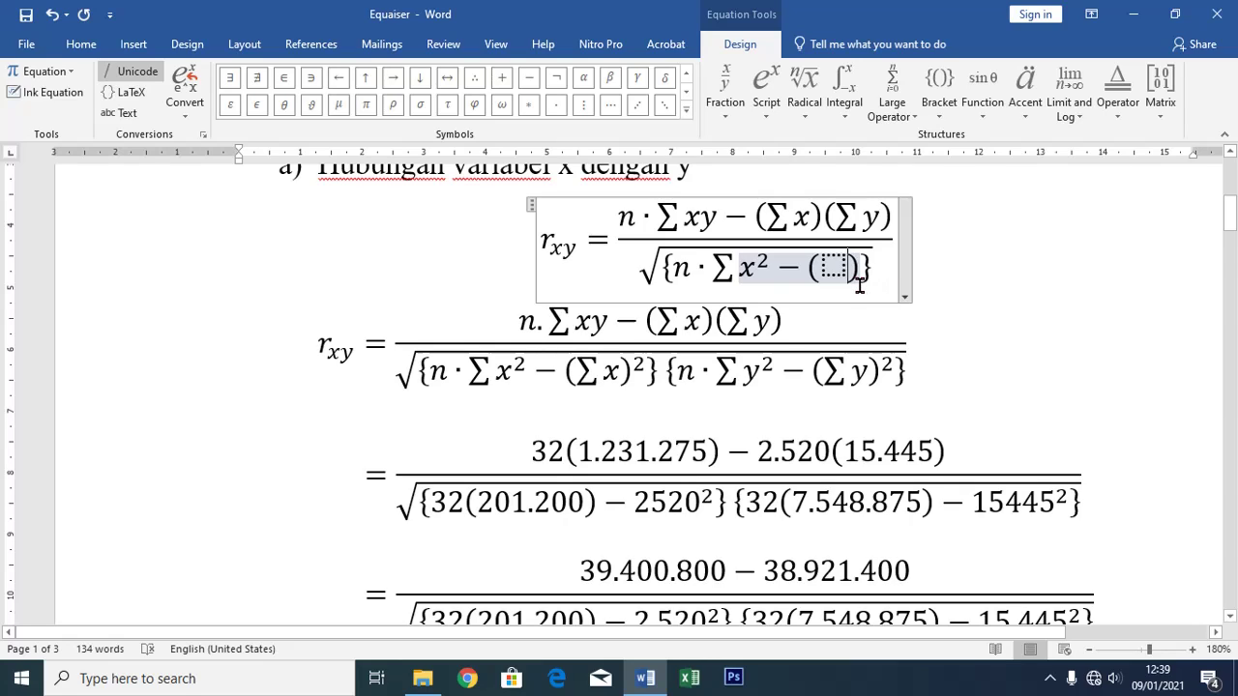
pyautogui.click(54, 24)
pyautogui.click(54, 17)
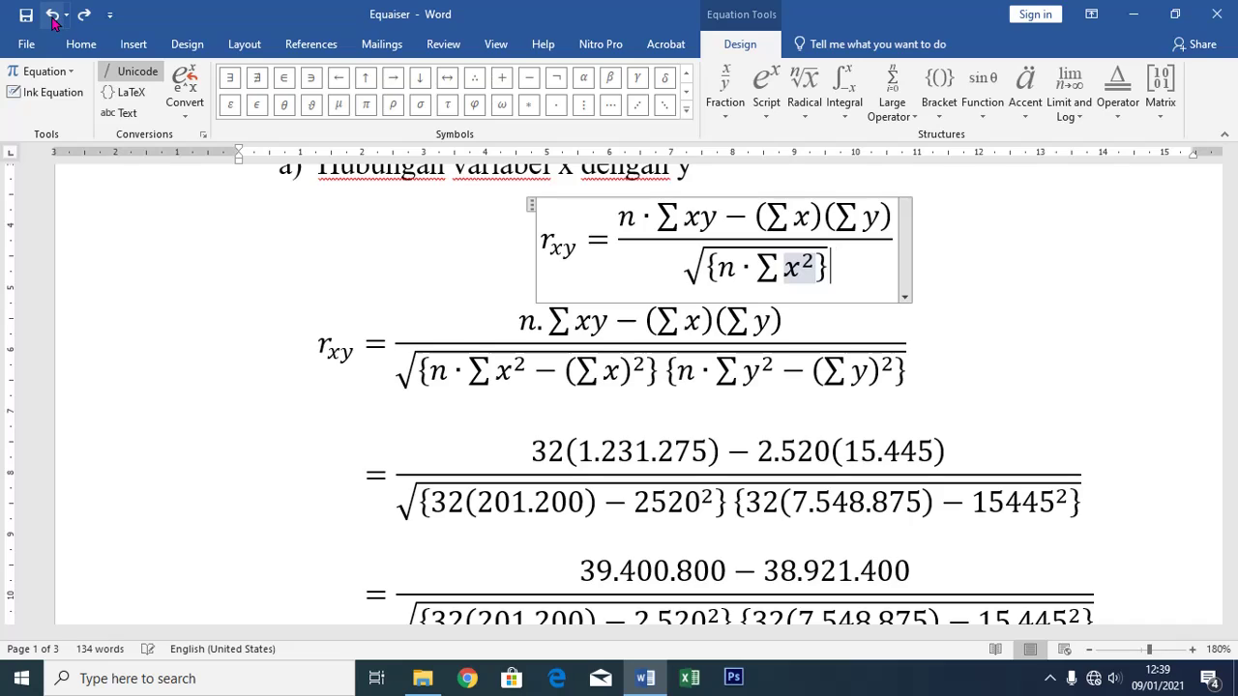
pyautogui.click(54, 17)
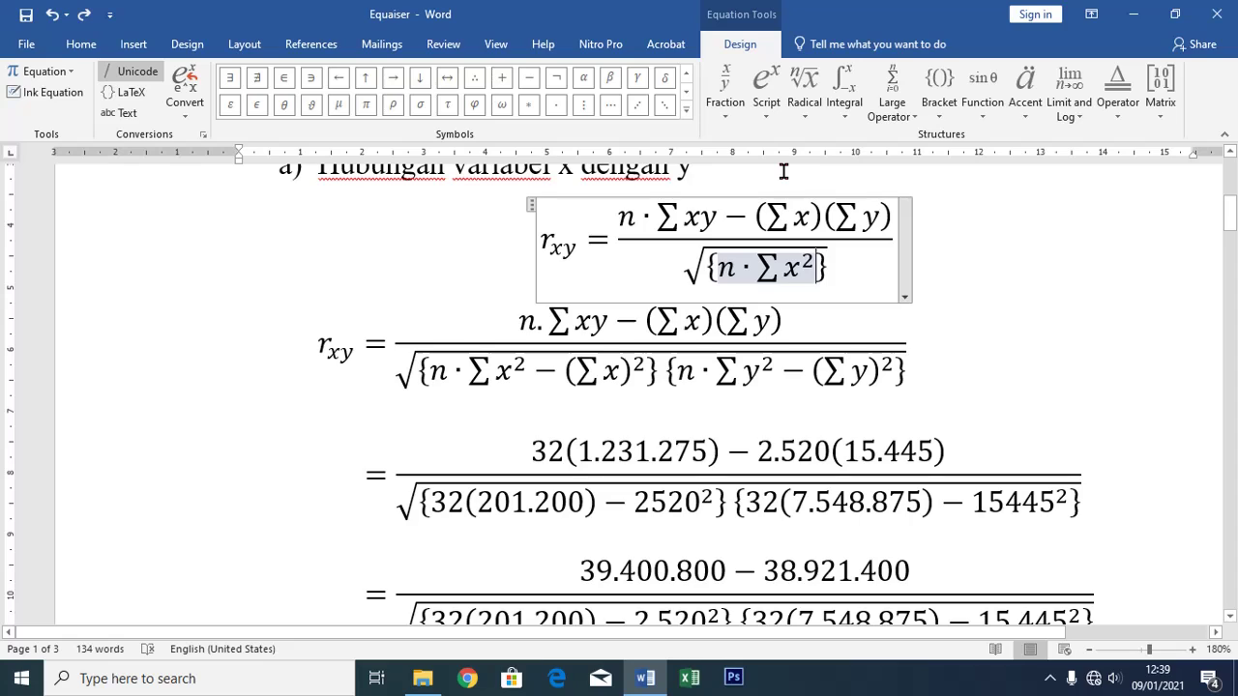
# - Continue inside the curly braces with a minus sign and a superscript structure that has an empty base and exponent 2
pyautogui.write('-')
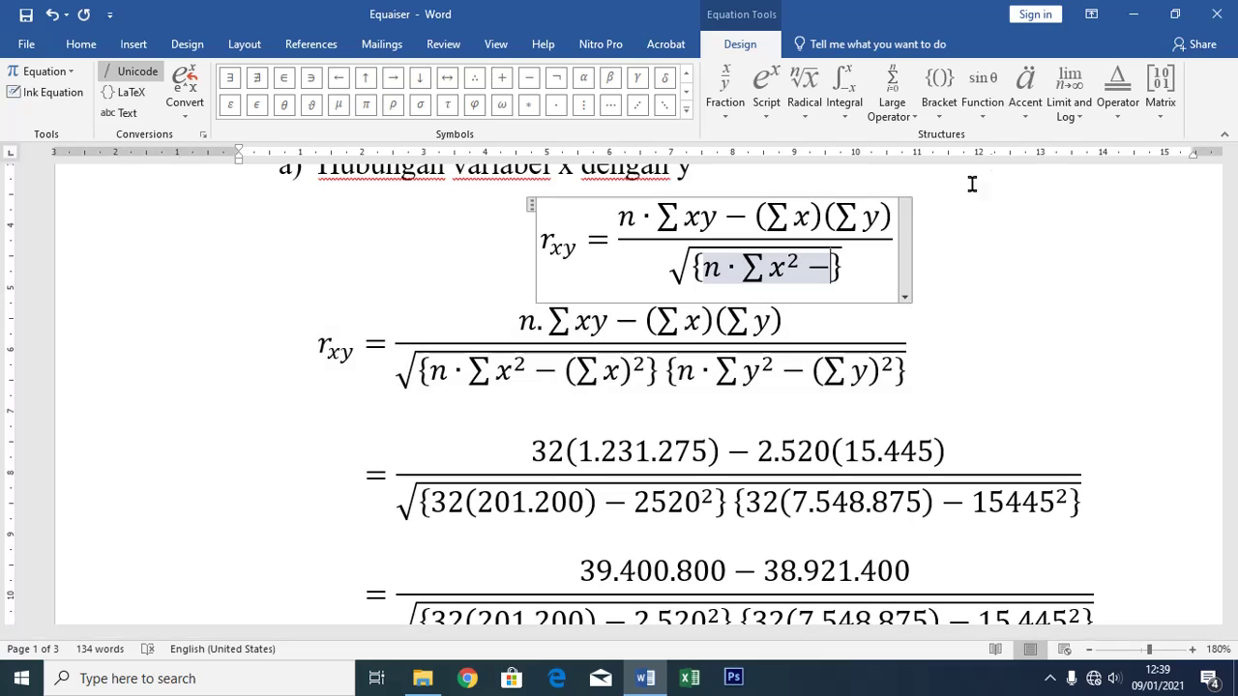
pyautogui.click(942, 85)
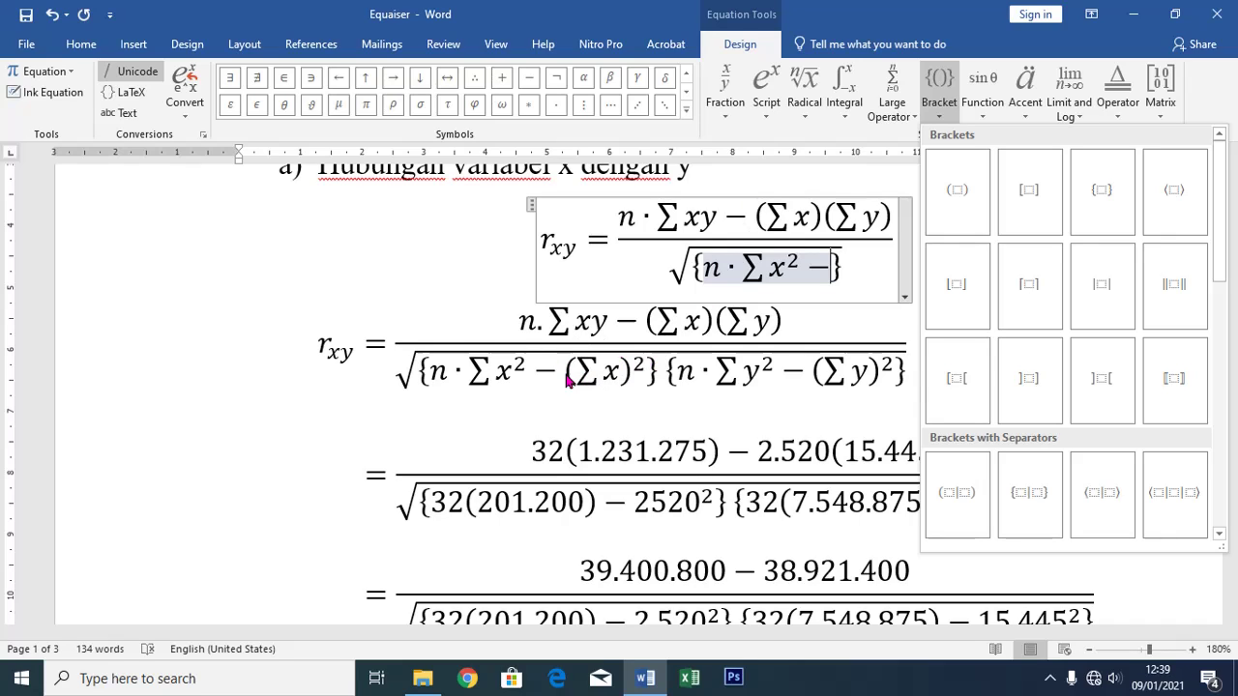
pyautogui.click(764, 85)
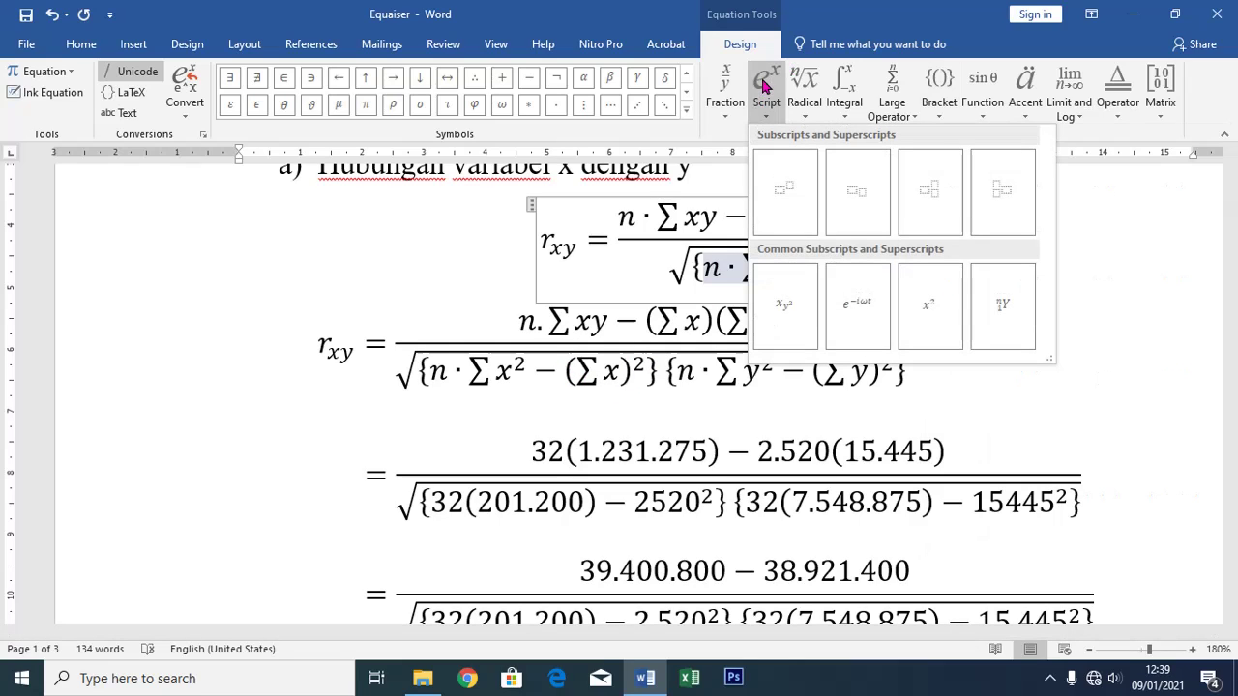
pyautogui.click(779, 189)
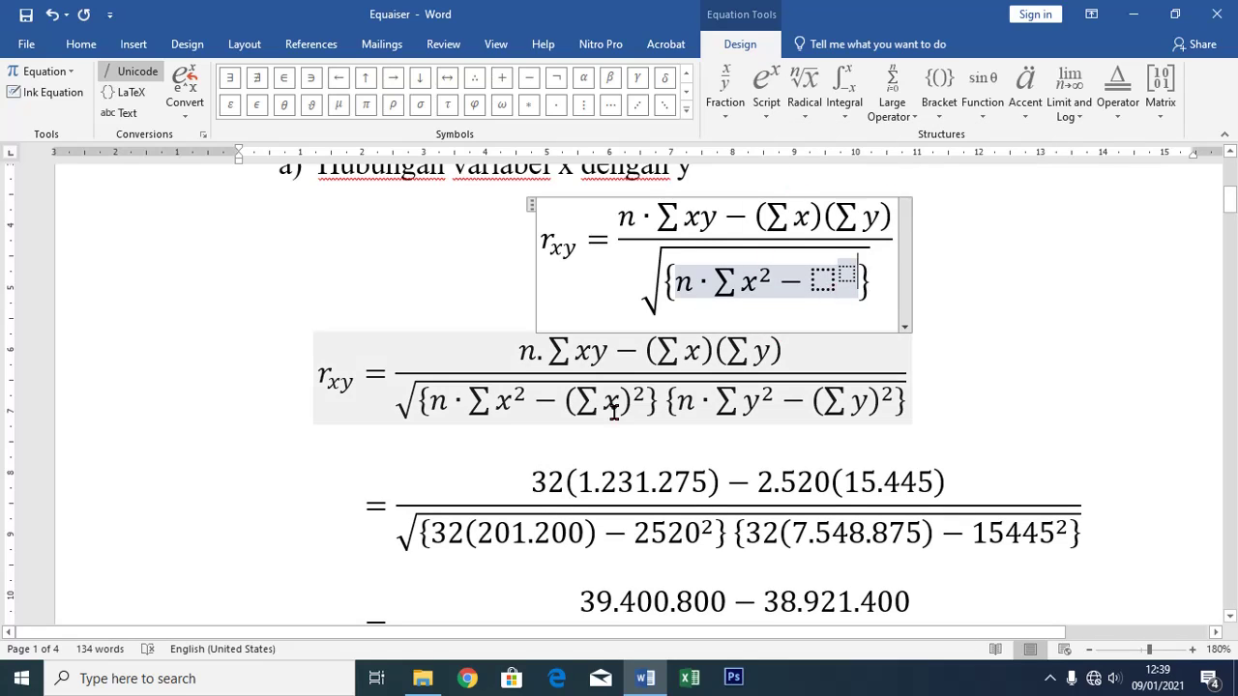
pyautogui.click(845, 278)
pyautogui.click(847, 280)
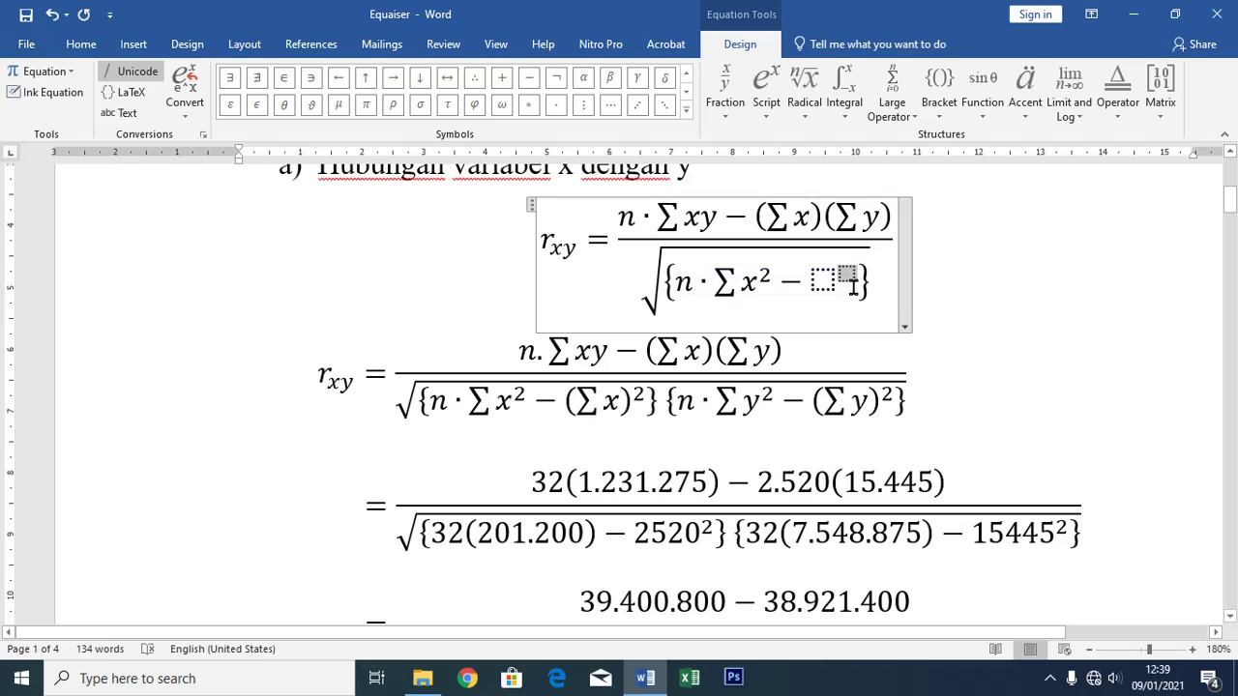
pyautogui.write('2')
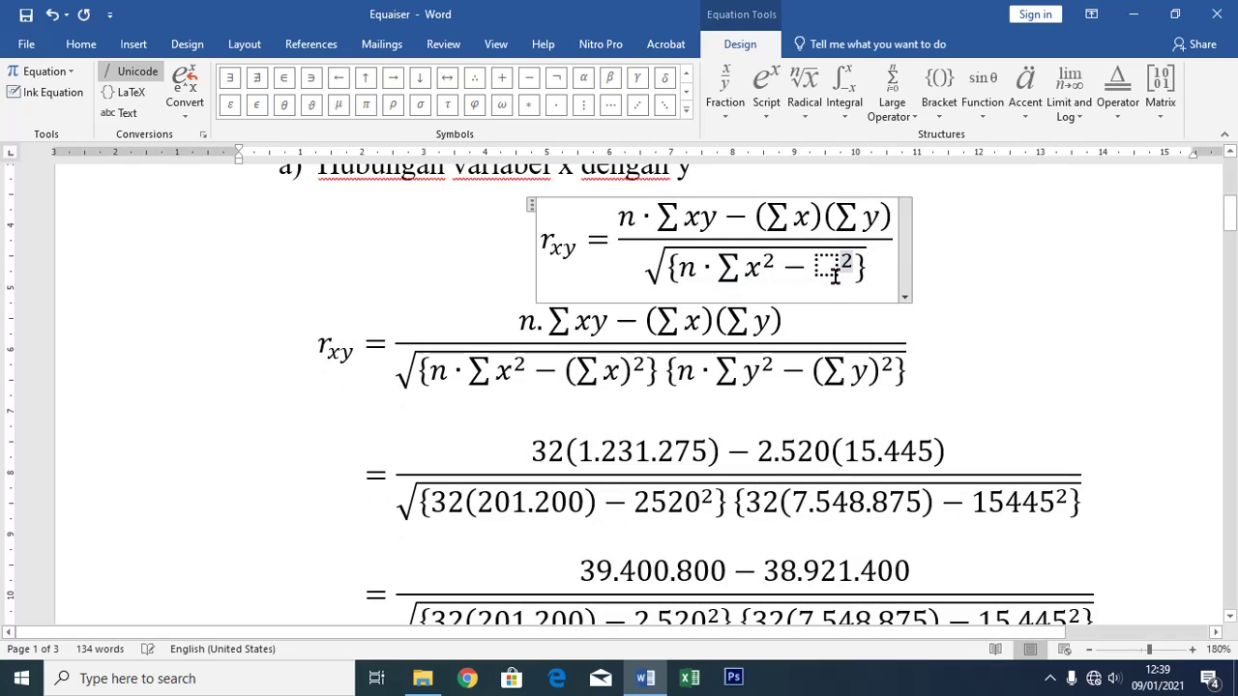
# - Fill the empty base of the squared term with a pair of parentheses
pyautogui.click(827, 272)
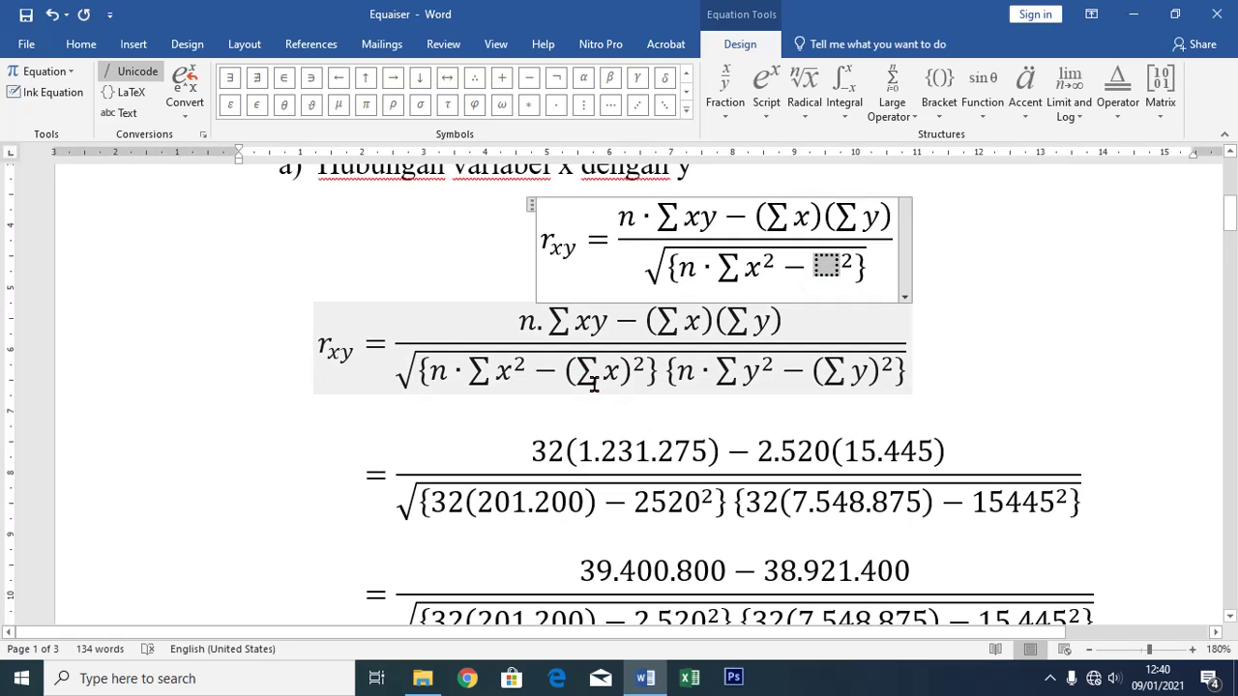
pyautogui.click(939, 87)
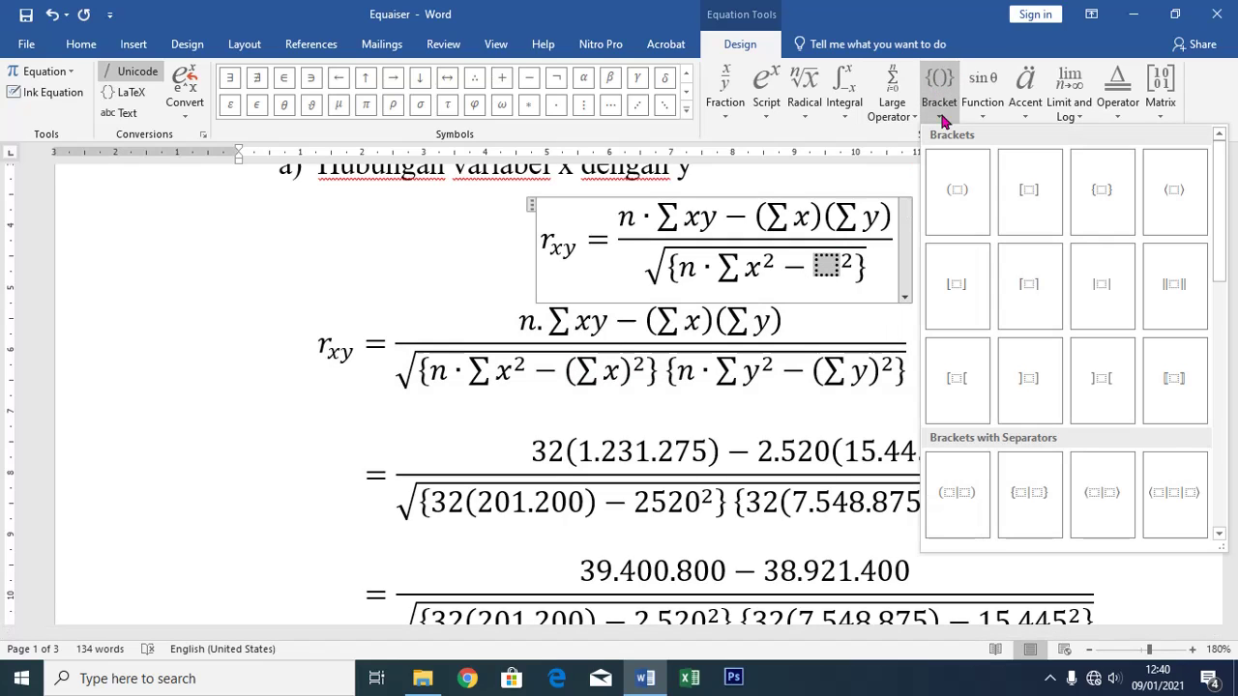
pyautogui.click(957, 190)
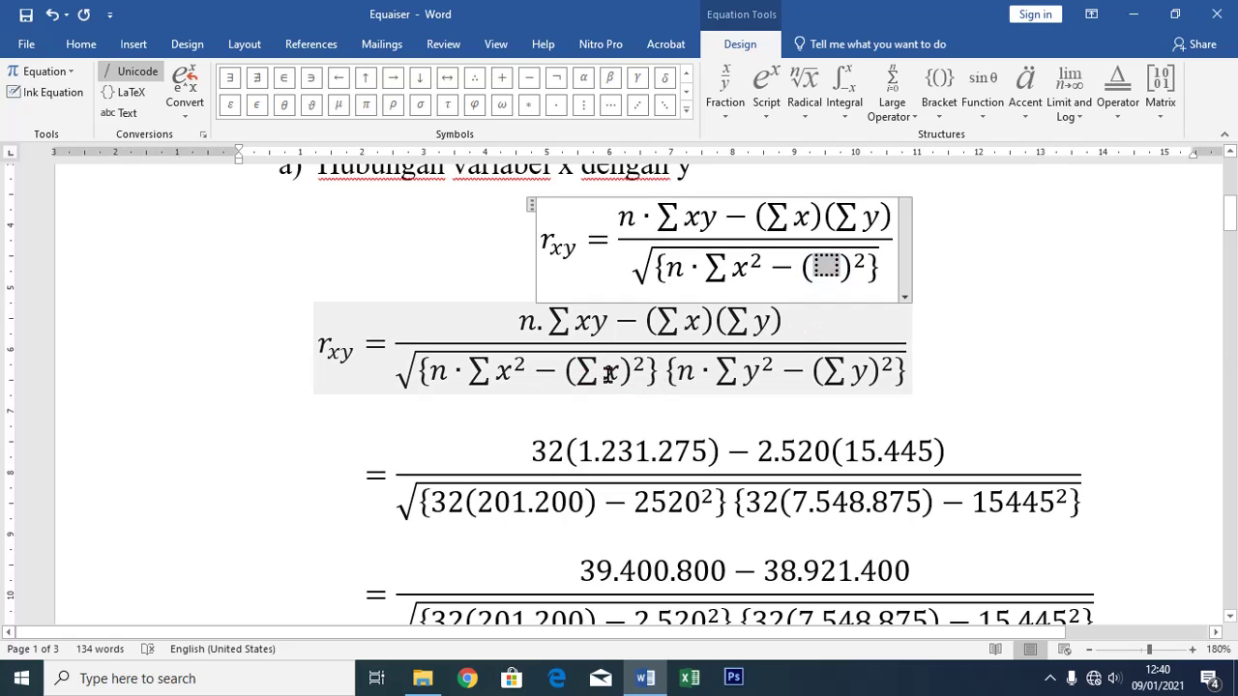
# - Fill the parentheses of the squared term with a summation without limits, followed by x
pyautogui.click(893, 107)
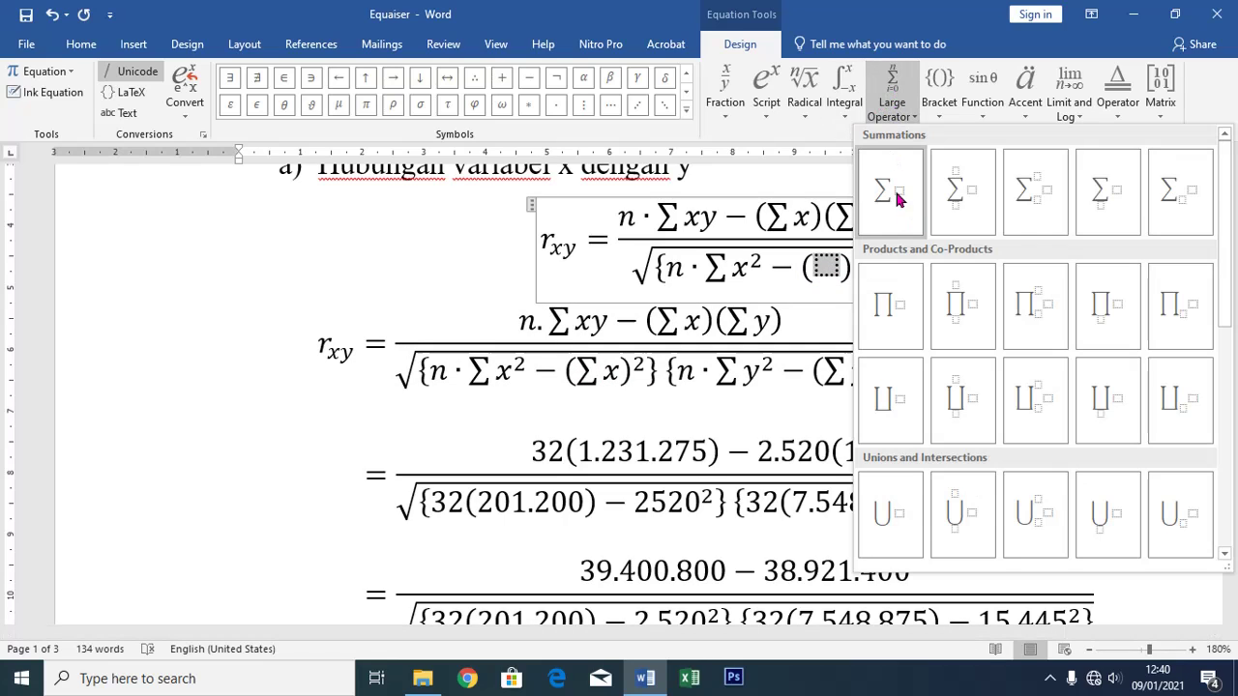
pyautogui.click(890, 193)
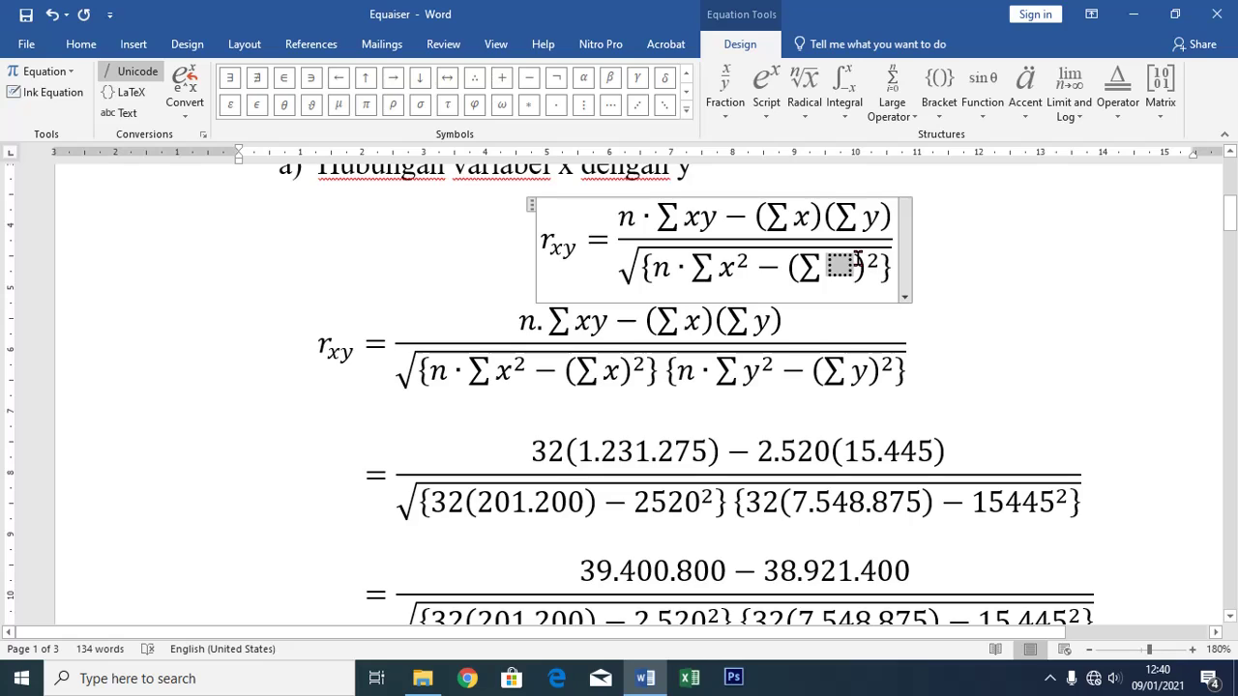
pyautogui.write('x')
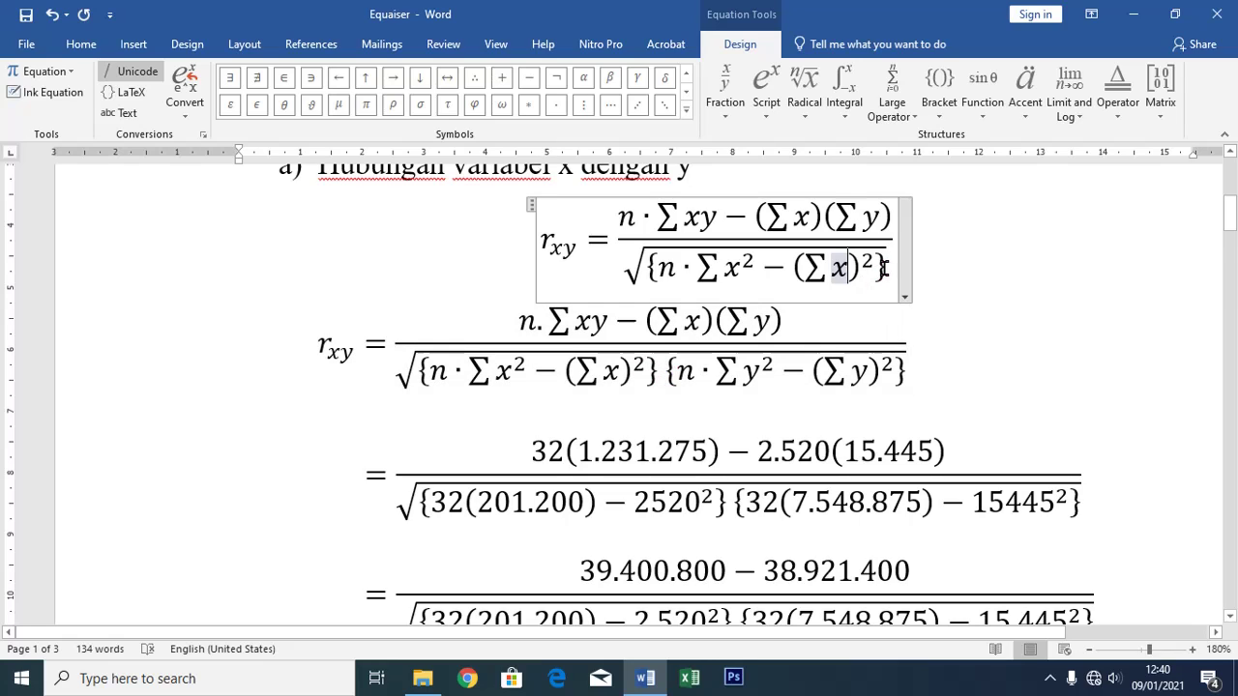
# - Add a second pair of curly braces after the first braced group under the square root
pyautogui.click(882, 268)
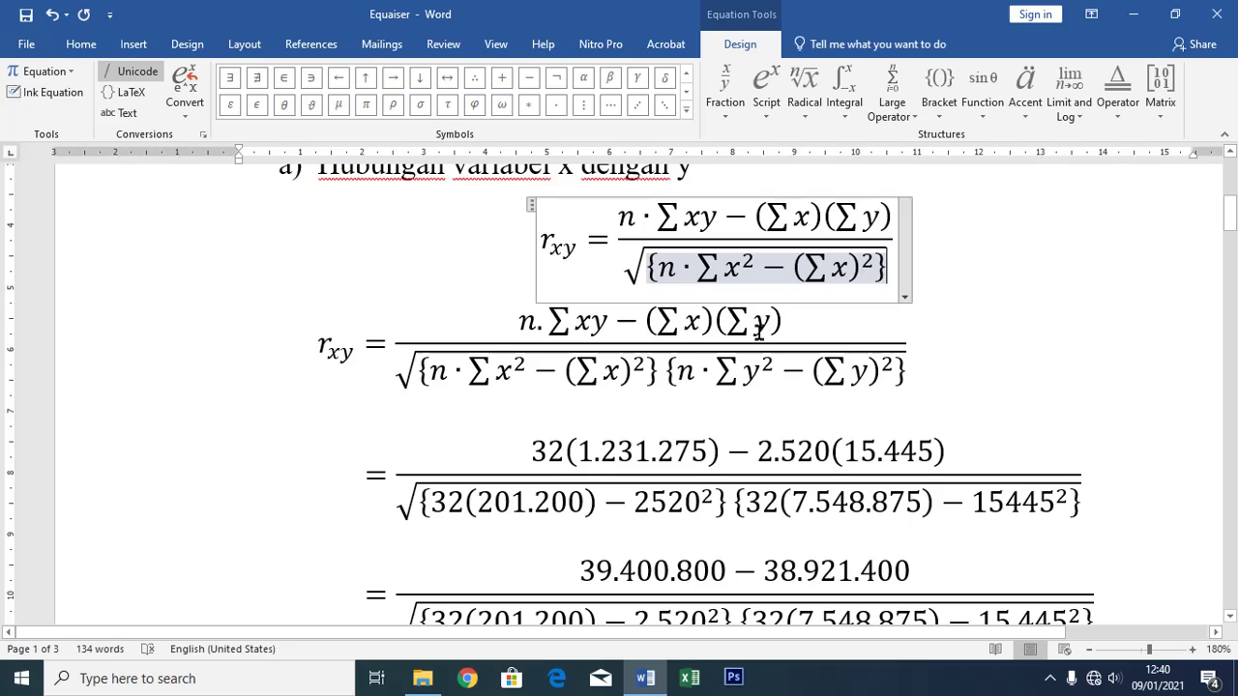
pyautogui.hotkey('shift', 'Right')
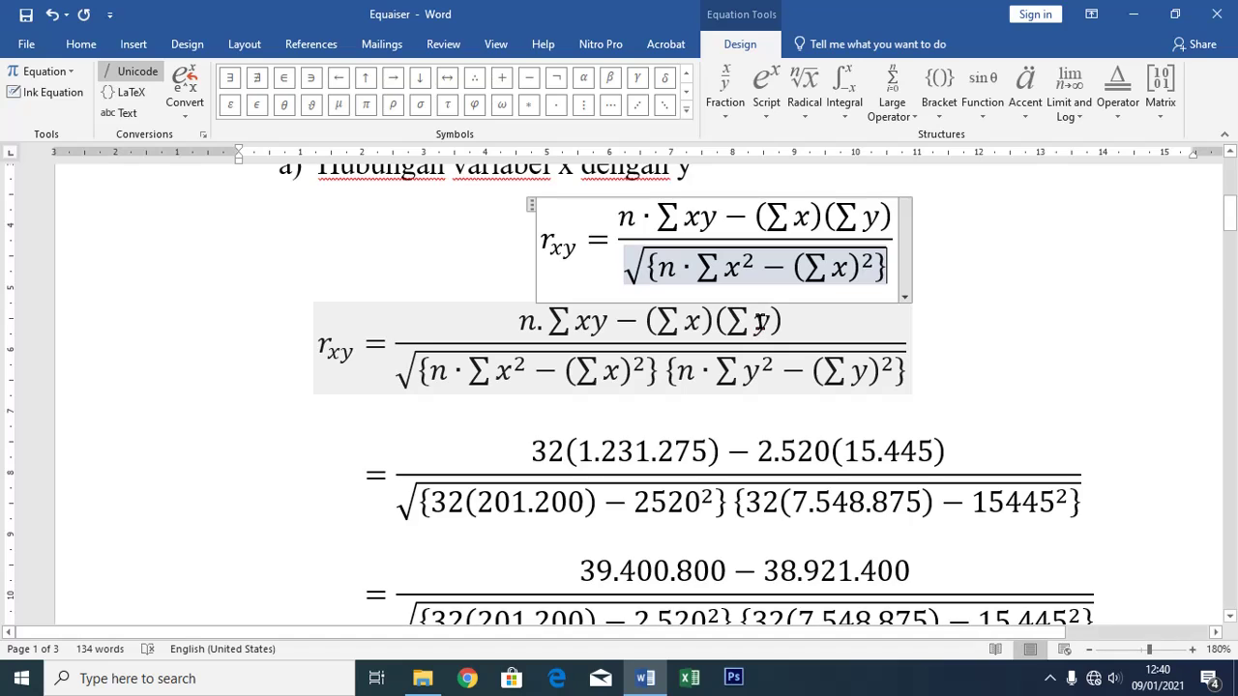
pyautogui.hotkey('shift', 'Left')
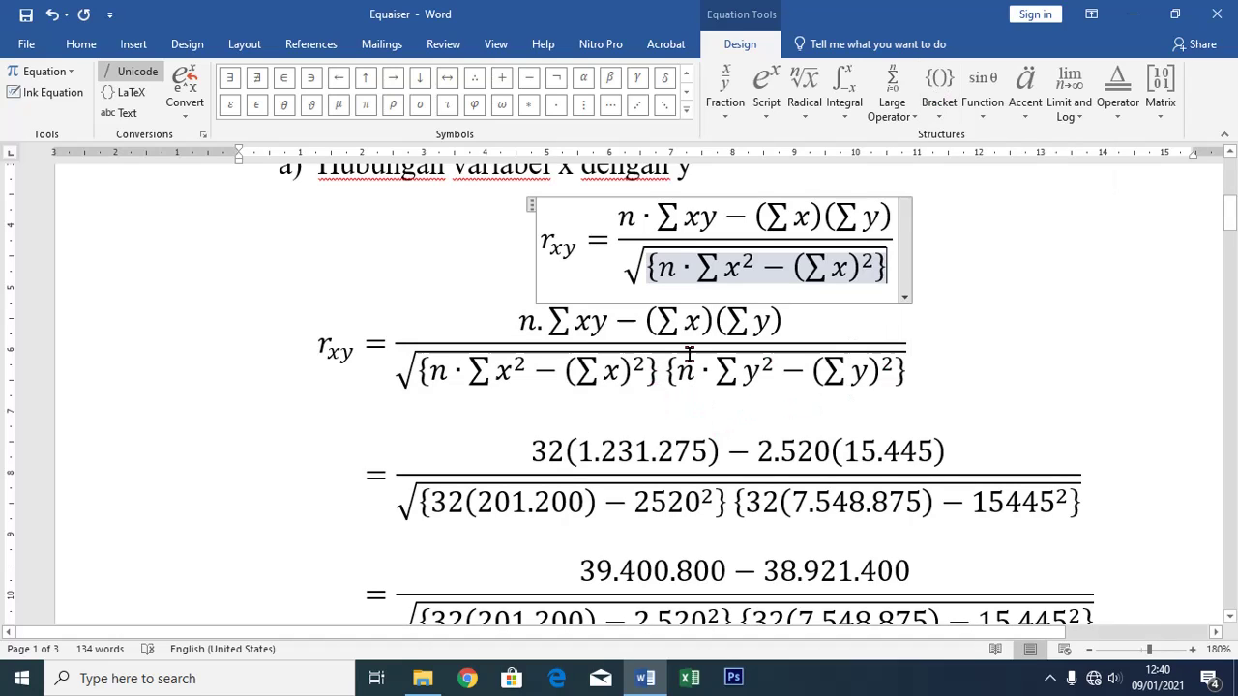
pyautogui.click(943, 82)
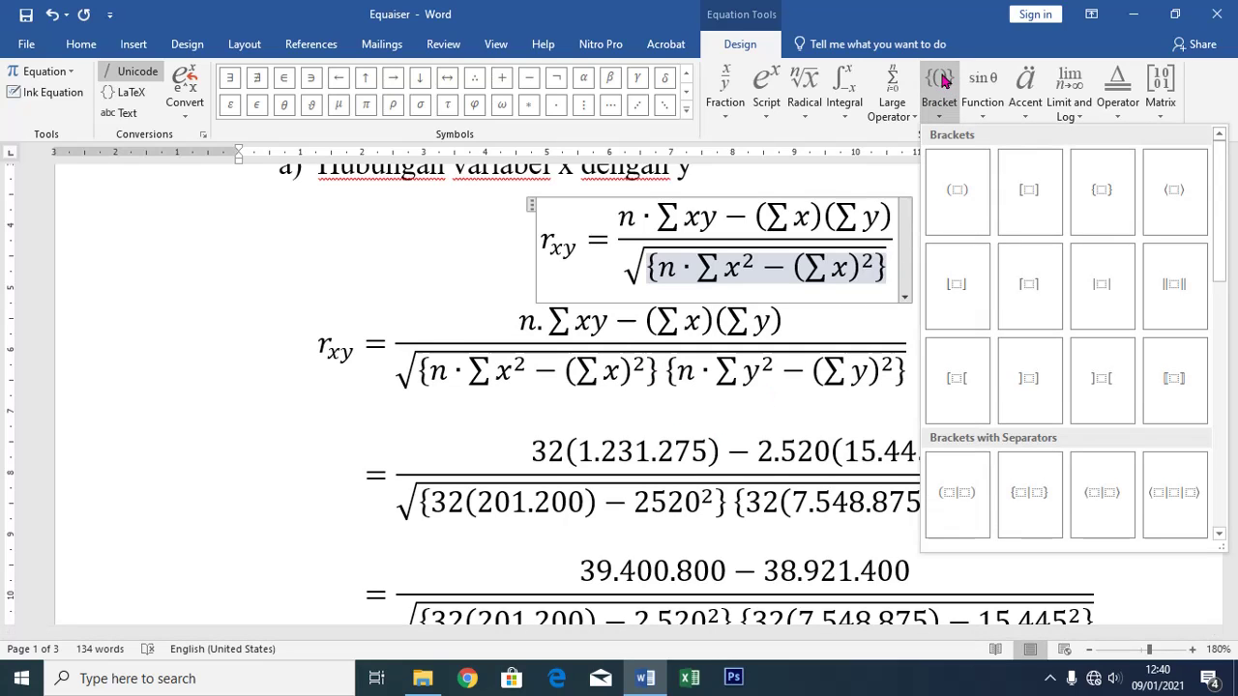
pyautogui.click(1086, 191)
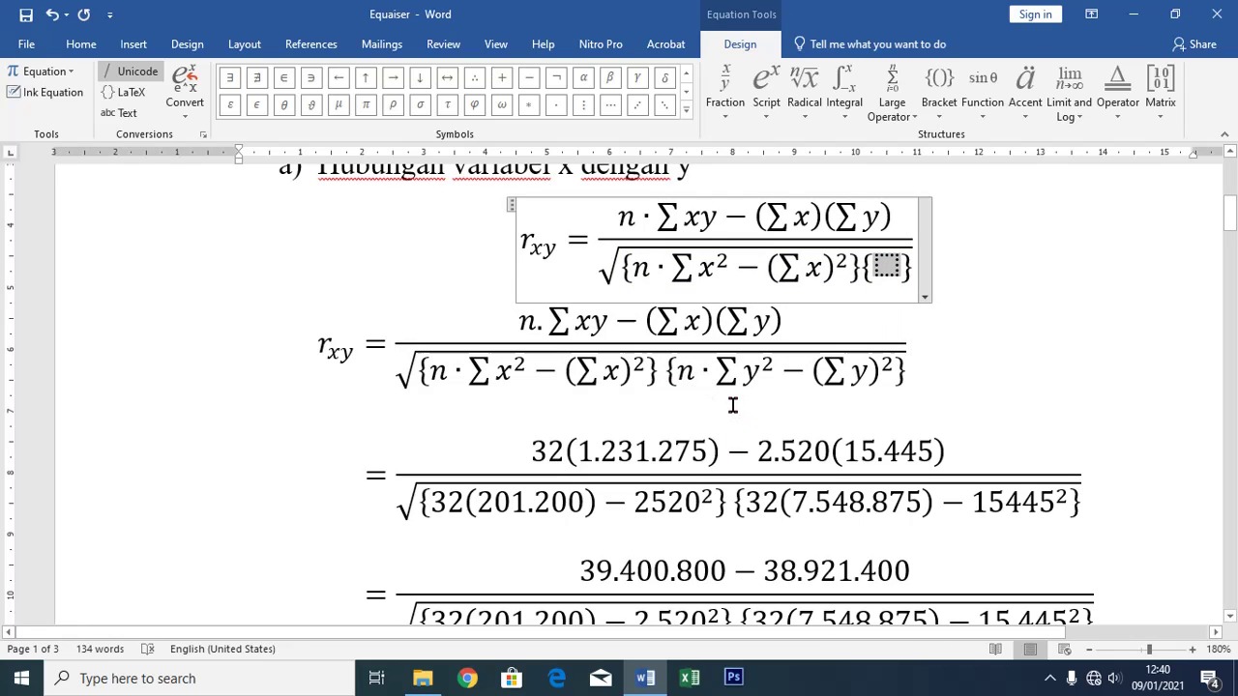
# - Fill the second pair of curly braces with n, a centred dot and a summation without limits
pyautogui.write('n')
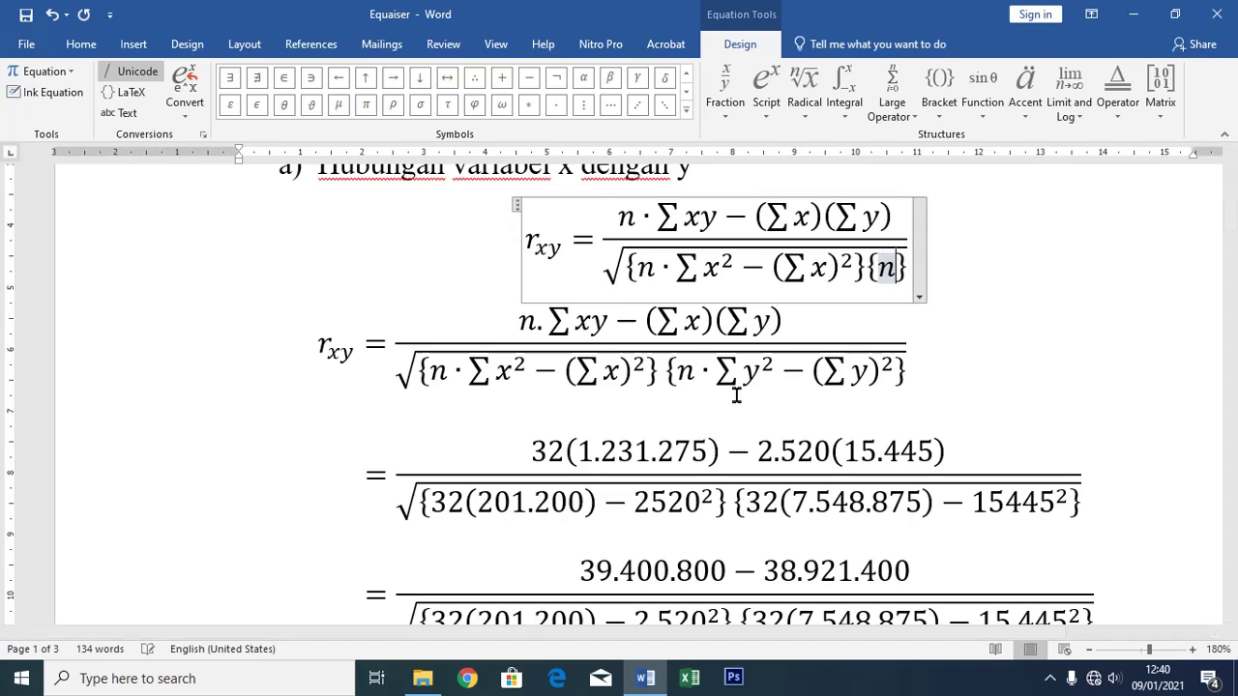
pyautogui.click(557, 104)
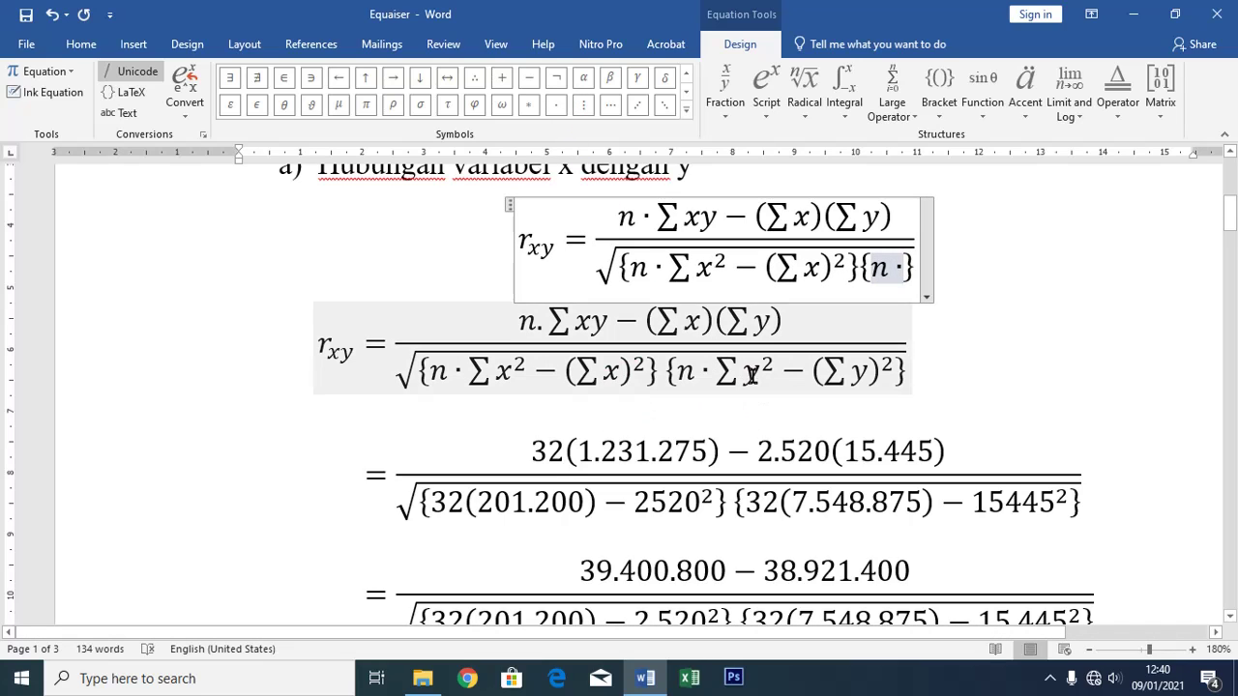
pyautogui.click(892, 92)
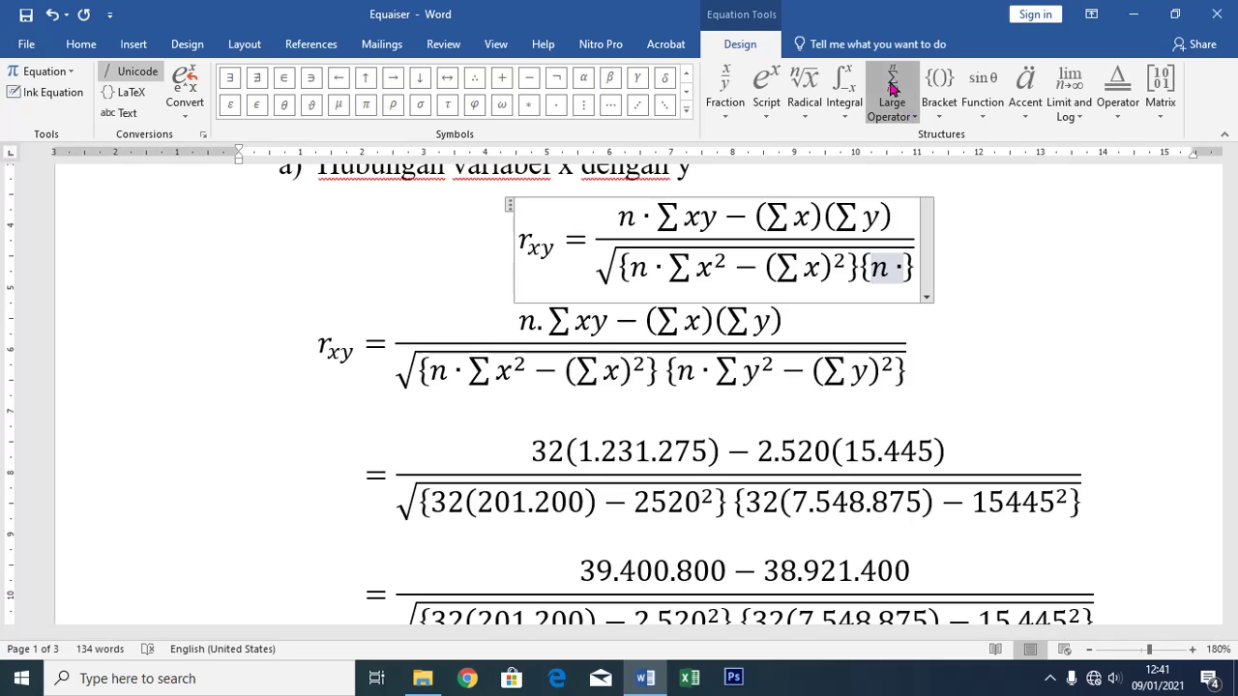
pyautogui.click(890, 192)
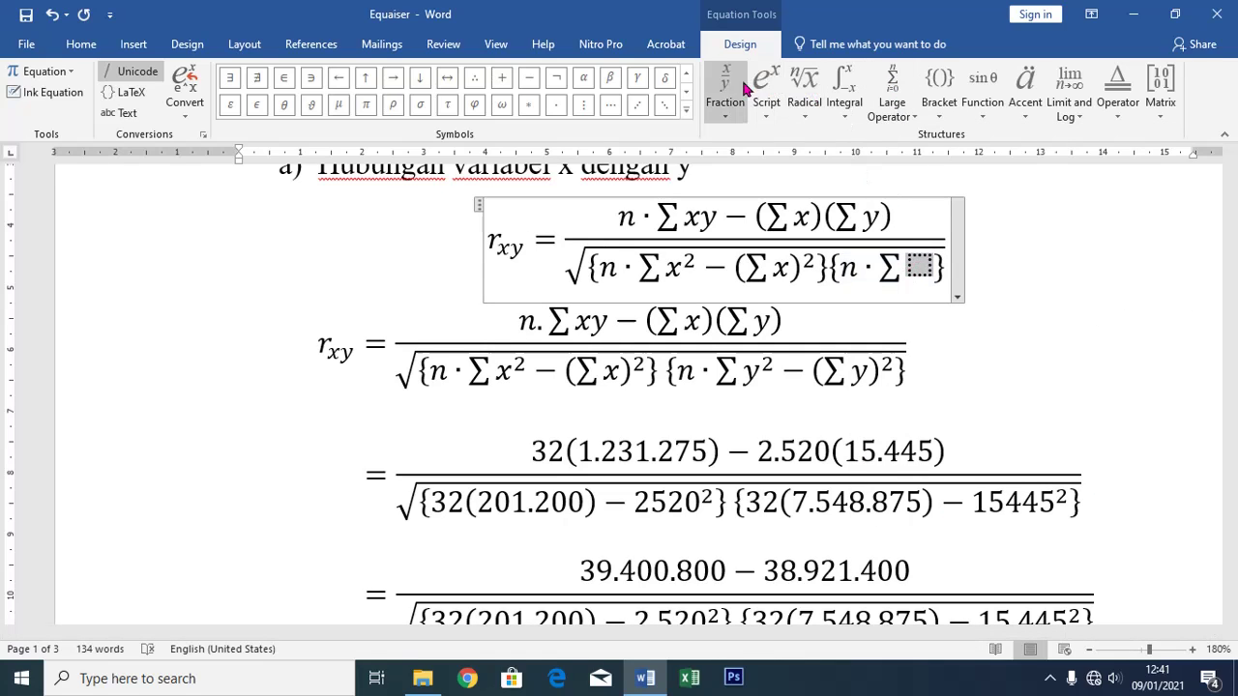
# - Fill the summation in the second curly braces with a superscript structure reading y squared
pyautogui.click(773, 90)
pyautogui.click(791, 189)
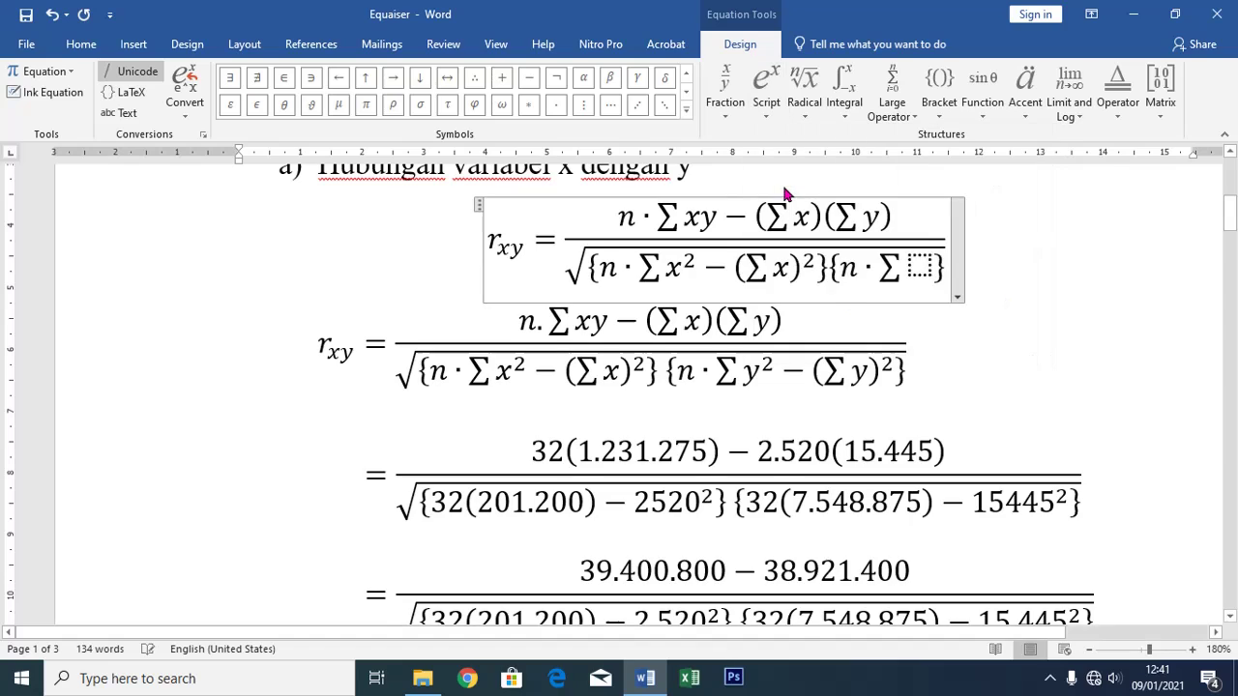
pyautogui.click(934, 277)
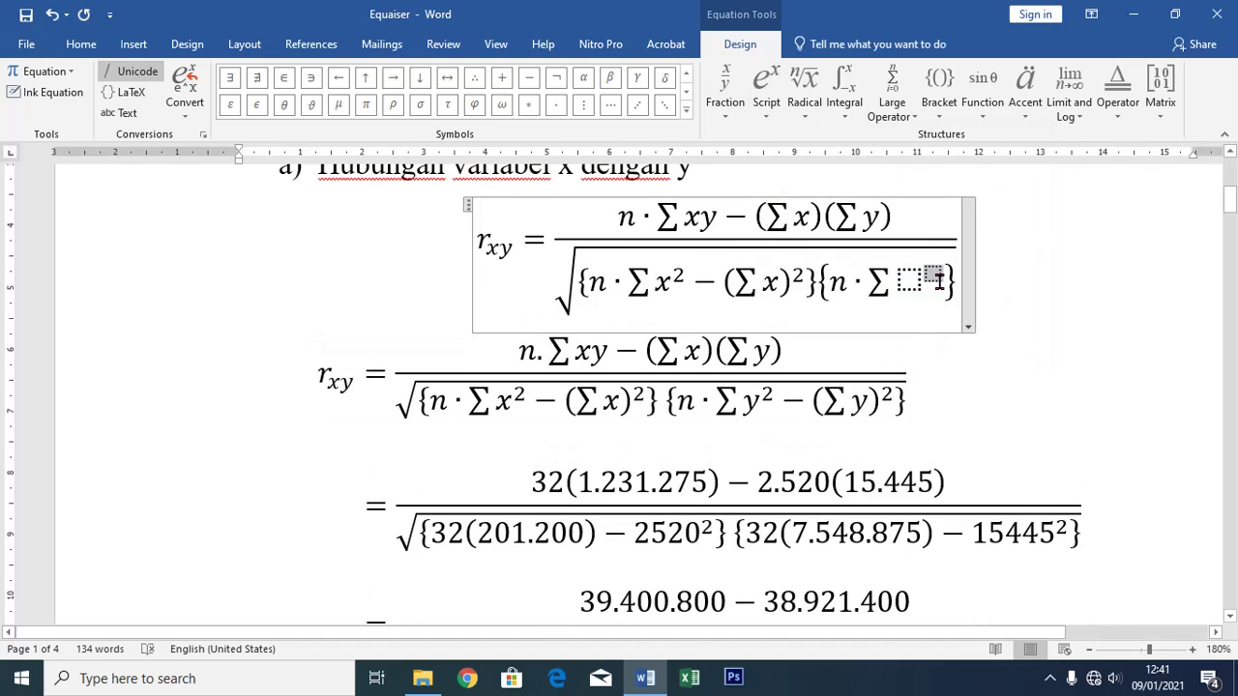
pyautogui.write('2')
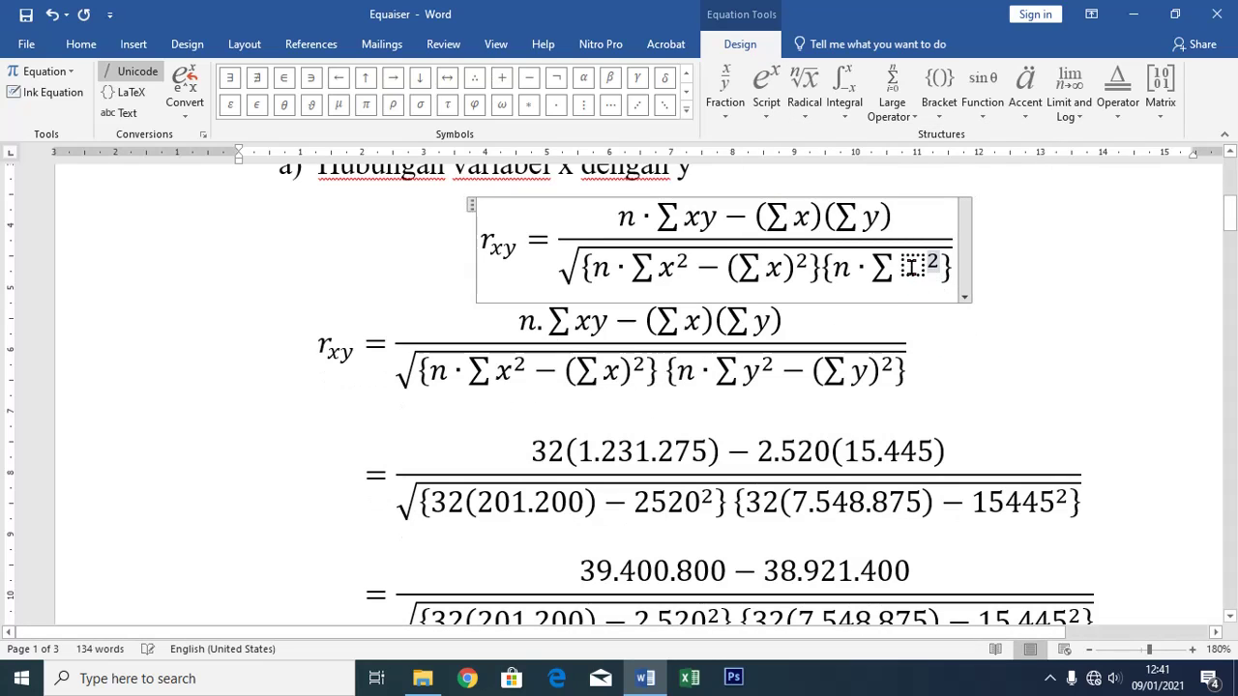
pyautogui.write('y')
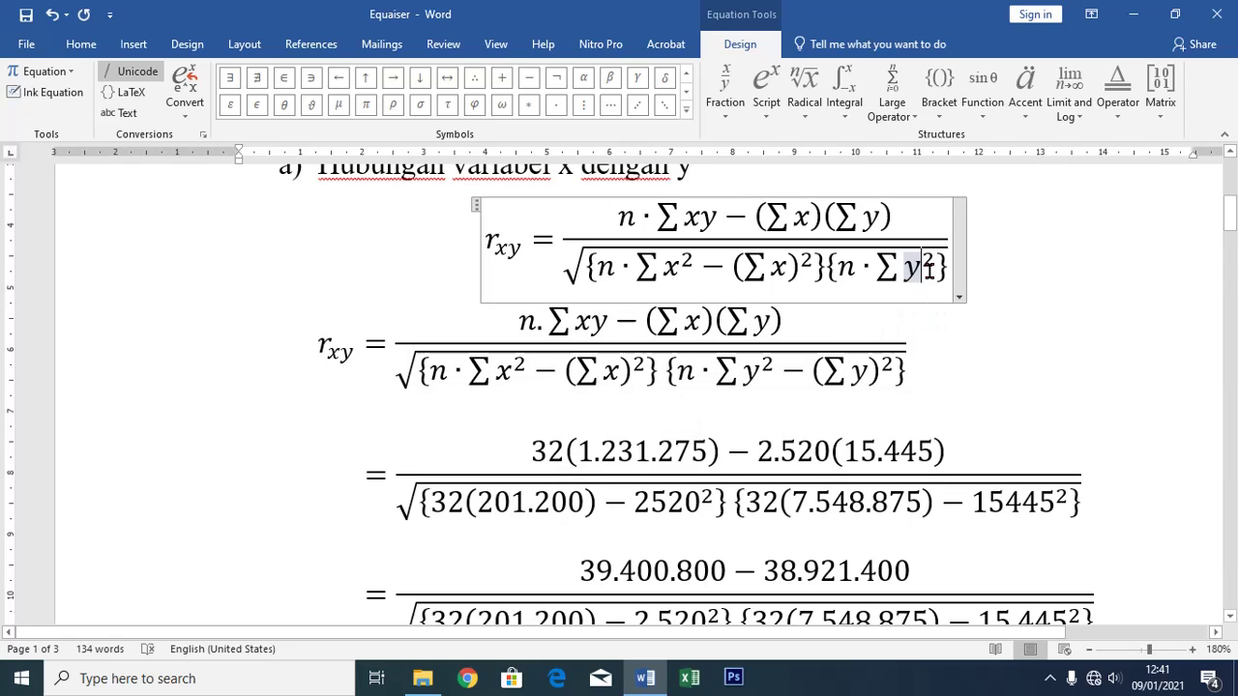
# - Continue inside the second curly braces with a minus sign and a superscript structure with an empty base and exponent 2
pyautogui.click(939, 269)
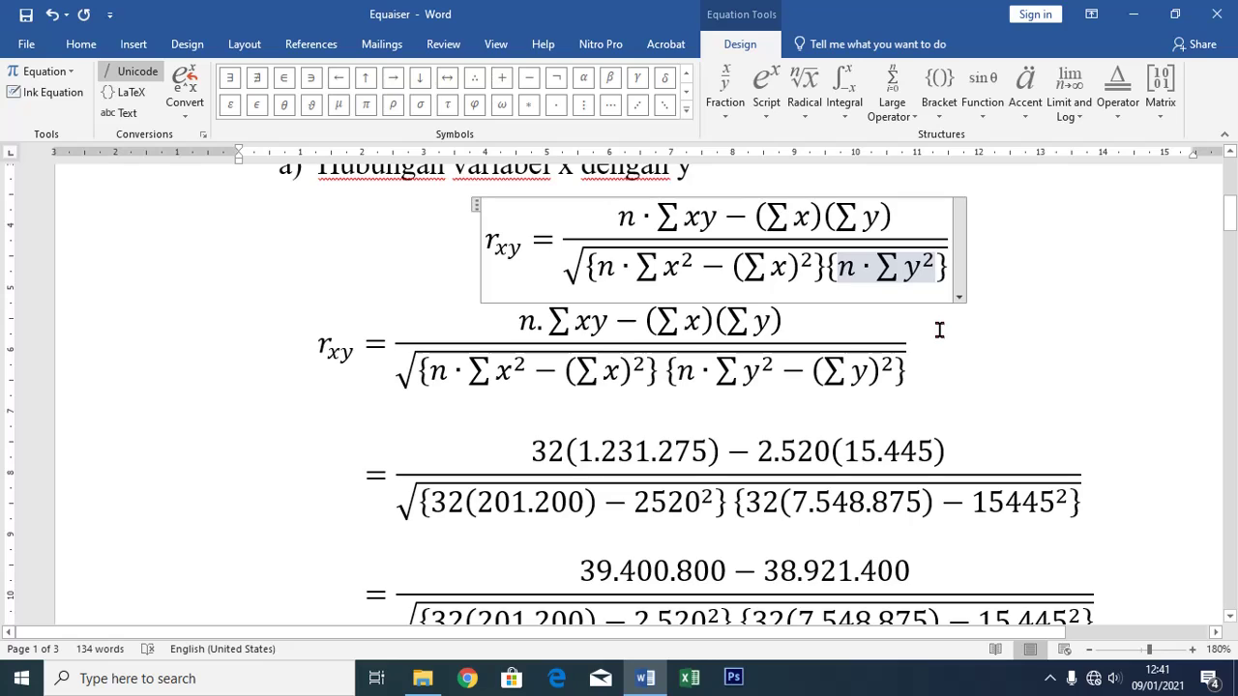
pyautogui.write('-')
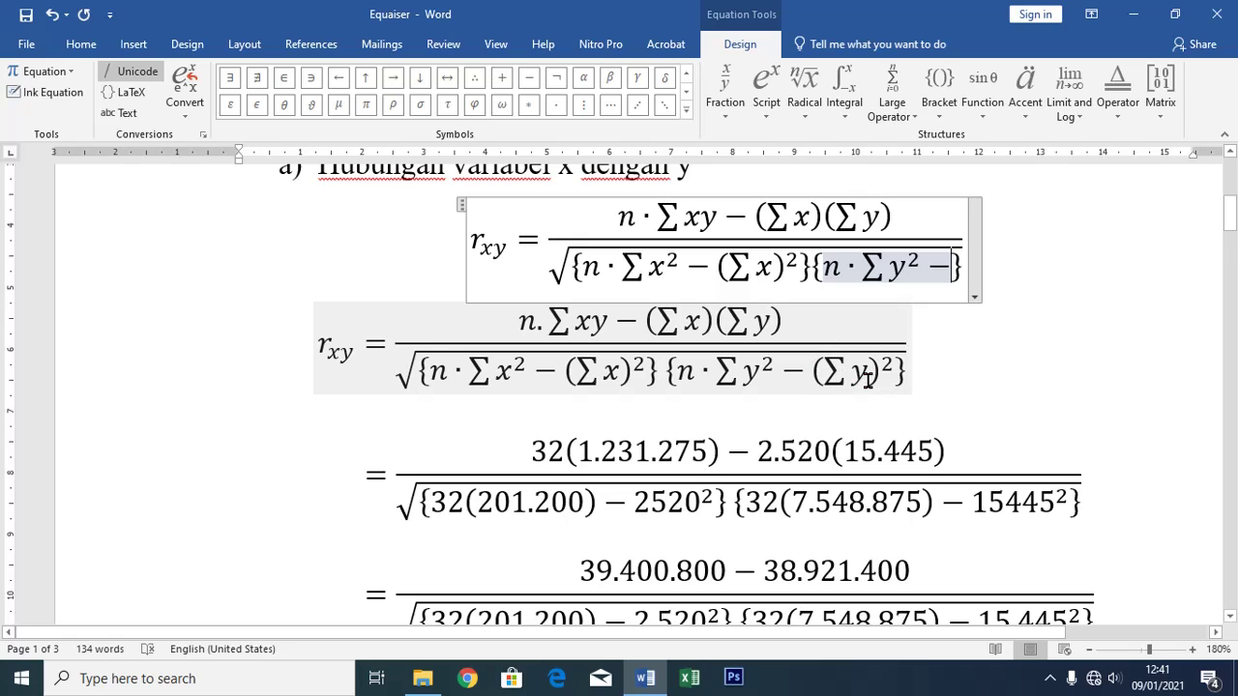
pyautogui.click(769, 96)
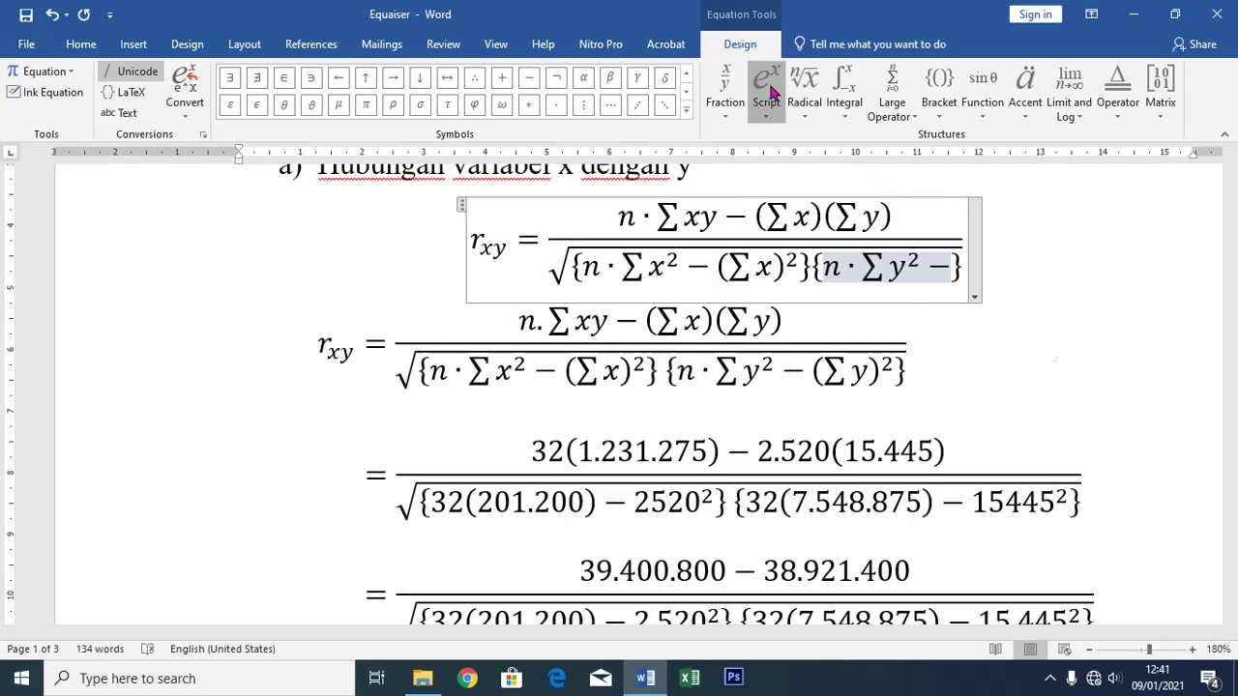
pyautogui.click(773, 187)
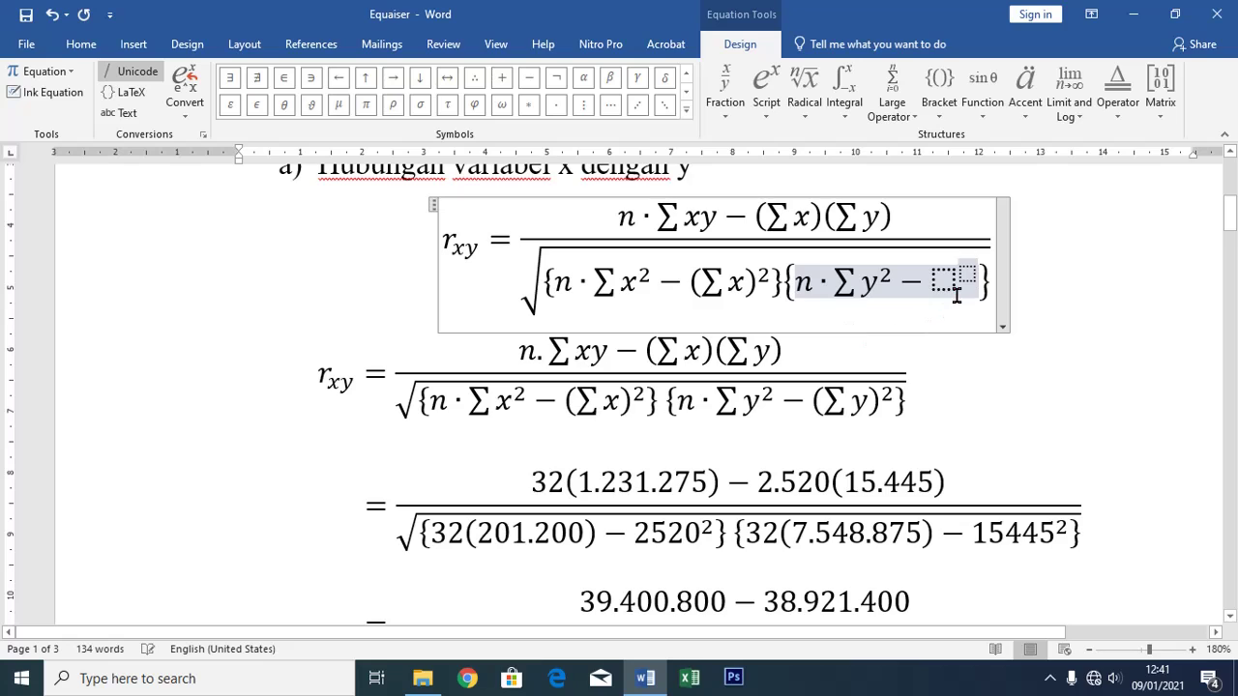
pyautogui.click(967, 275)
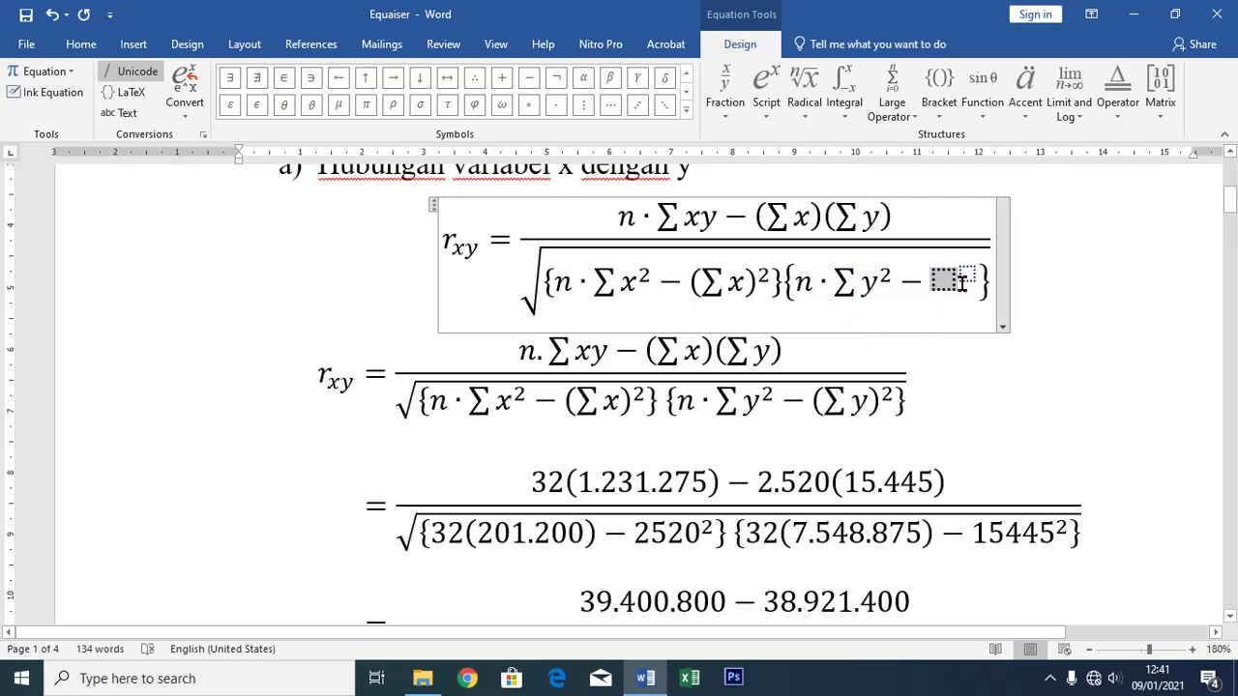
pyautogui.write('2')
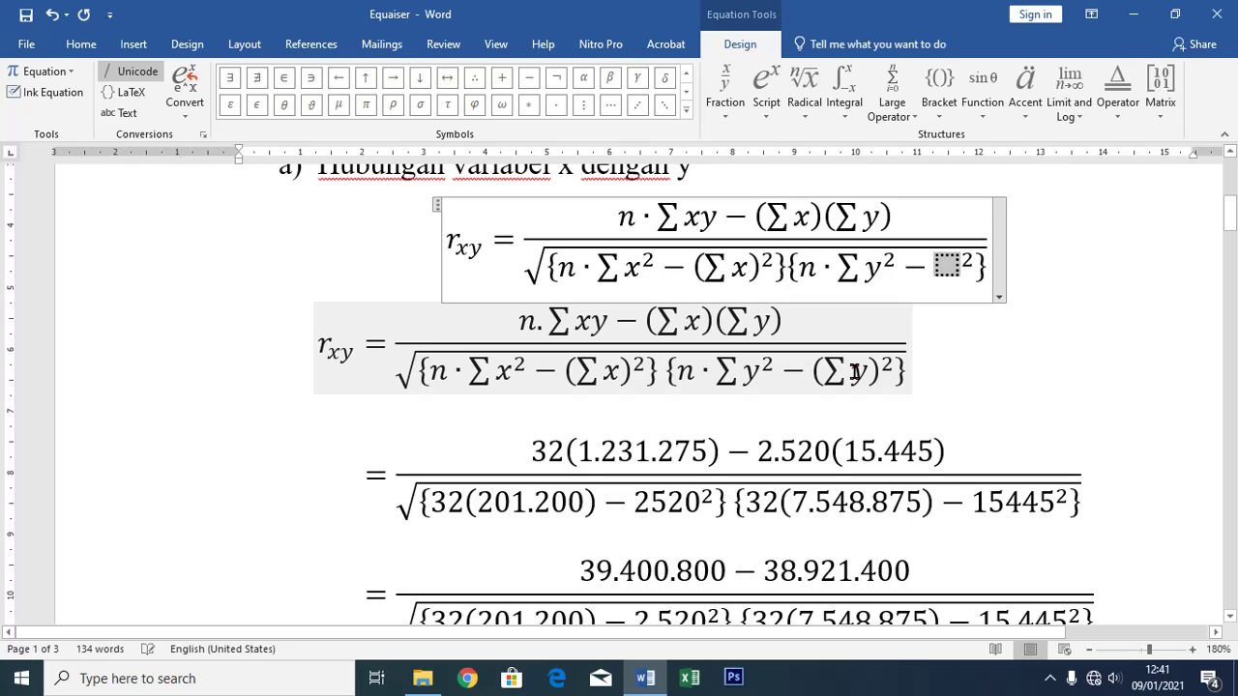
# - Fill the empty base of the last squared term with parentheses containing a summation without limits of y
pyautogui.click(940, 96)
pyautogui.click(957, 190)
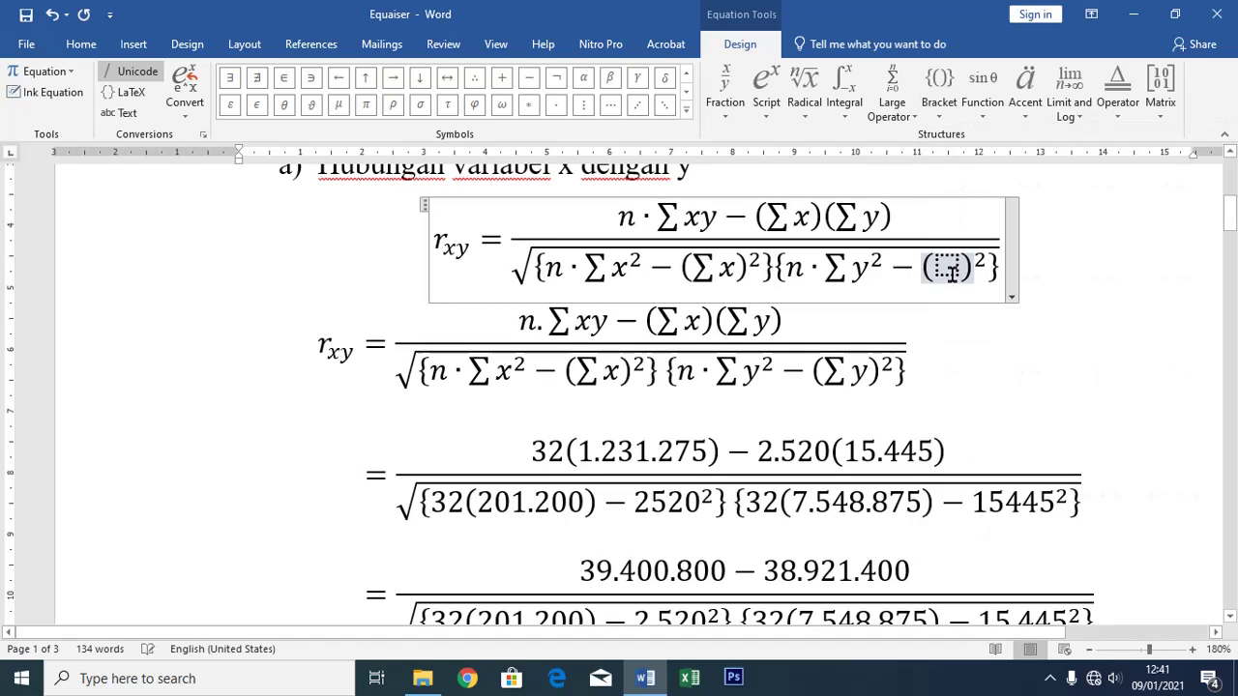
pyautogui.click(951, 270)
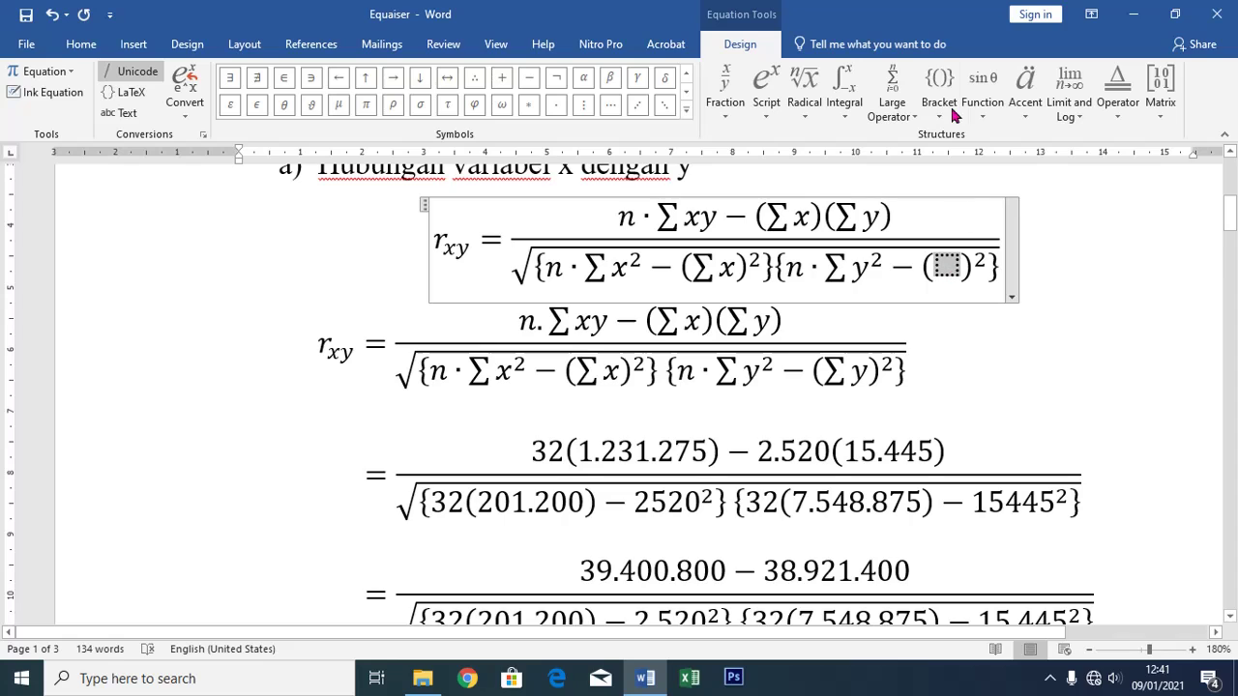
pyautogui.click(890, 97)
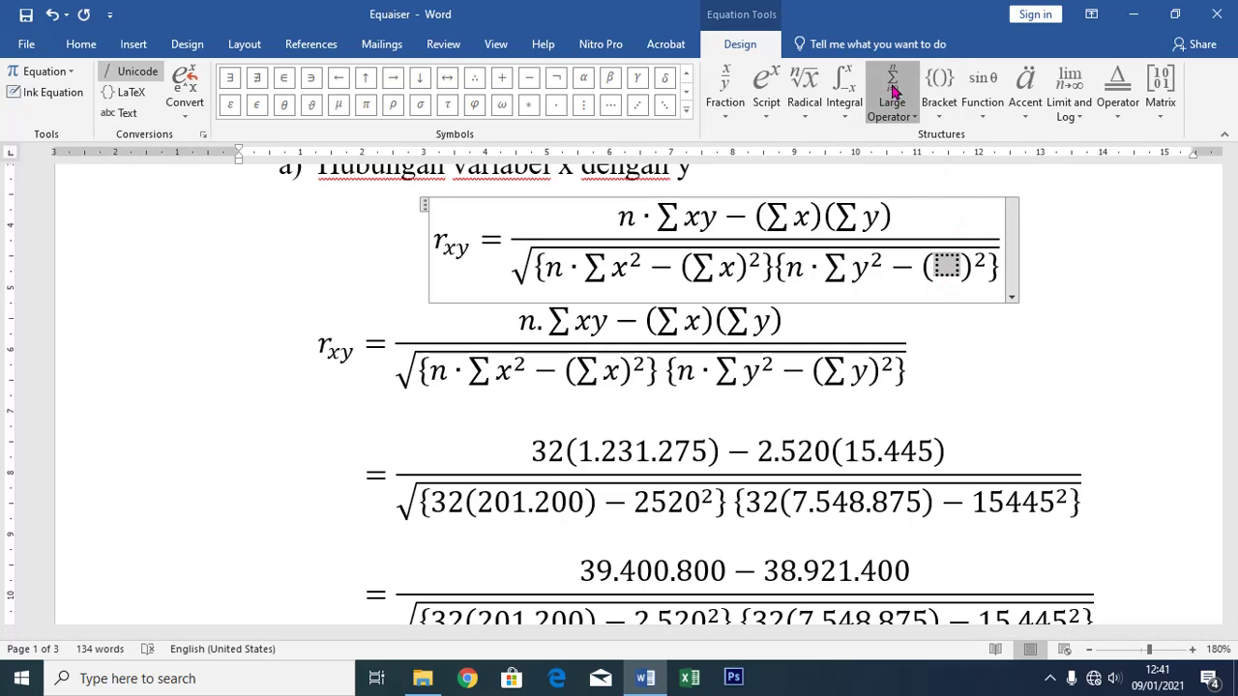
pyautogui.click(888, 193)
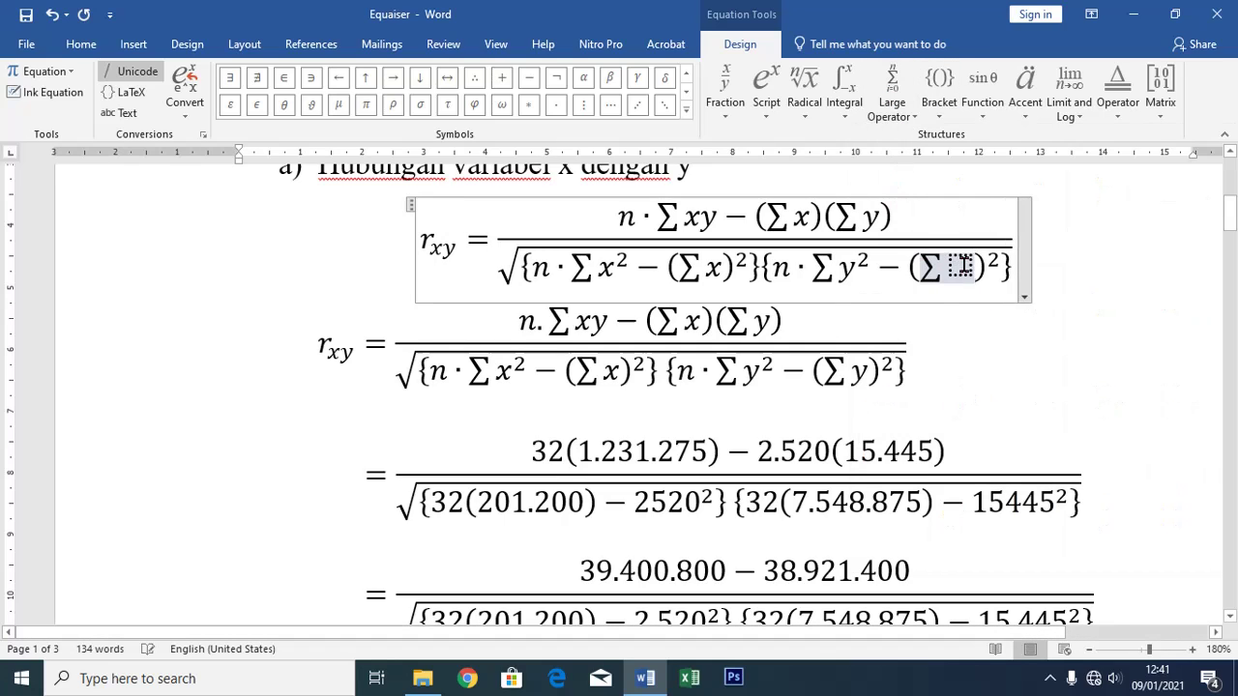
pyautogui.click(963, 265)
pyautogui.write('y')
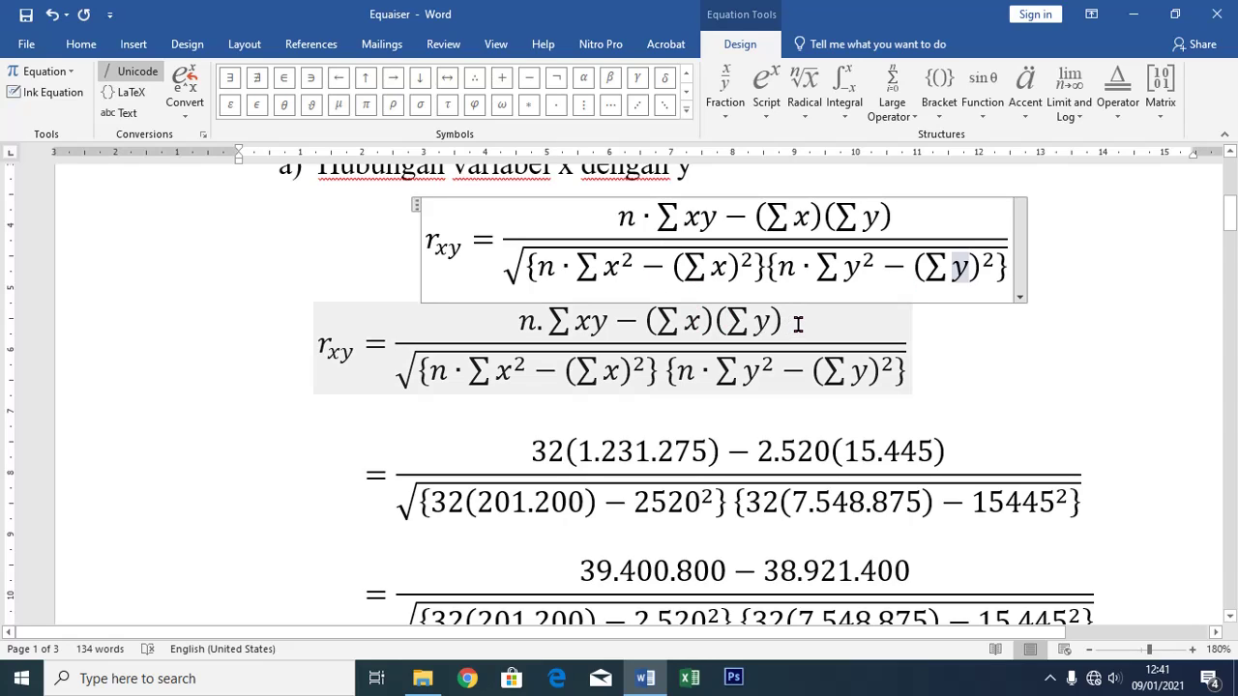
# - Leave the completed r_xy equation and start a new paragraph after it
pyautogui.doubleClick(841, 335)
pyautogui.click(1096, 274)
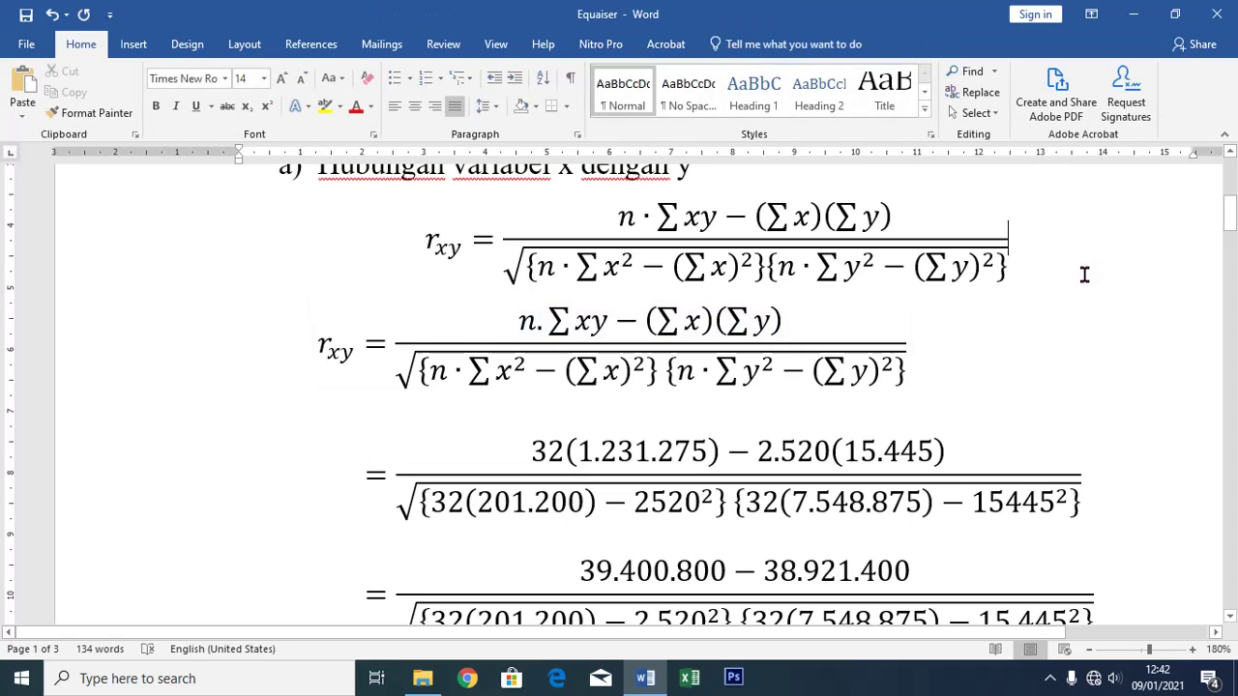
pyautogui.press('Return')
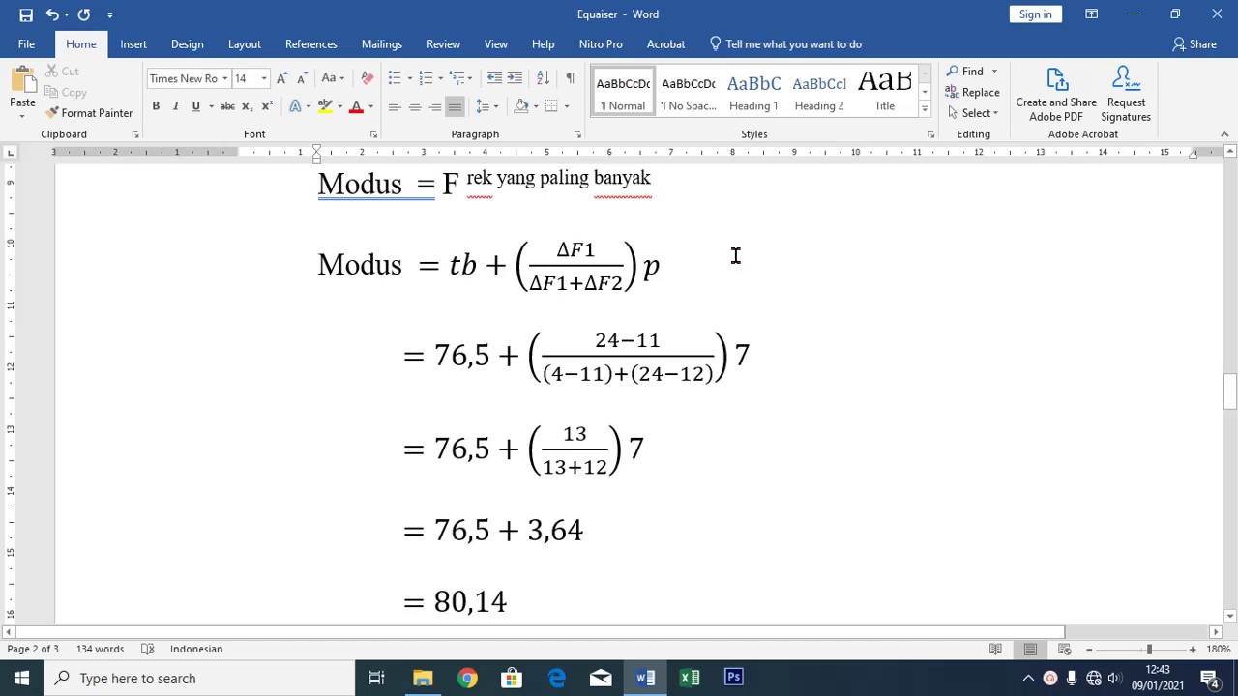
# - Add a new line below "Modus = Frek yang paling banyak" and enter the text "Modus"
pyautogui.click(706, 186)
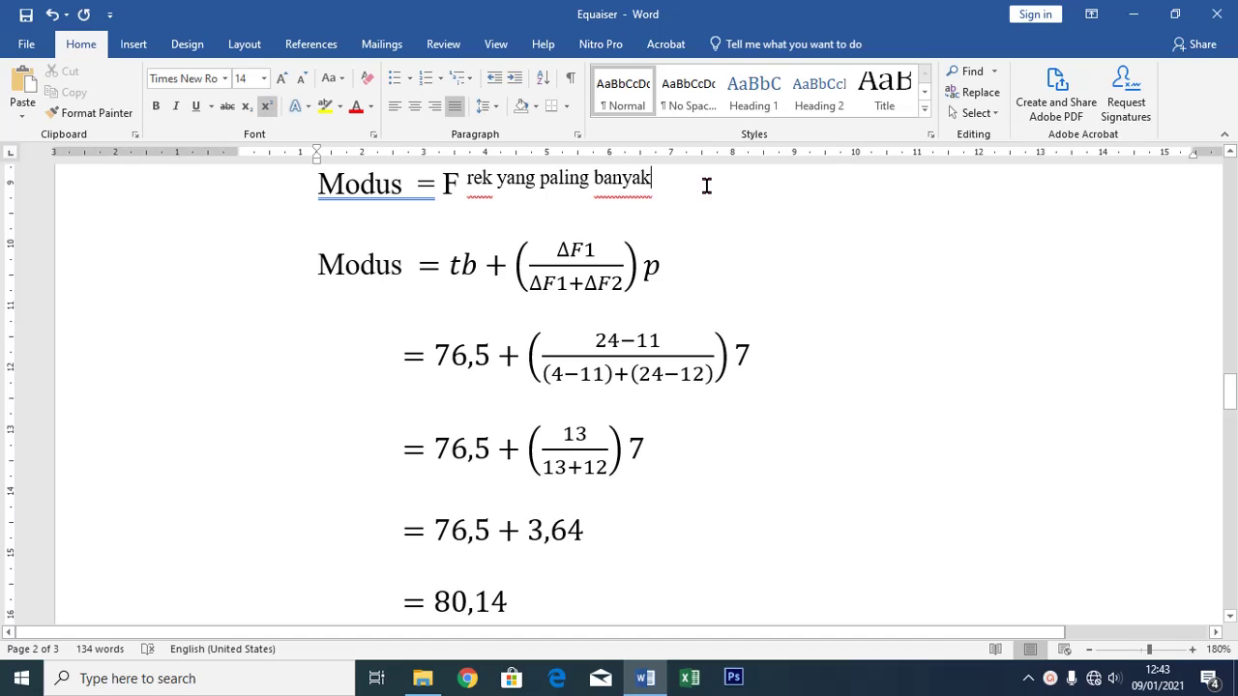
pyautogui.press('Return')
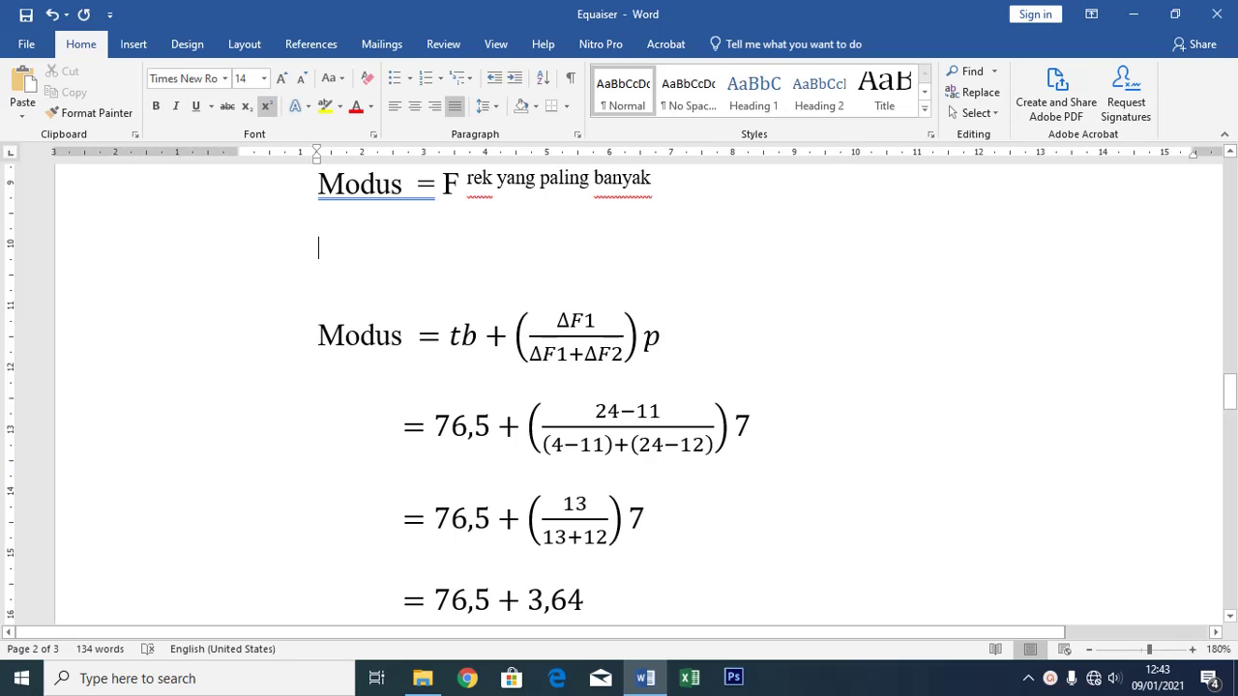
pyautogui.write('Modus')
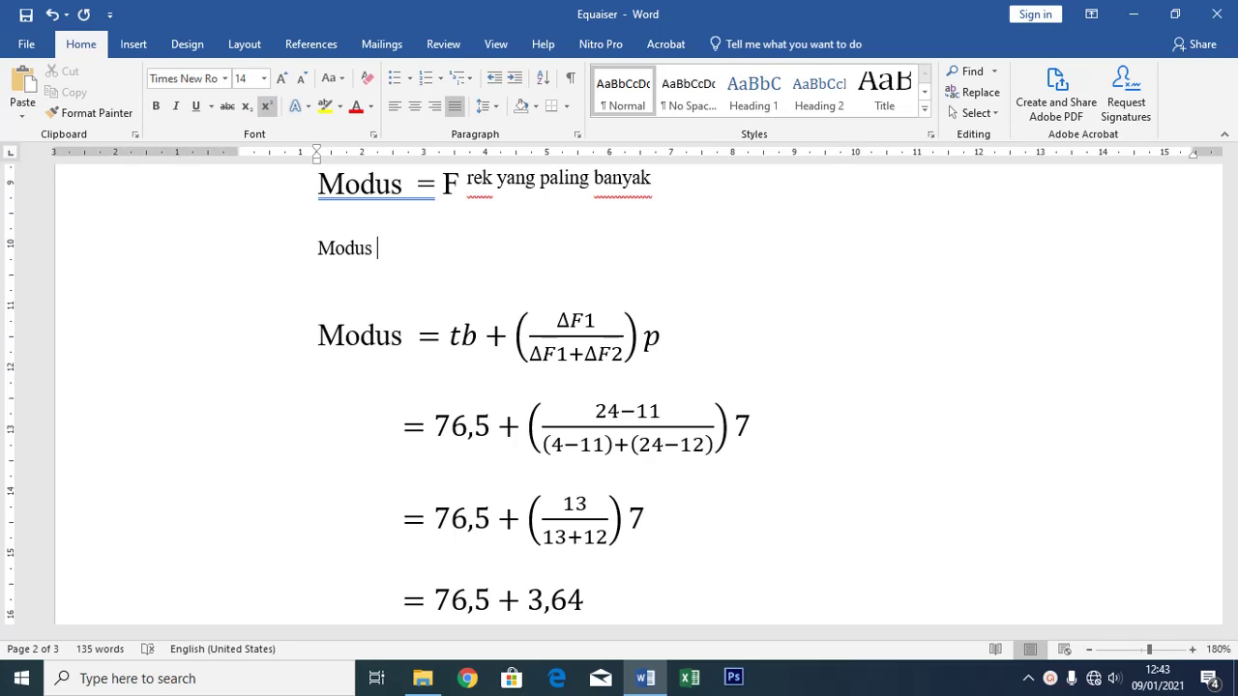
# - Compare the formatting of the newly entered "Modus" with the "Modus" label of the existing formula below it
pyautogui.click(360, 335)
pyautogui.click(345, 249)
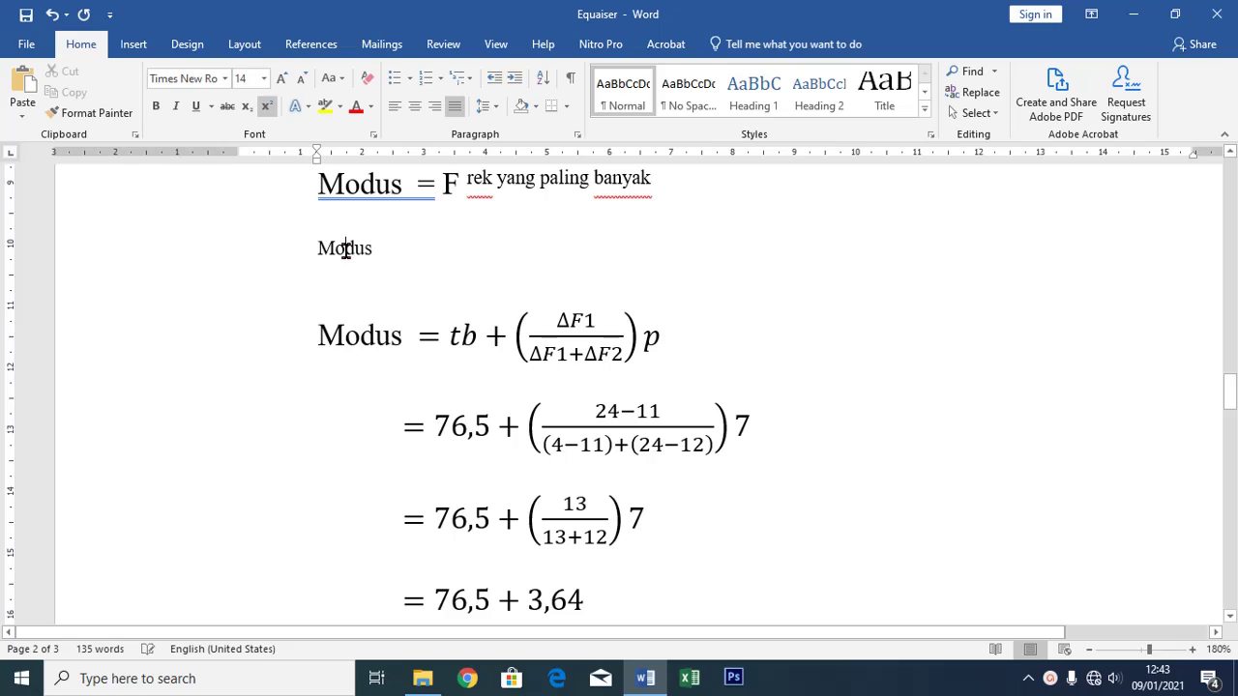
pyautogui.click(351, 248)
pyautogui.click(345, 339)
pyautogui.moveTo(359, 341); pyautogui.dragTo(424, 349)
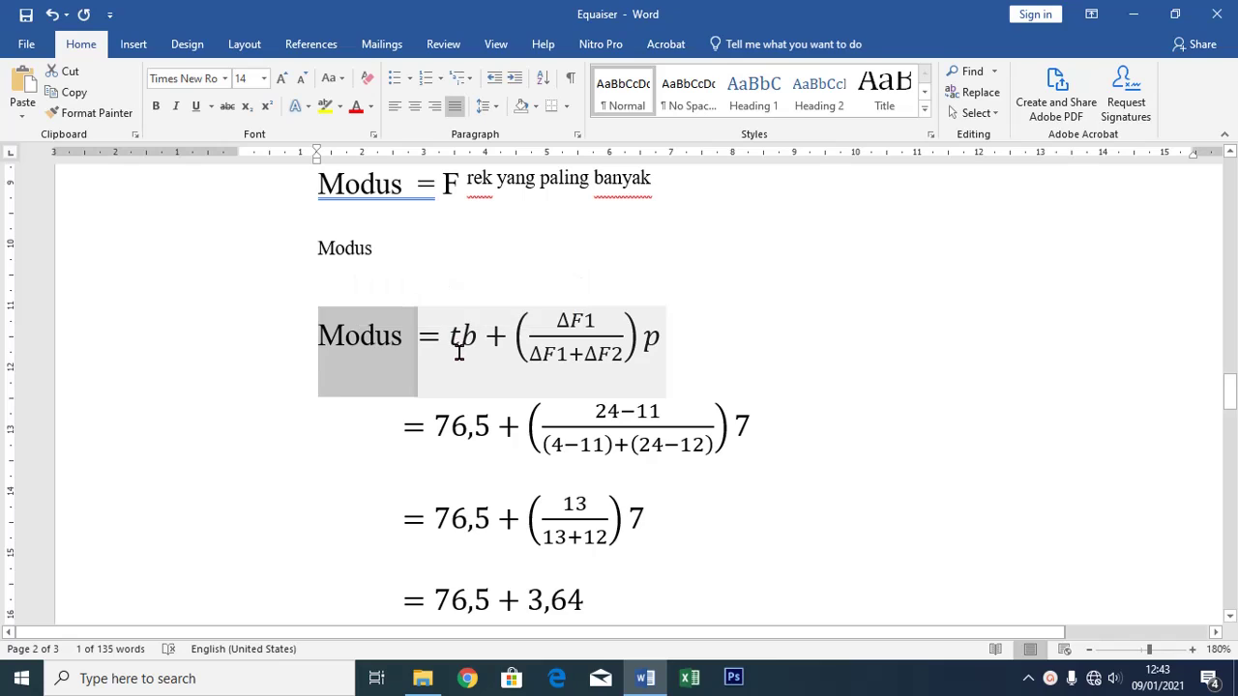
pyautogui.click(459, 343)
pyautogui.click(363, 250)
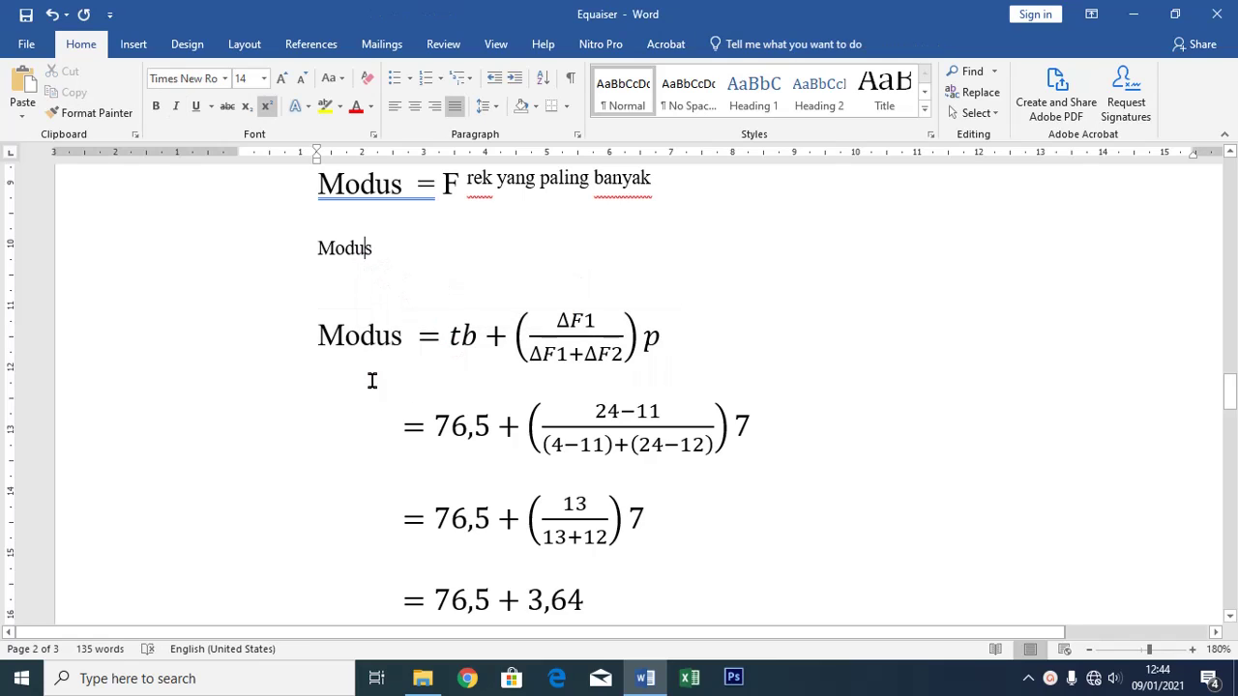
# - Try bold formatting on the newly entered "Modus" line
pyautogui.click(353, 341)
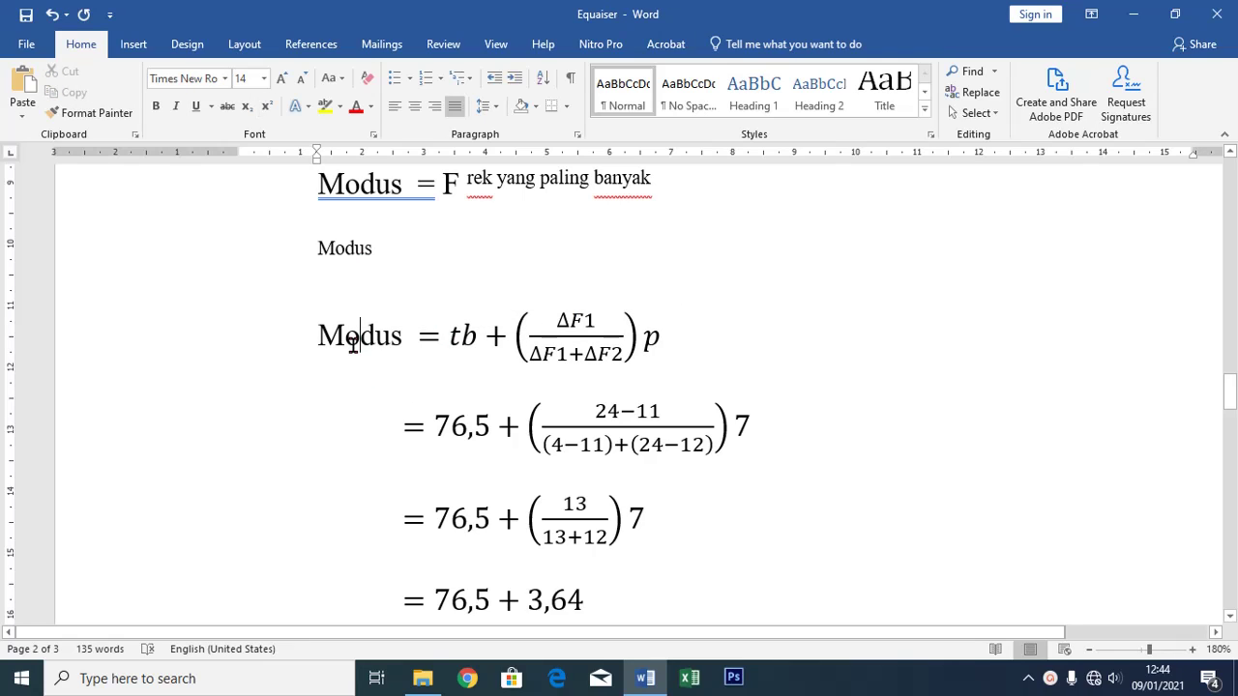
pyautogui.click(335, 252)
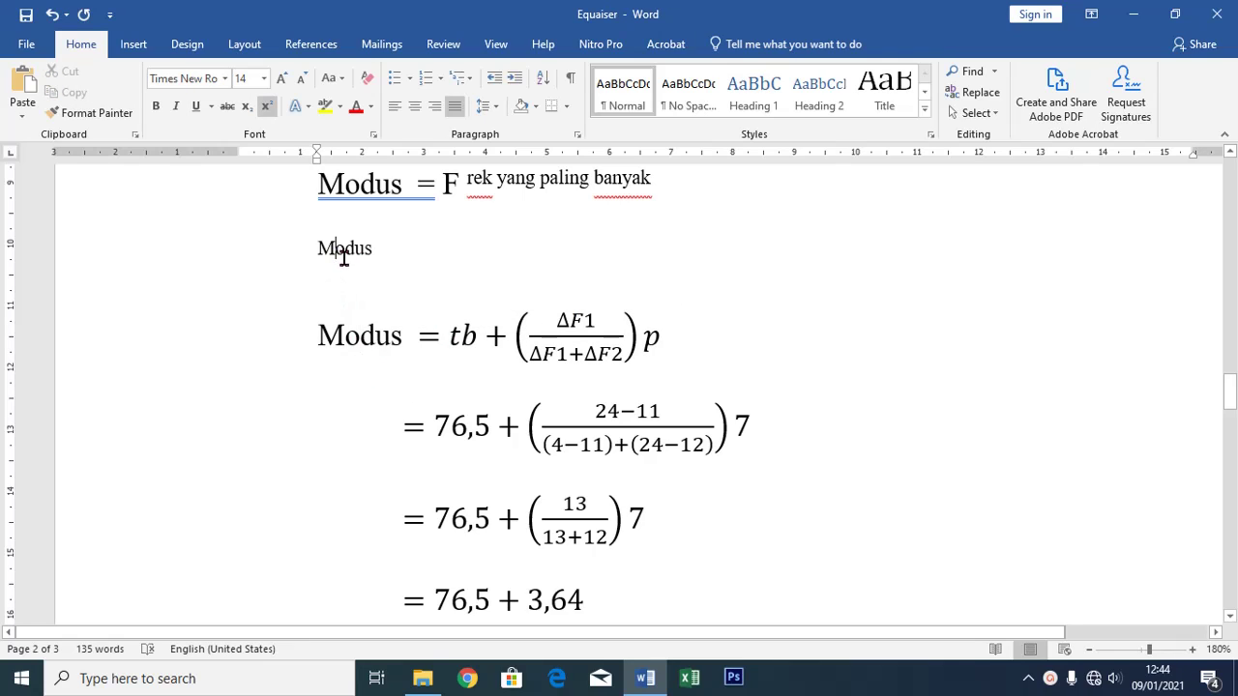
pyautogui.click(95, 252)
pyautogui.hotkey('ctrl', 'b')
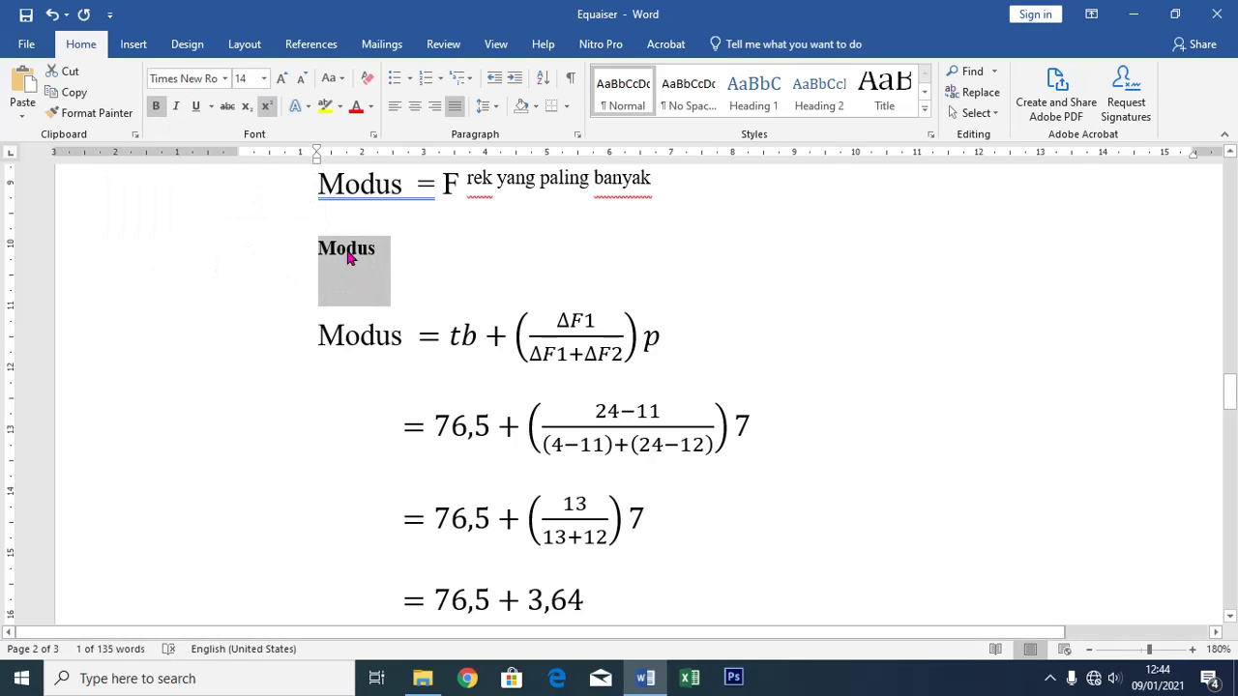
pyautogui.hotkey('ctrl', 'b')
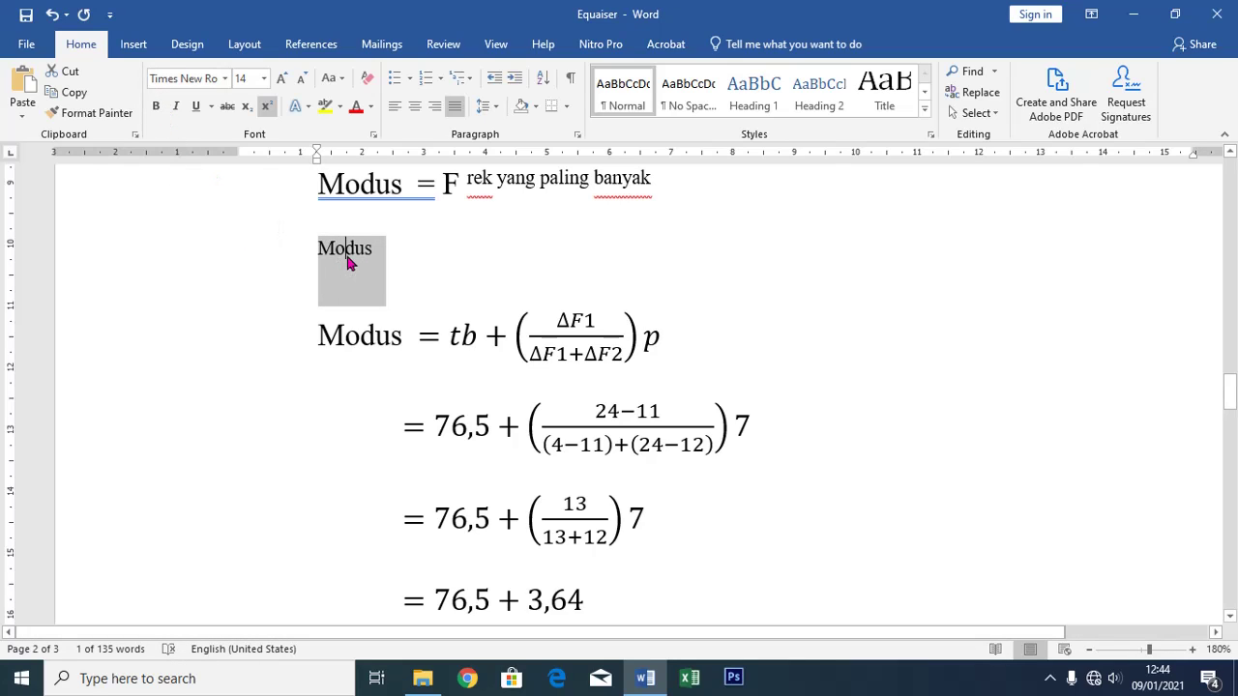
# - Add an equals sign after the new "Modus" and insert an equation beginning with "tb ="
pyautogui.click(380, 248)
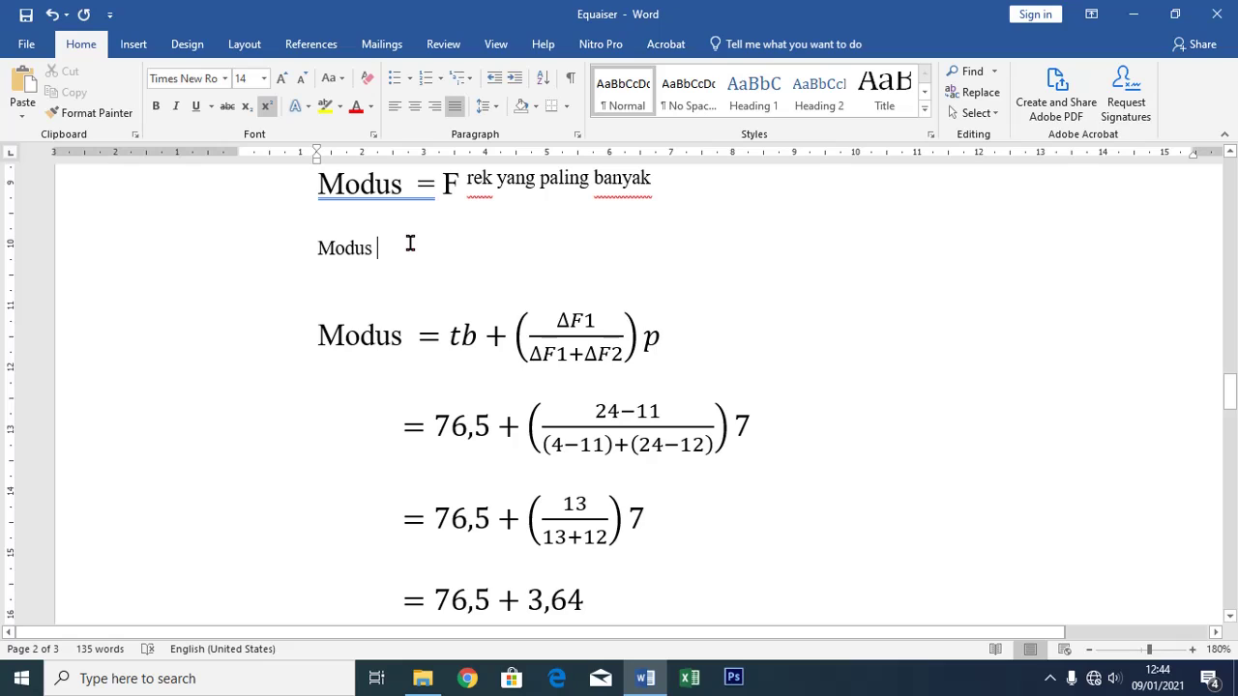
pyautogui.write('=')
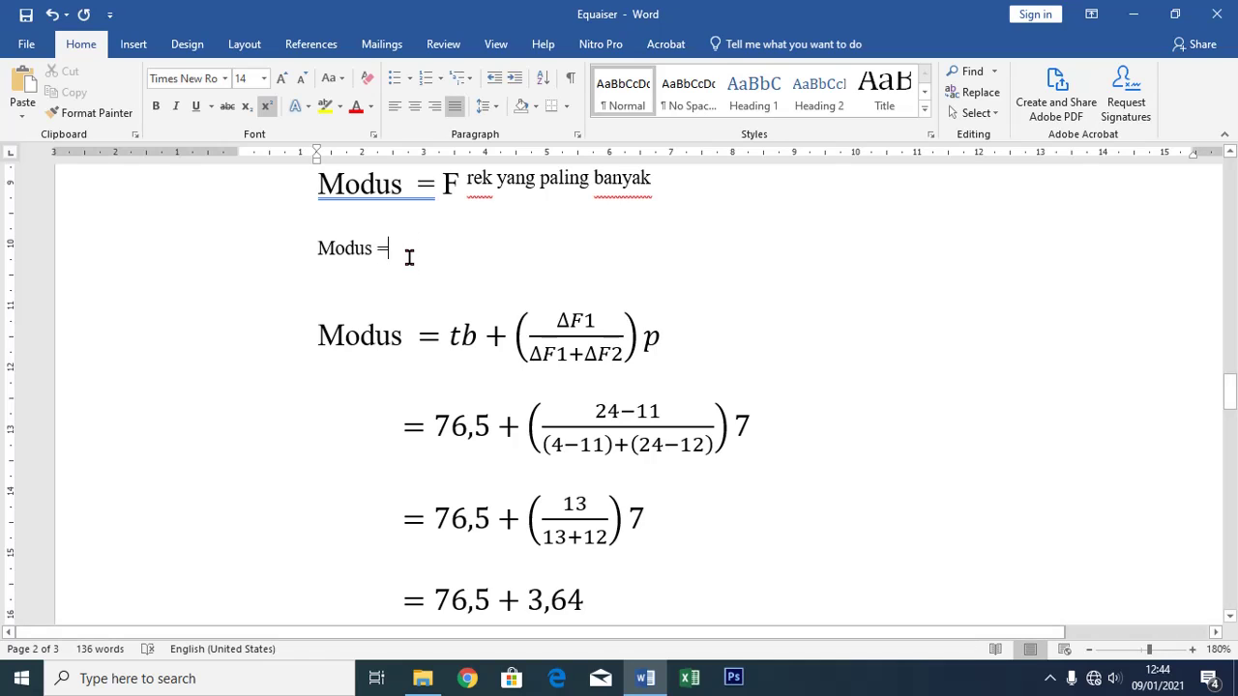
pyautogui.click(135, 46)
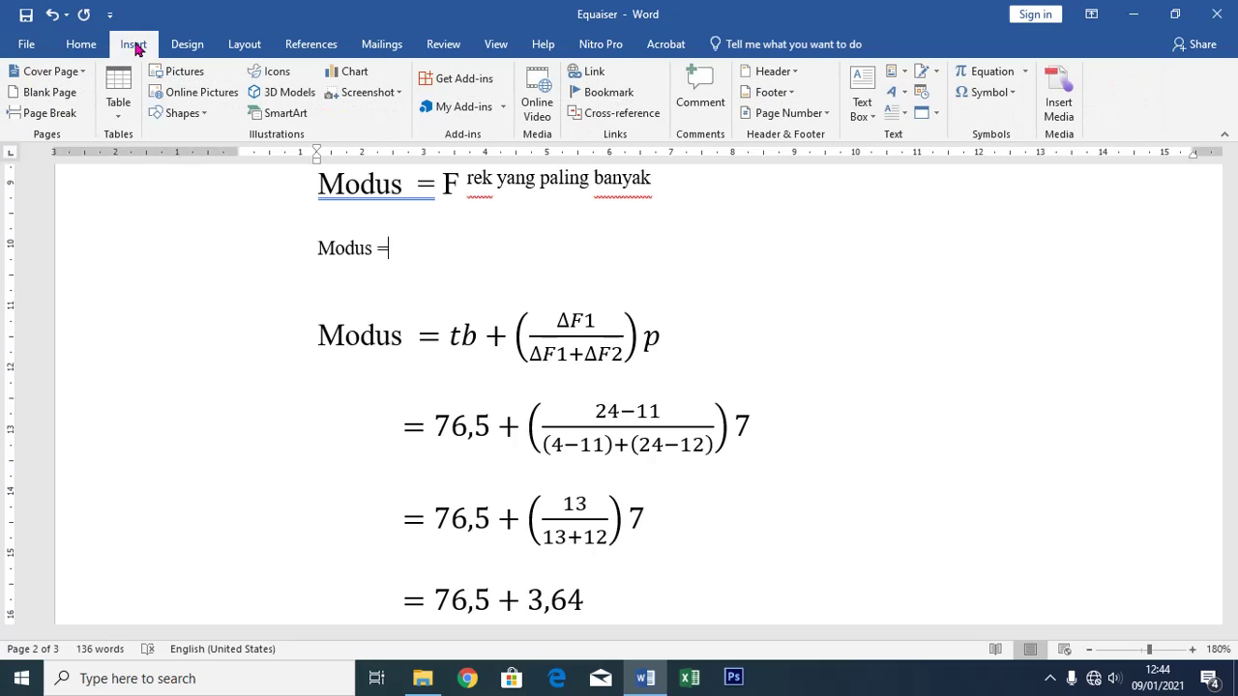
pyautogui.click(992, 74)
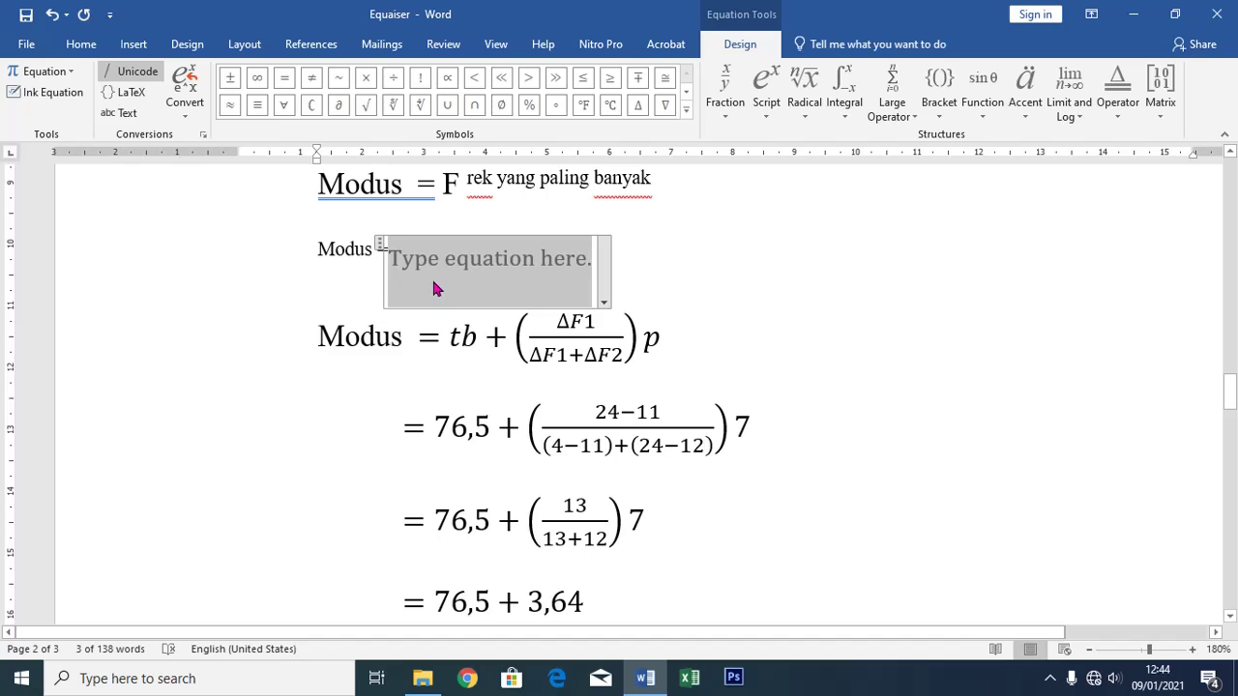
pyautogui.write('tb ')
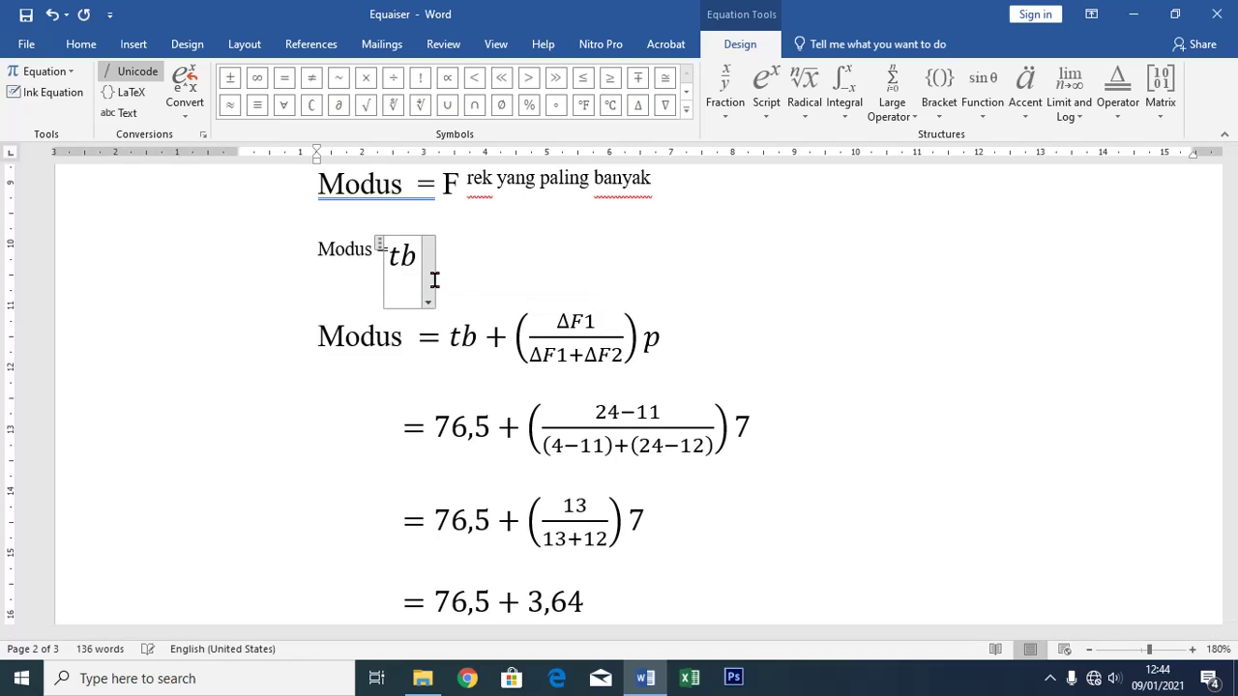
pyautogui.write('=')
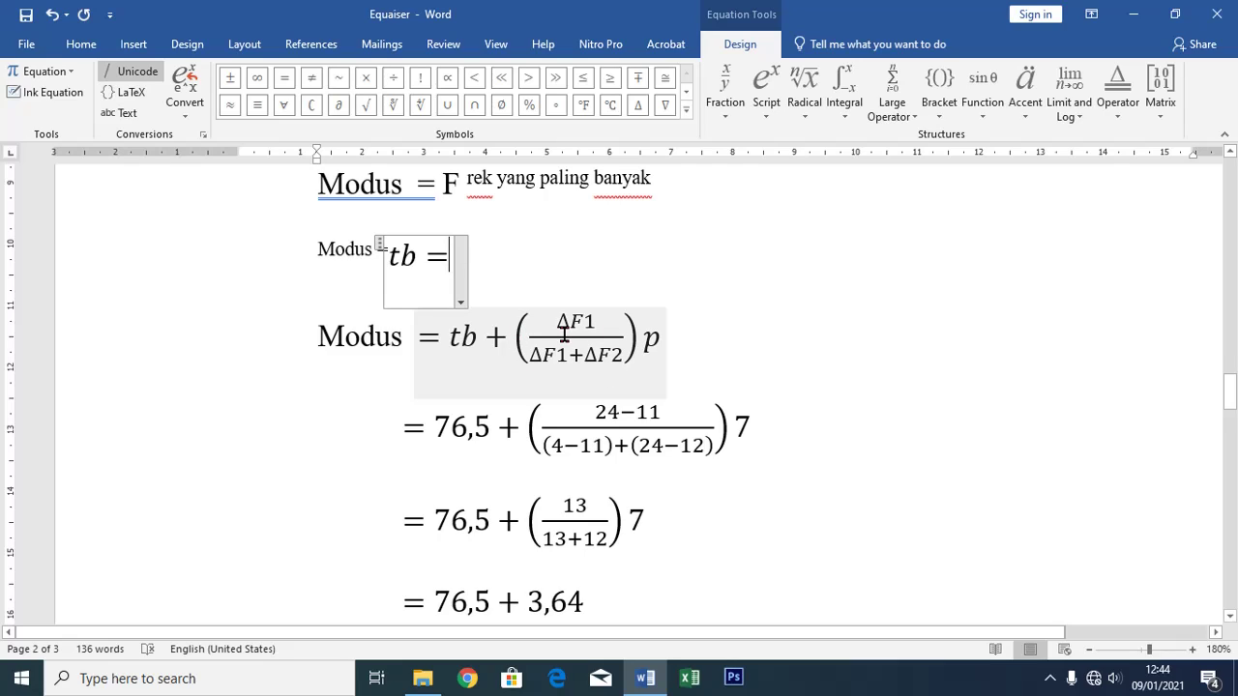
# - Try a plain opening parenthesis followed by a stacked fraction of 2 over 2 after "tb =", and delete the attempt
pyautogui.write('(')
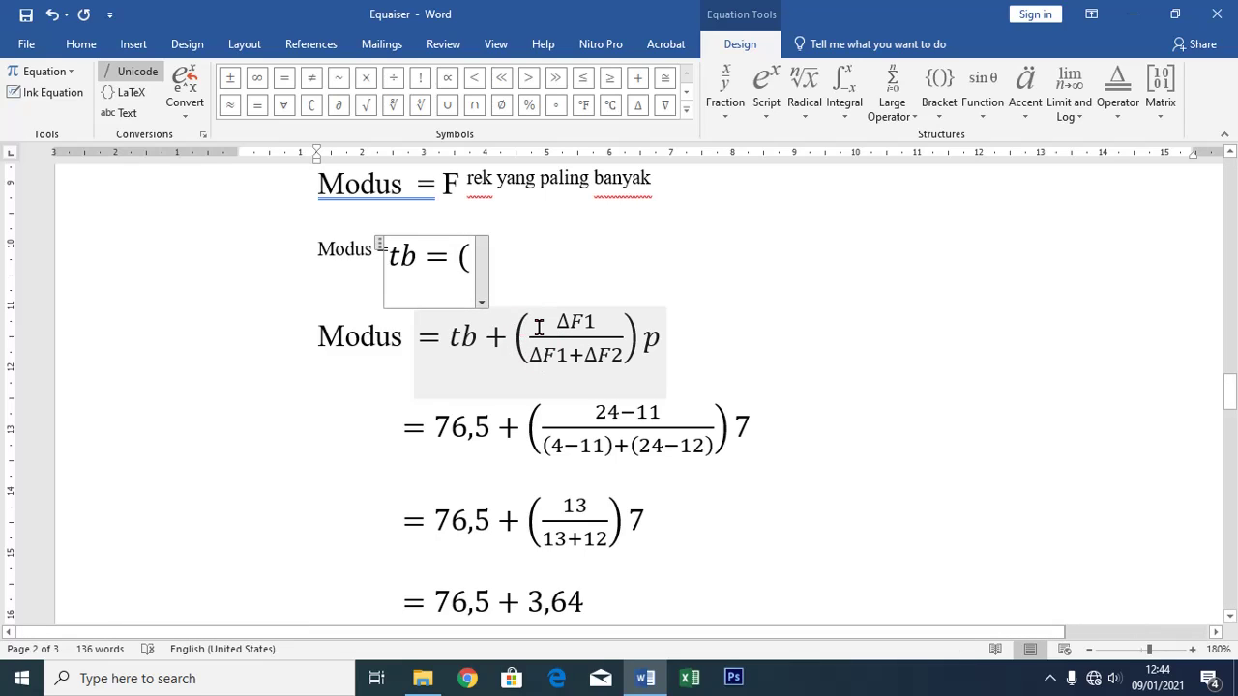
pyautogui.click(725, 89)
pyautogui.click(742, 194)
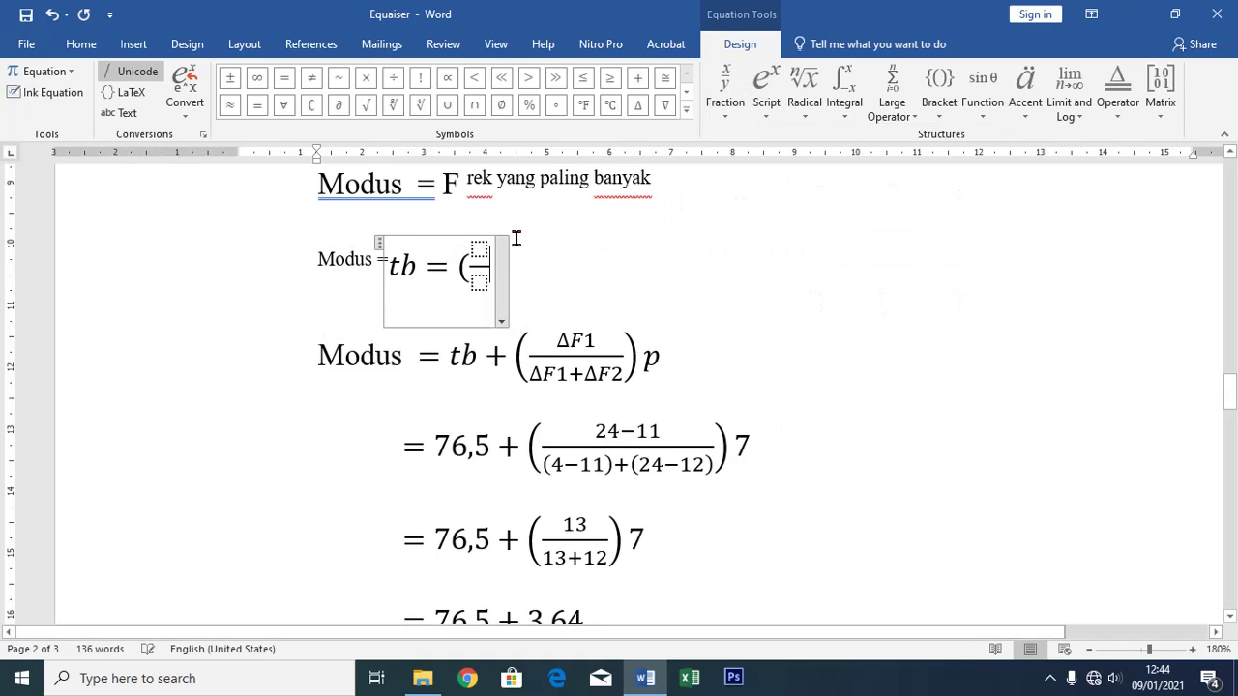
pyautogui.click(478, 248)
pyautogui.write('2')
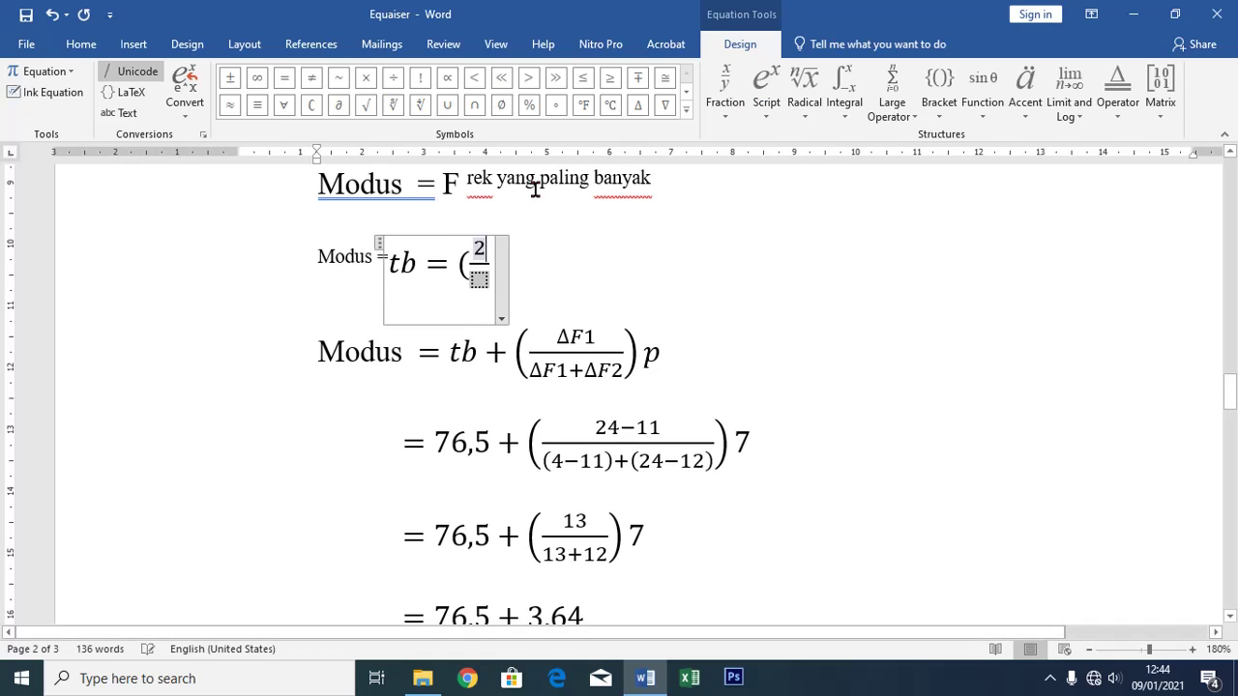
pyautogui.press('Down')
pyautogui.write('2')
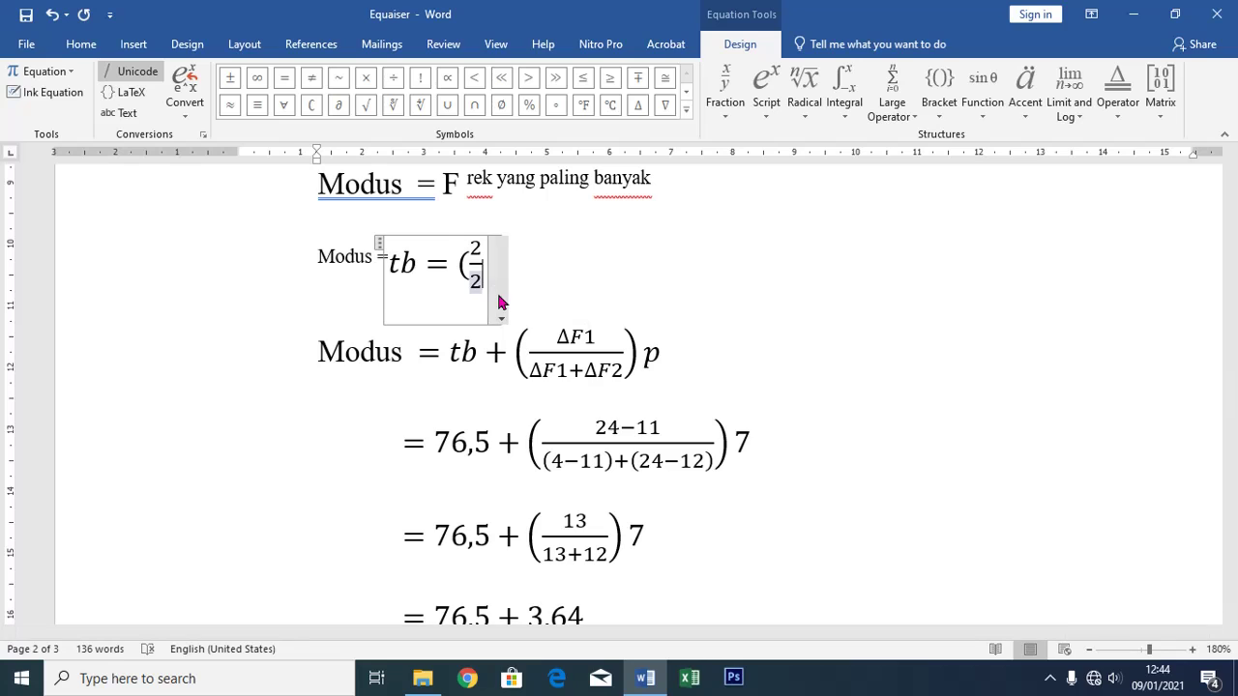
pyautogui.press('BackSpace')
pyautogui.press('BackSpace')
pyautogui.press('BackSpace')
pyautogui.press('BackSpace')
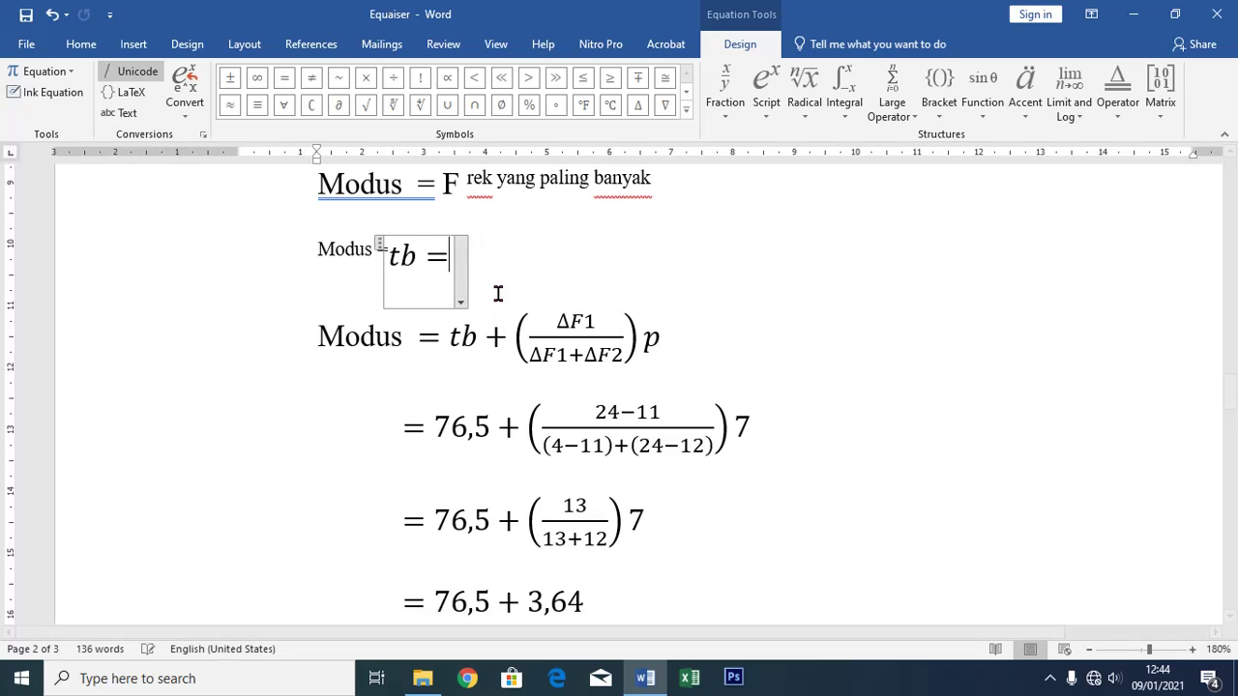
# - Insert a parentheses bracket template into the new Modus equation and replace the equals sign before it with a plus sign
pyautogui.click(940, 92)
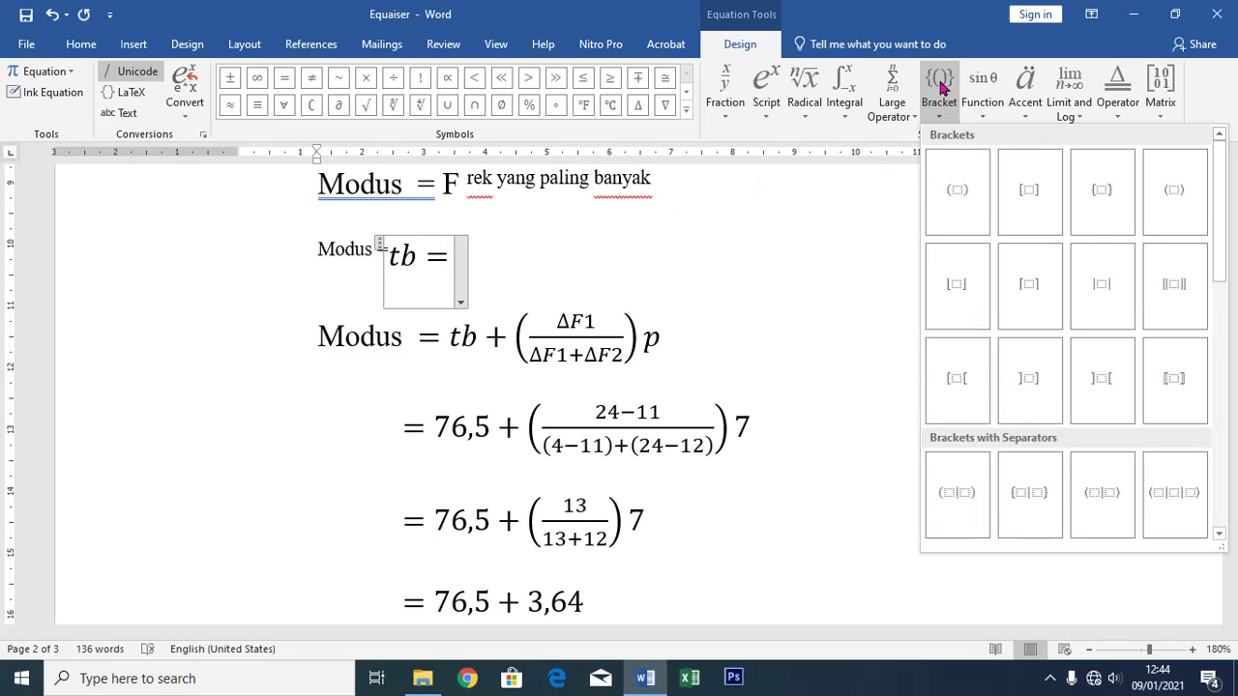
pyautogui.click(957, 193)
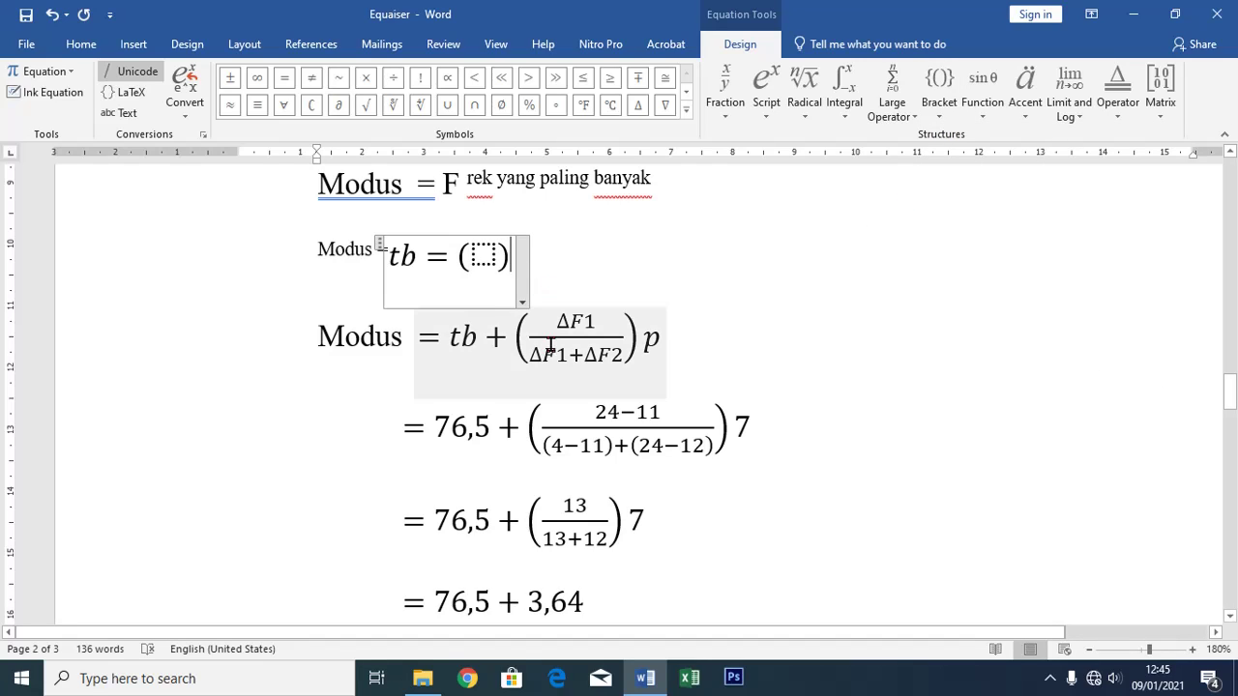
pyautogui.click(435, 263)
pyautogui.click(449, 263)
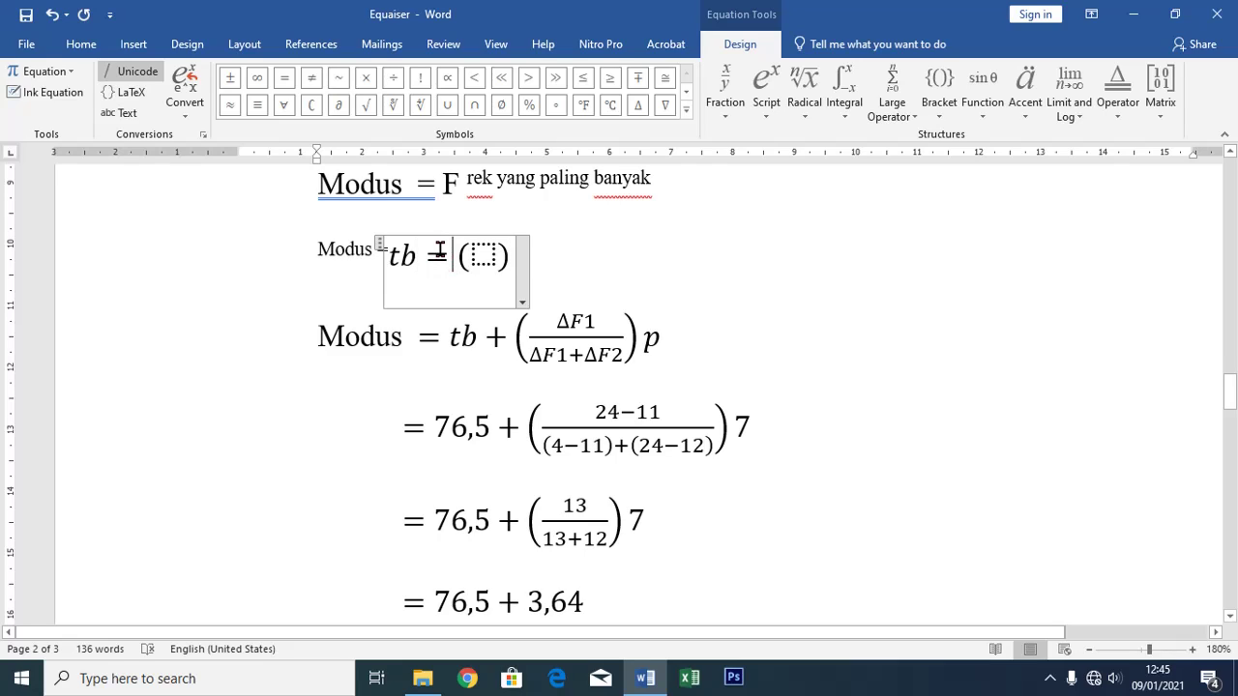
pyautogui.press('BackSpace')
pyautogui.write('+')
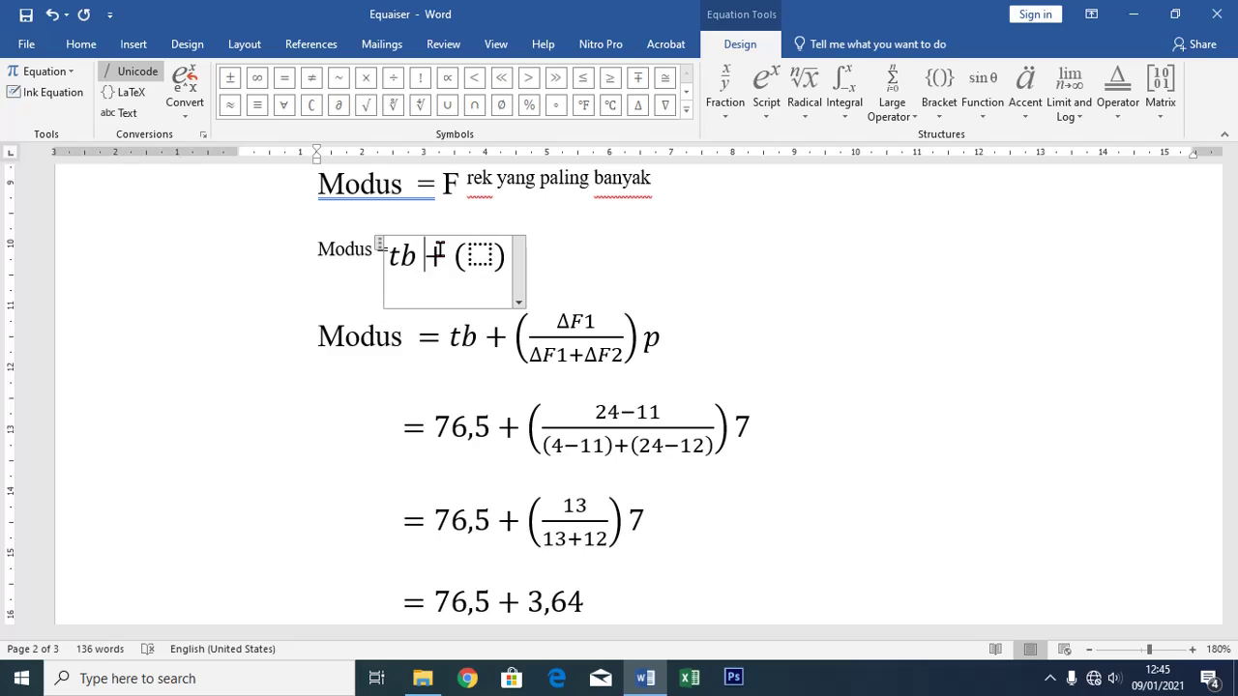
# - Fill the empty parentheses with the Basic Math increment symbol Δ followed by F1
pyautogui.click(483, 259)
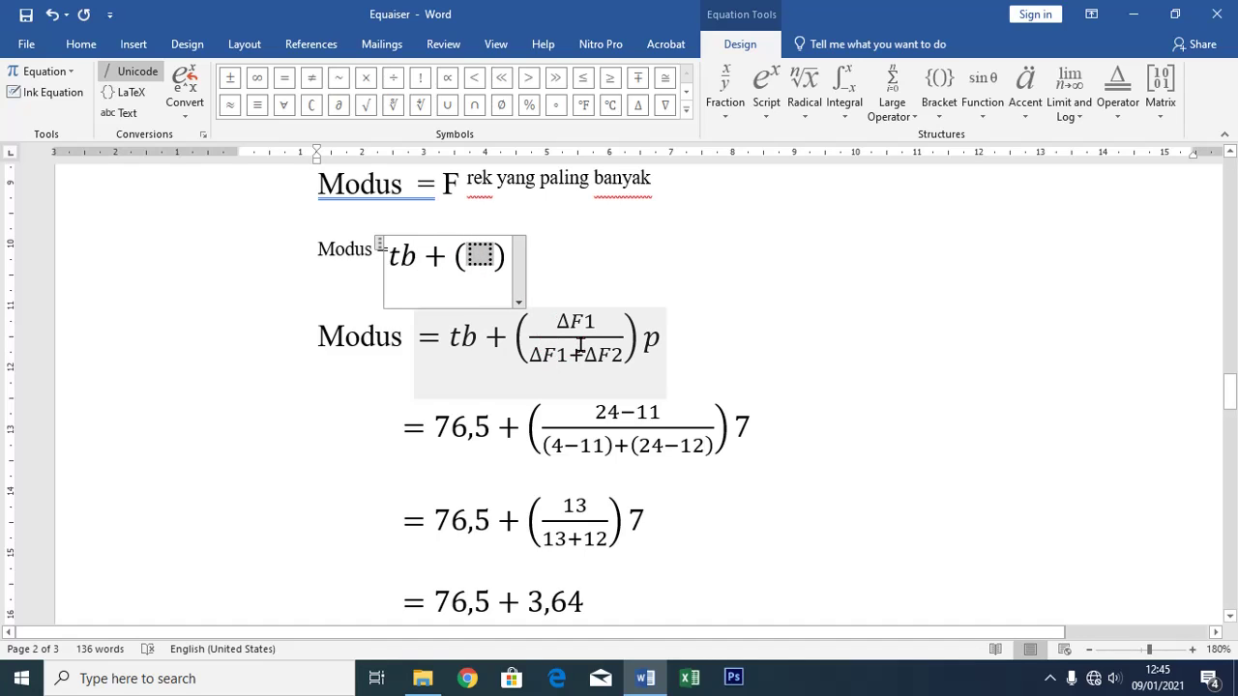
pyautogui.click(686, 114)
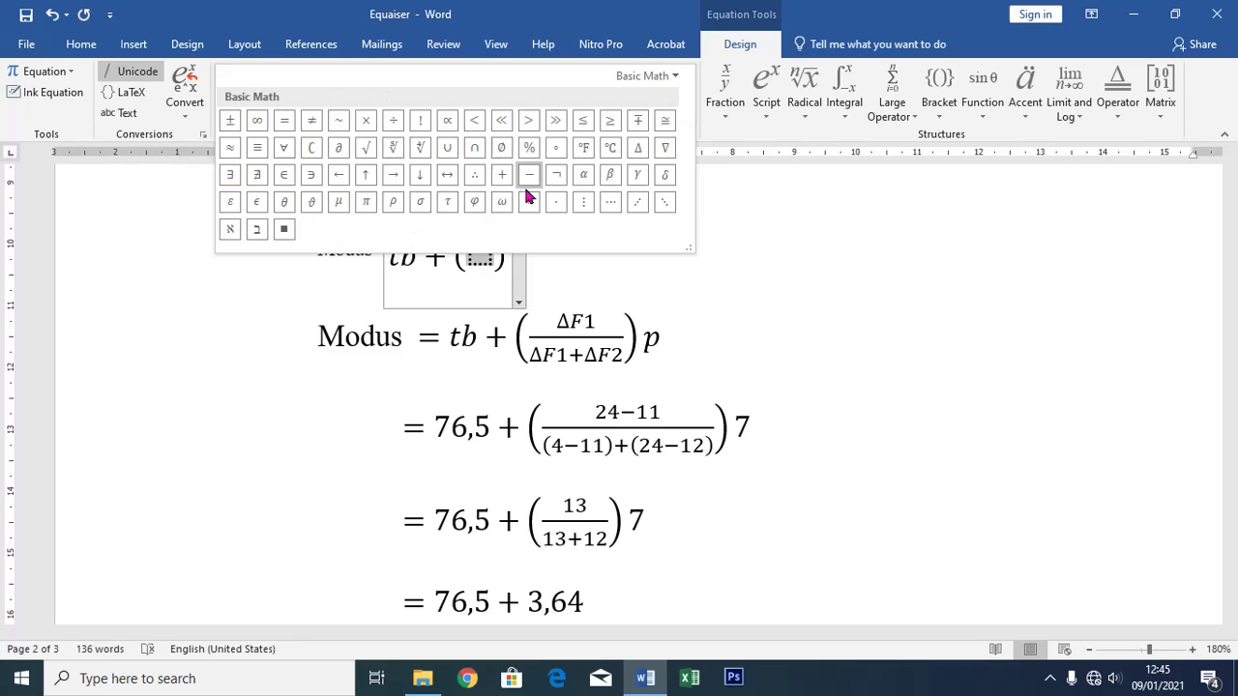
pyautogui.click(675, 76)
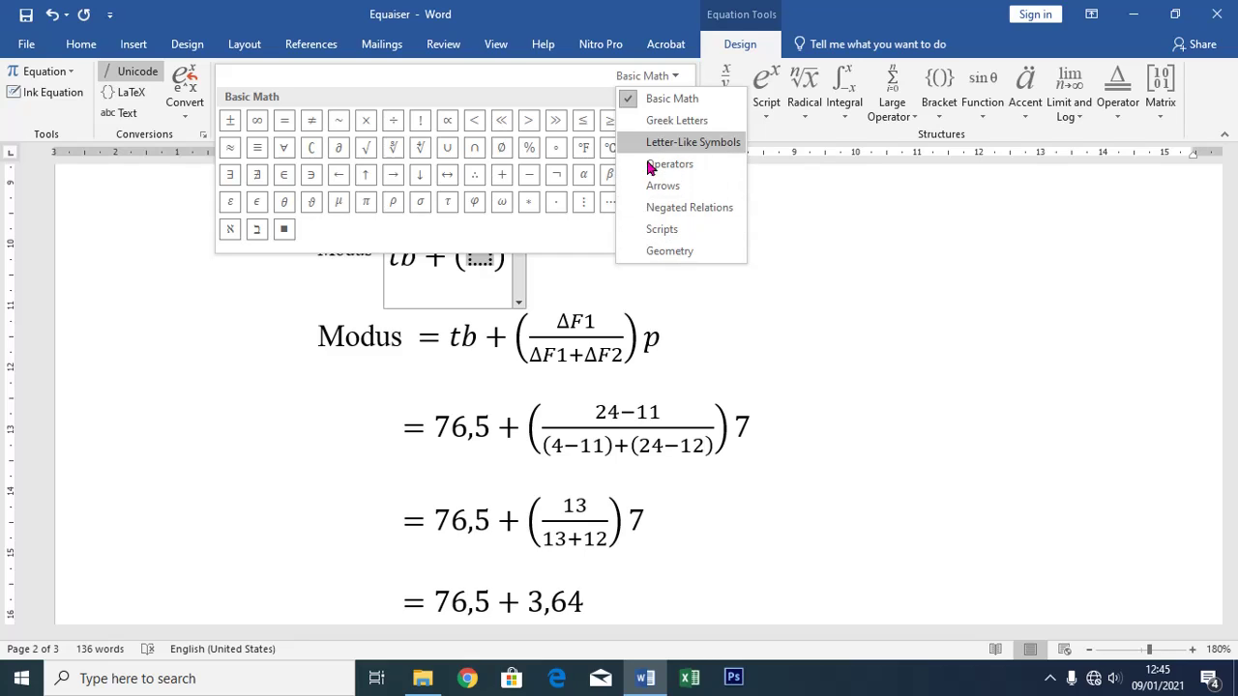
pyautogui.click(681, 100)
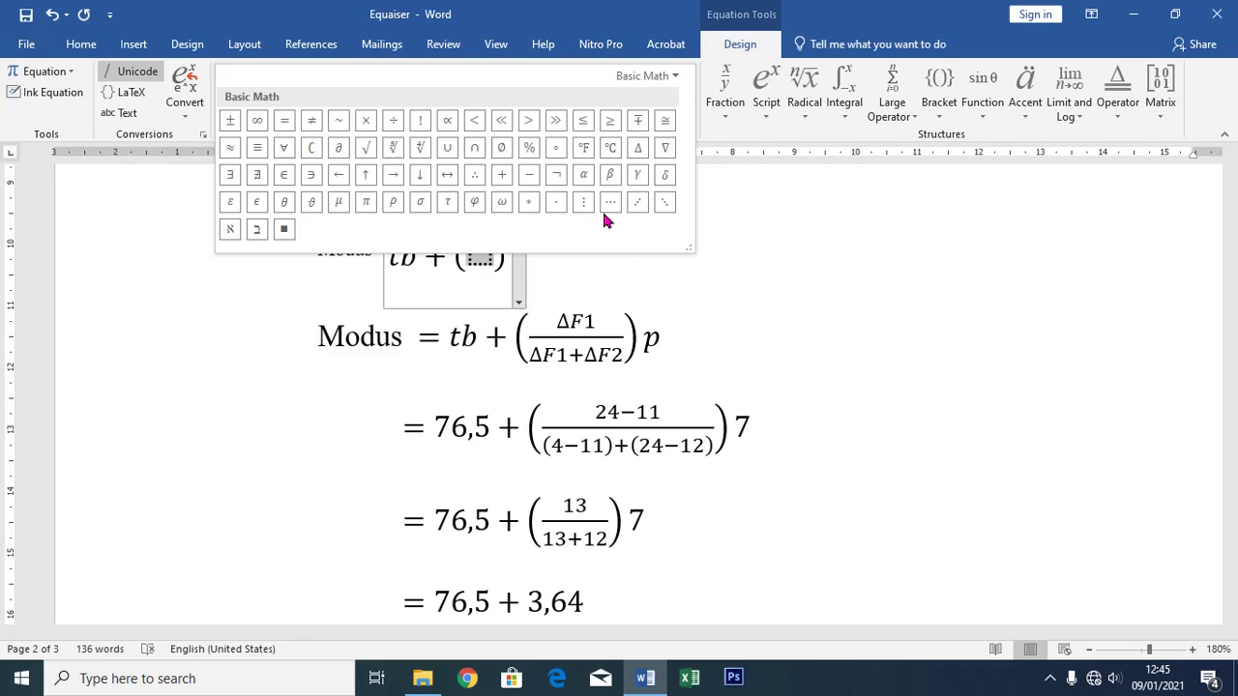
pyautogui.click(636, 152)
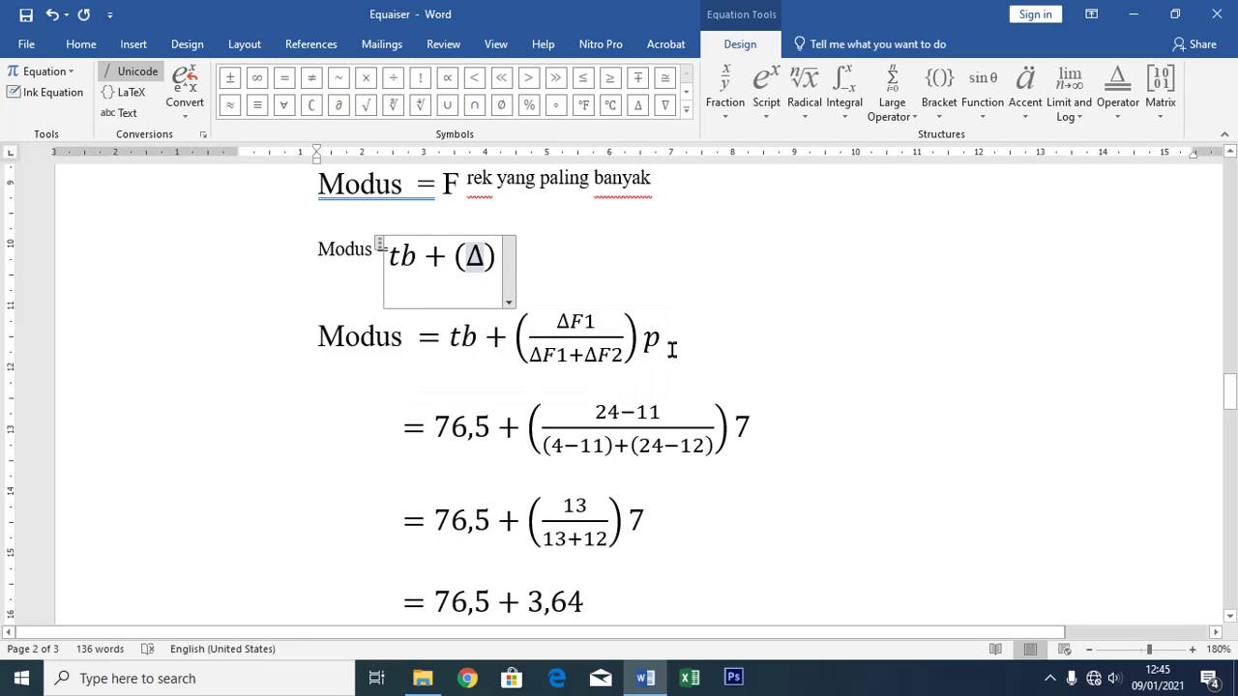
pyautogui.write('F1')
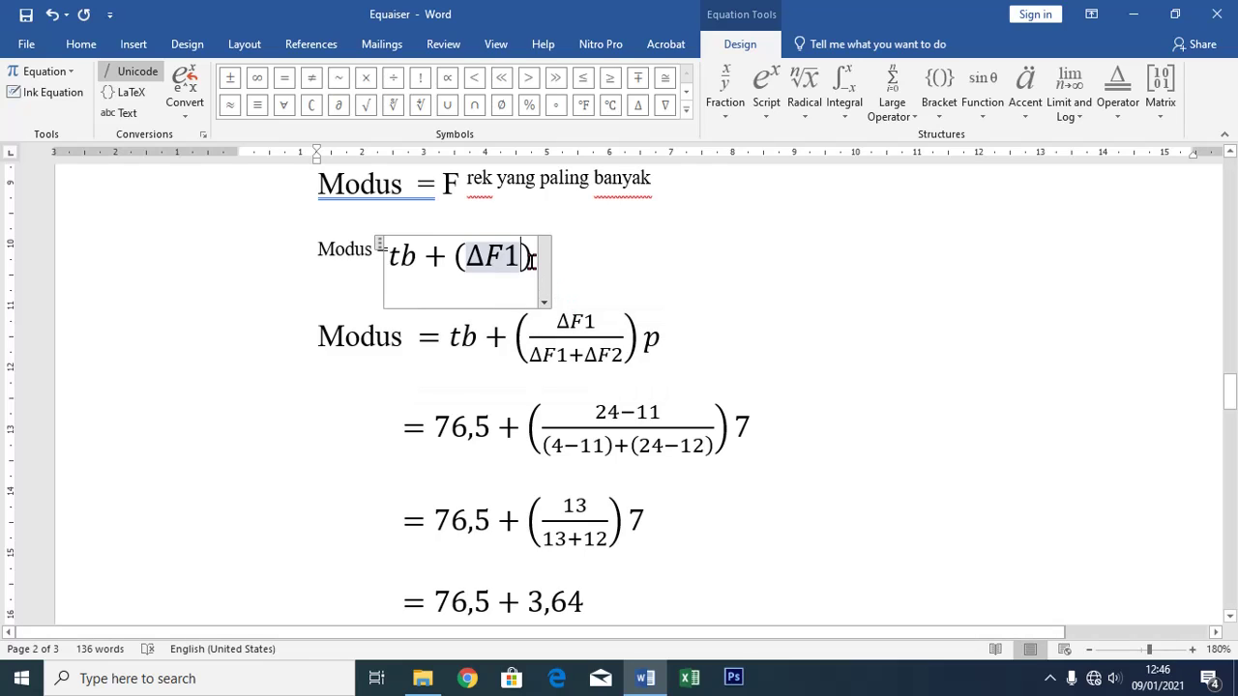
# - Turn ΔF1 inside the parentheses into the numerator of a stacked fraction
pyautogui.hotkey('shift', 'Left')
pyautogui.hotkey('shift', 'Left')
pyautogui.hotkey('shift', 'Left')
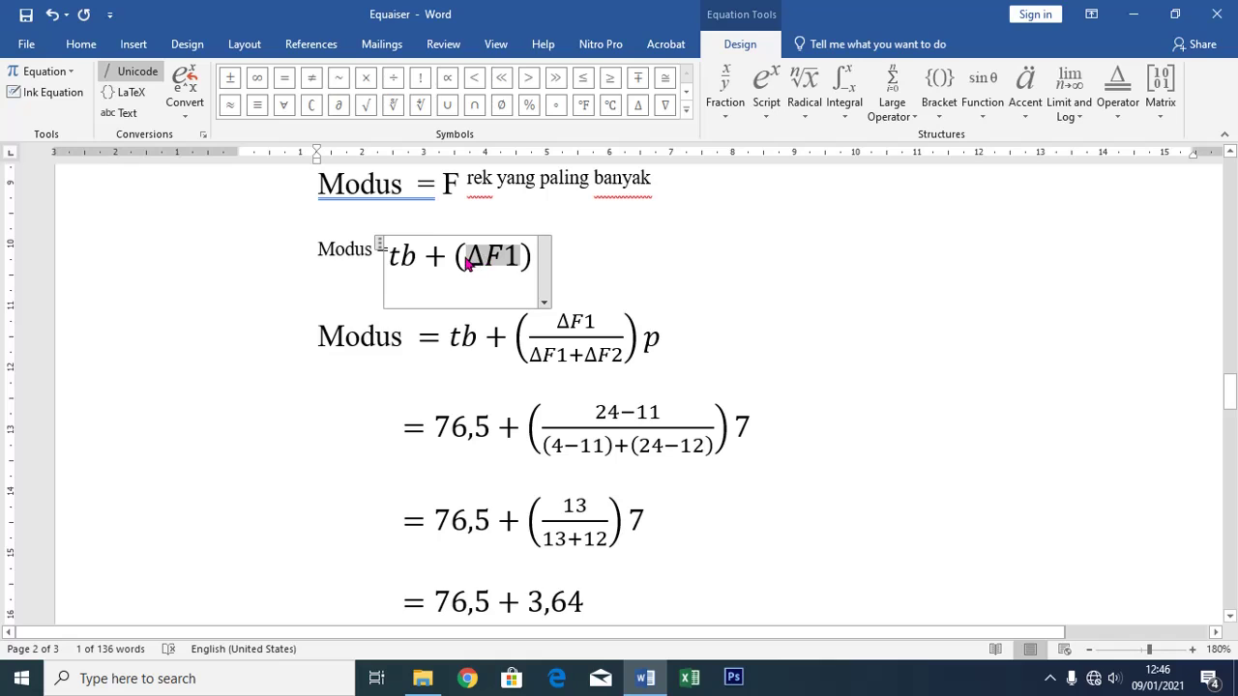
pyautogui.click(733, 100)
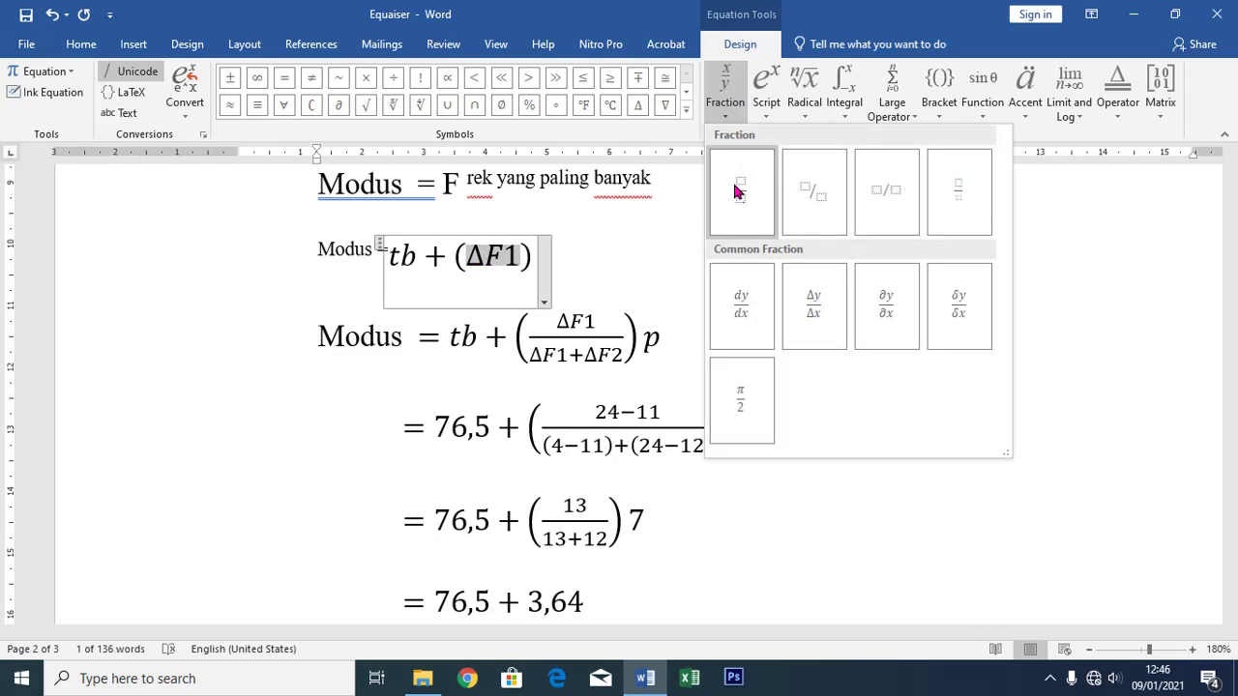
pyautogui.click(736, 190)
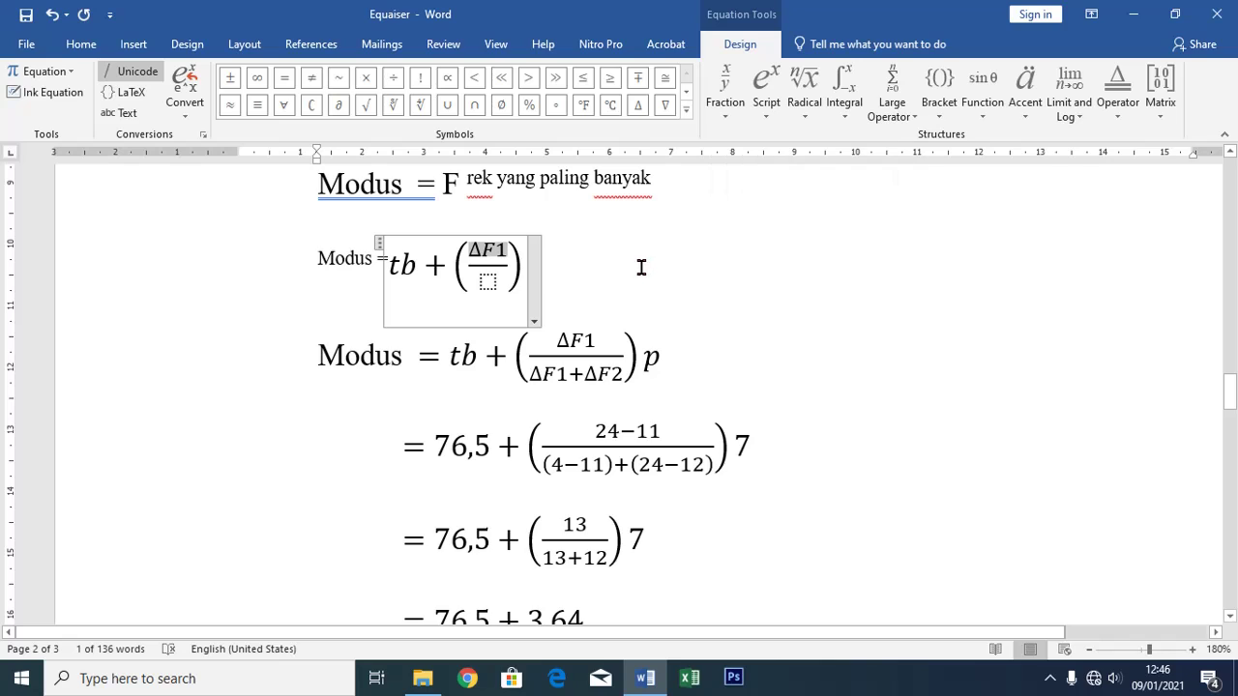
# - Enter ΔF1+ΔF2 as the fraction's denominator and place the insertion point after the closing parenthesis
pyautogui.click(488, 281)
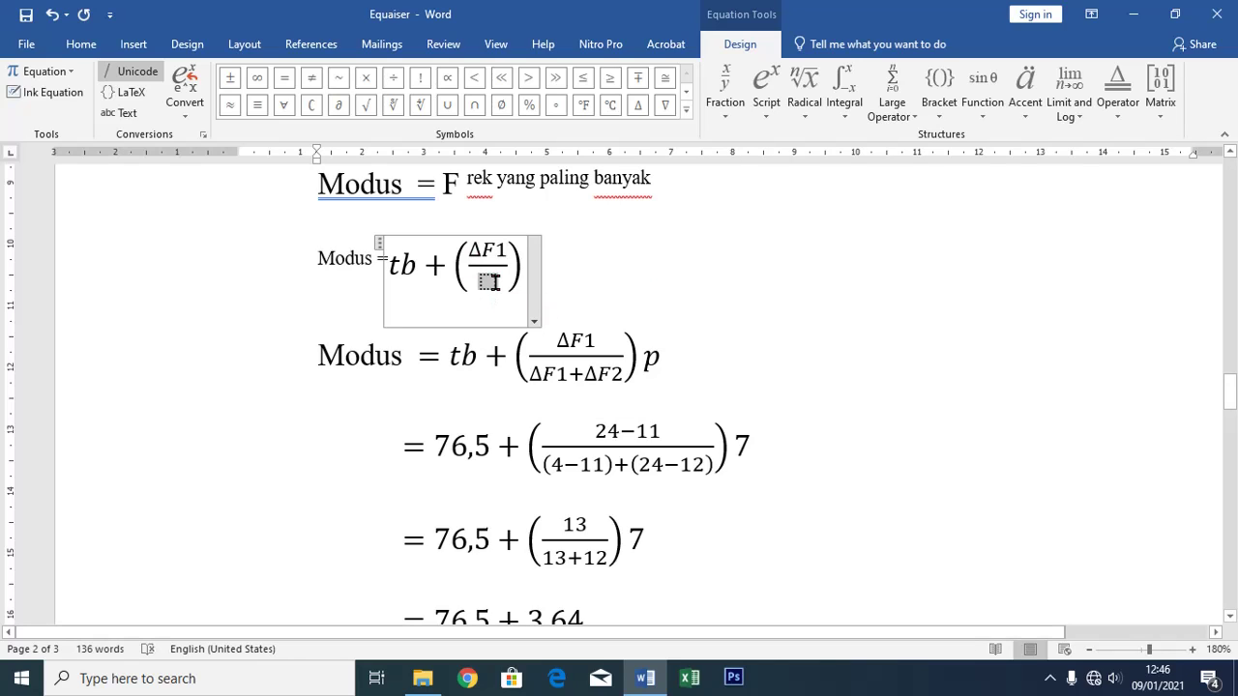
pyautogui.click(637, 105)
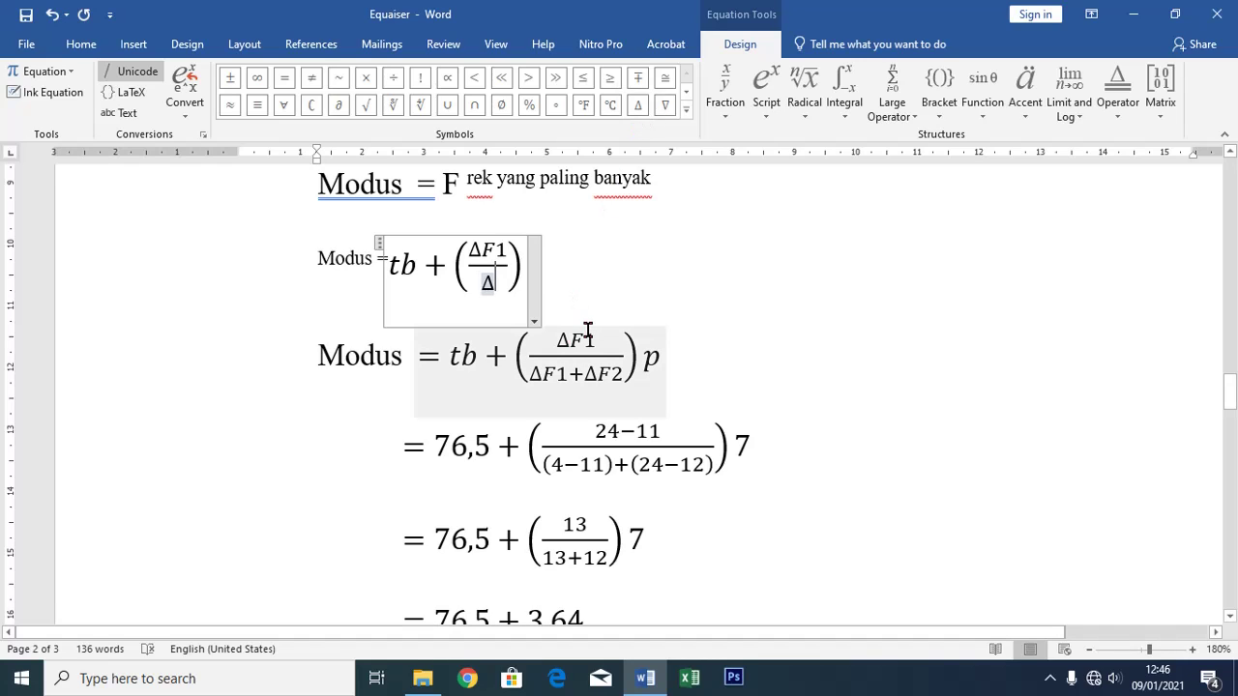
pyautogui.write('F')
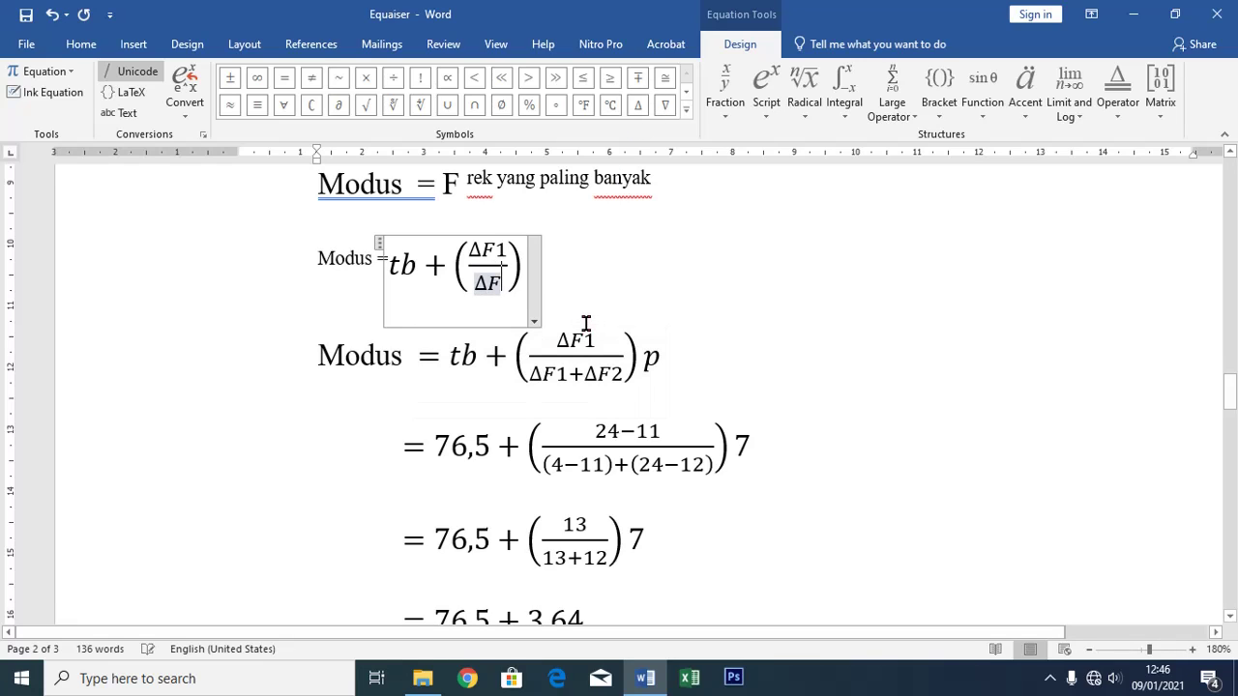
pyautogui.write('1+')
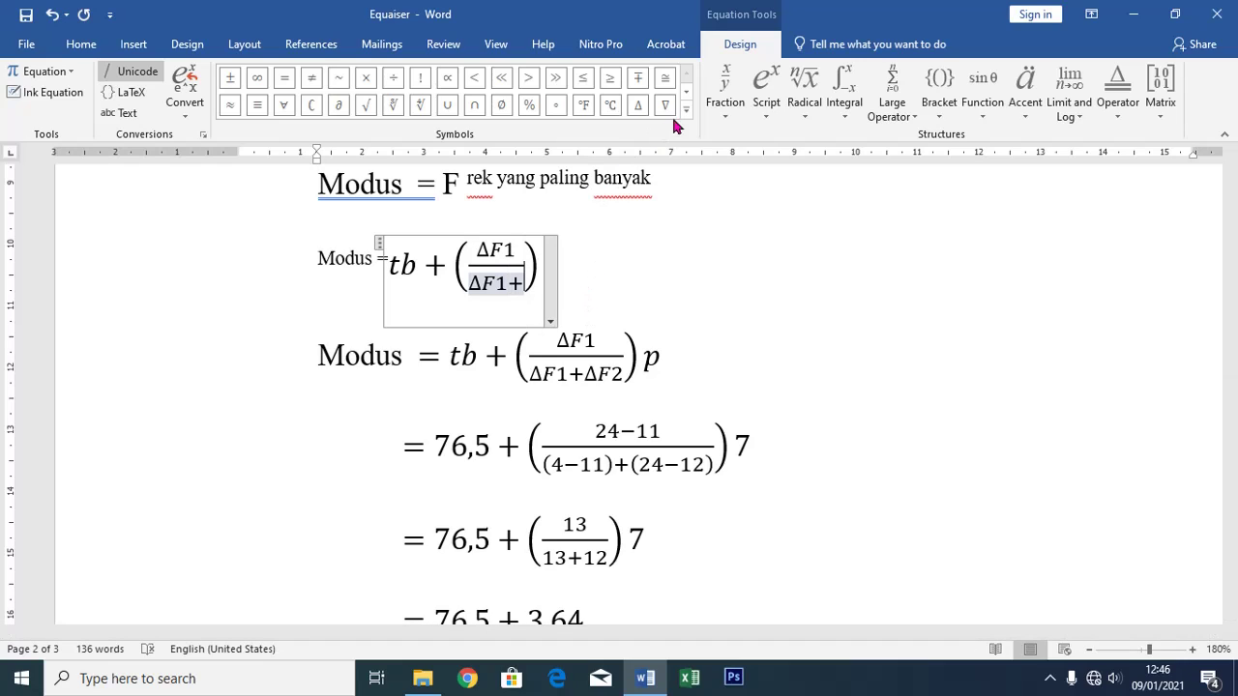
pyautogui.click(634, 113)
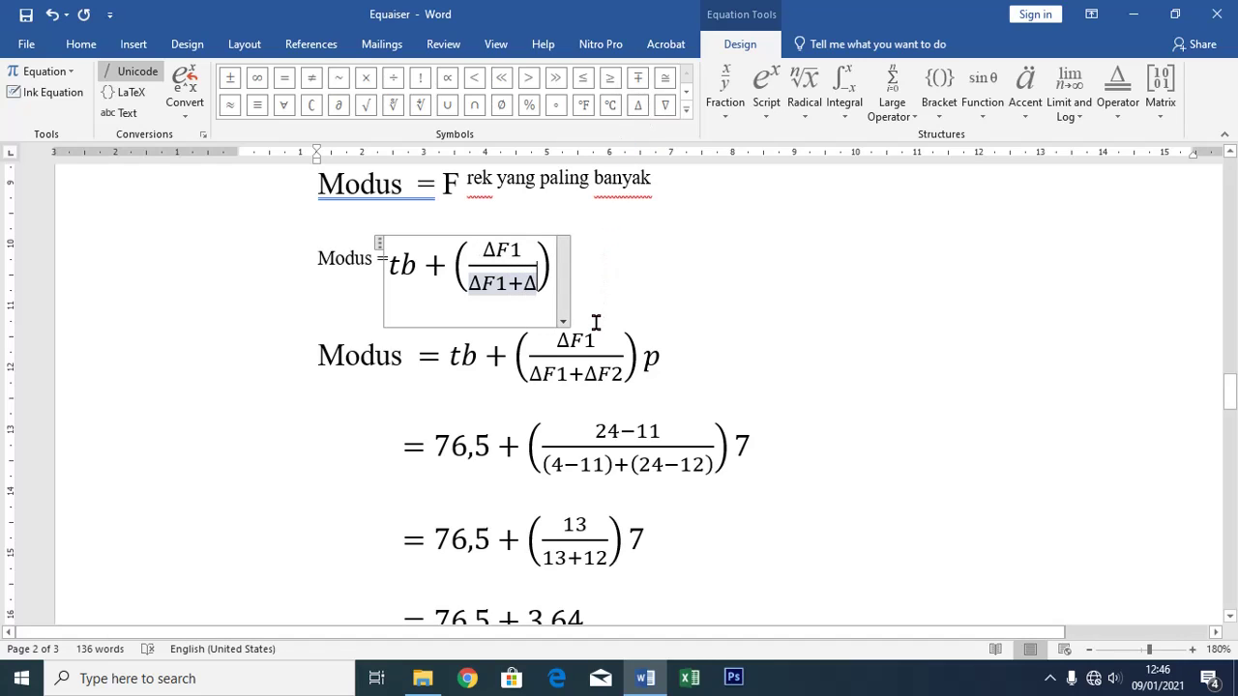
pyautogui.write('F2')
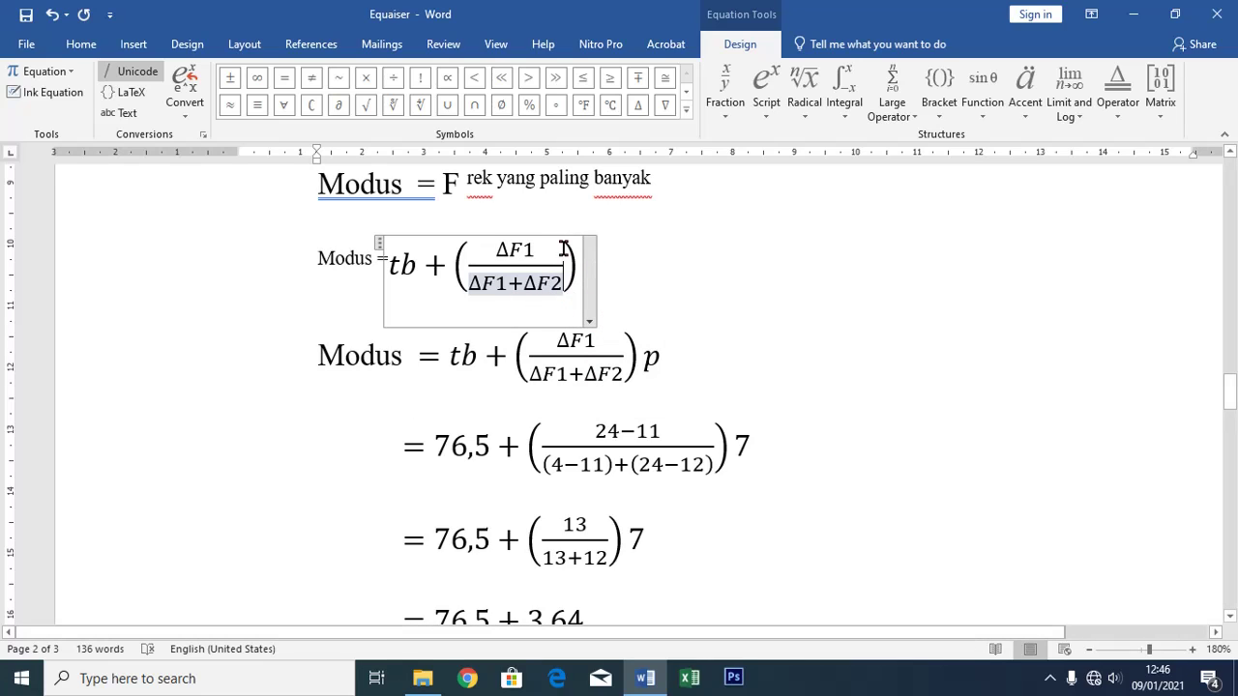
pyautogui.press('Right')
pyautogui.press('Right')
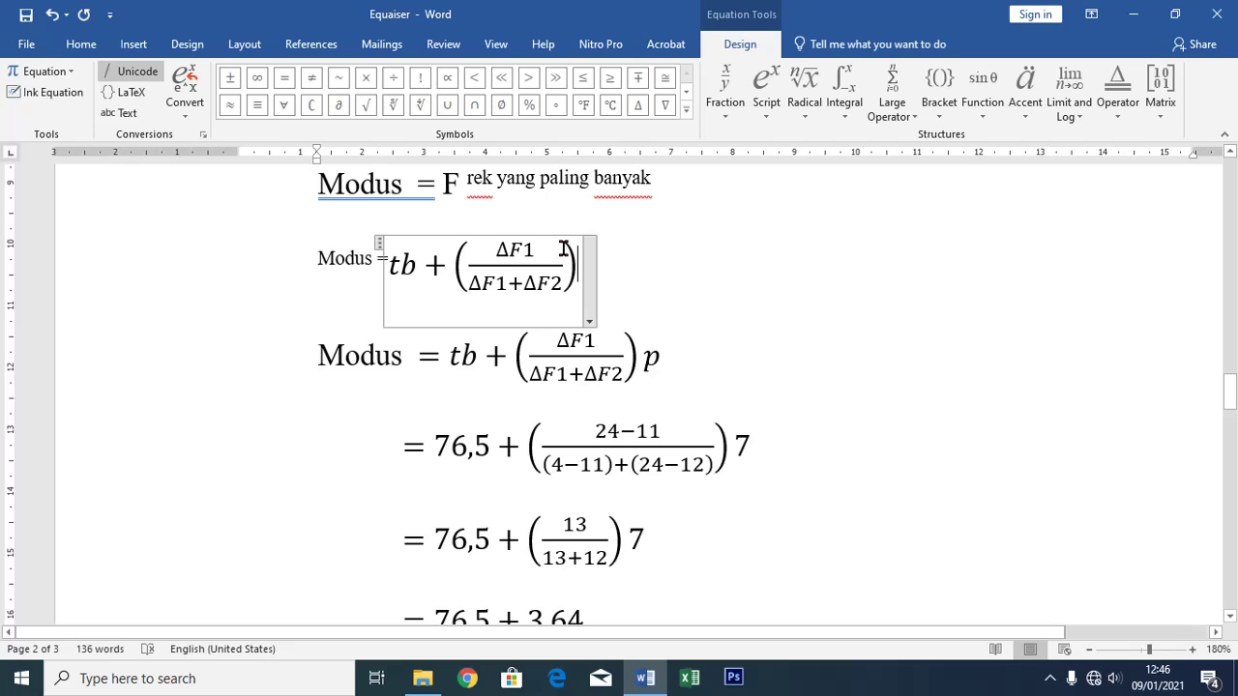
# - Add the variable p after the closing parenthesis of the new Modus equation
pyautogui.write('p')
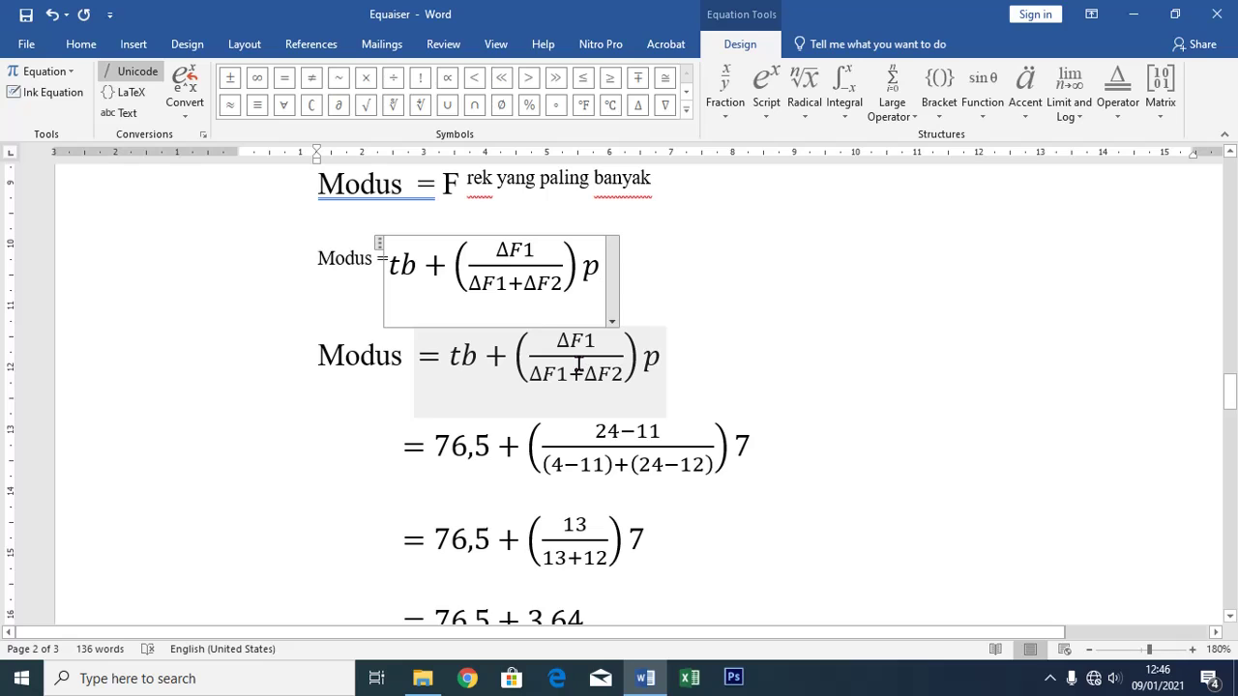
pyautogui.click(685, 114)
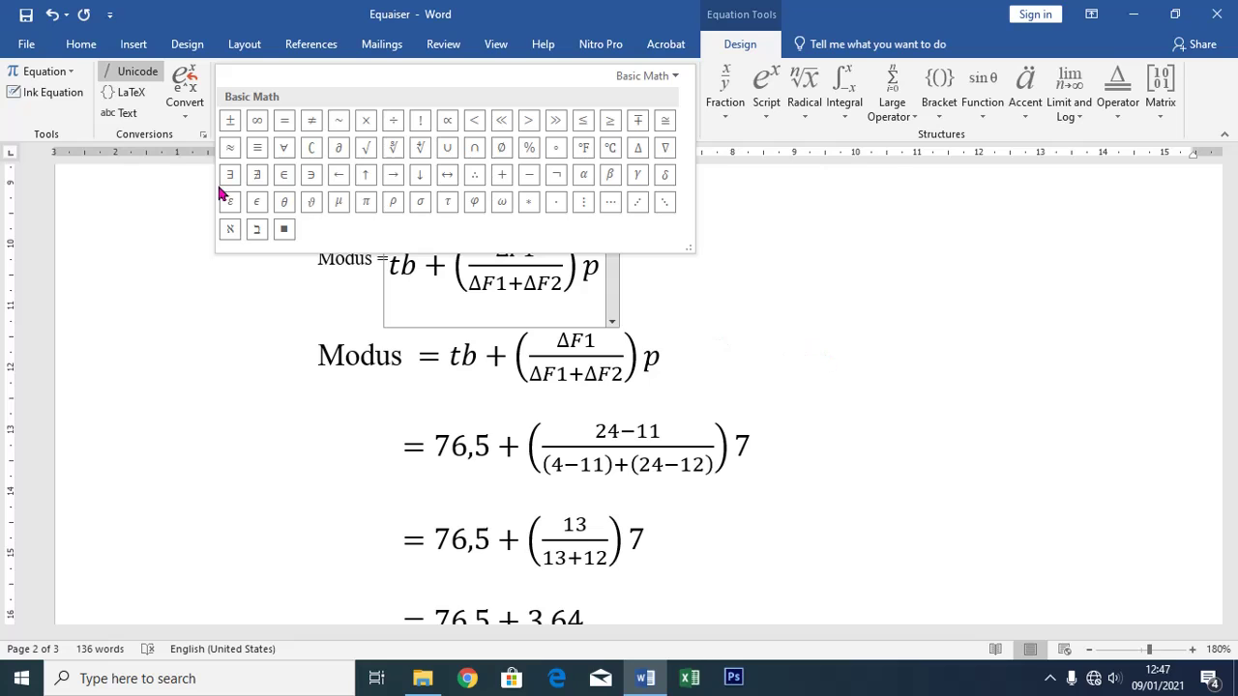
pyautogui.click(713, 331)
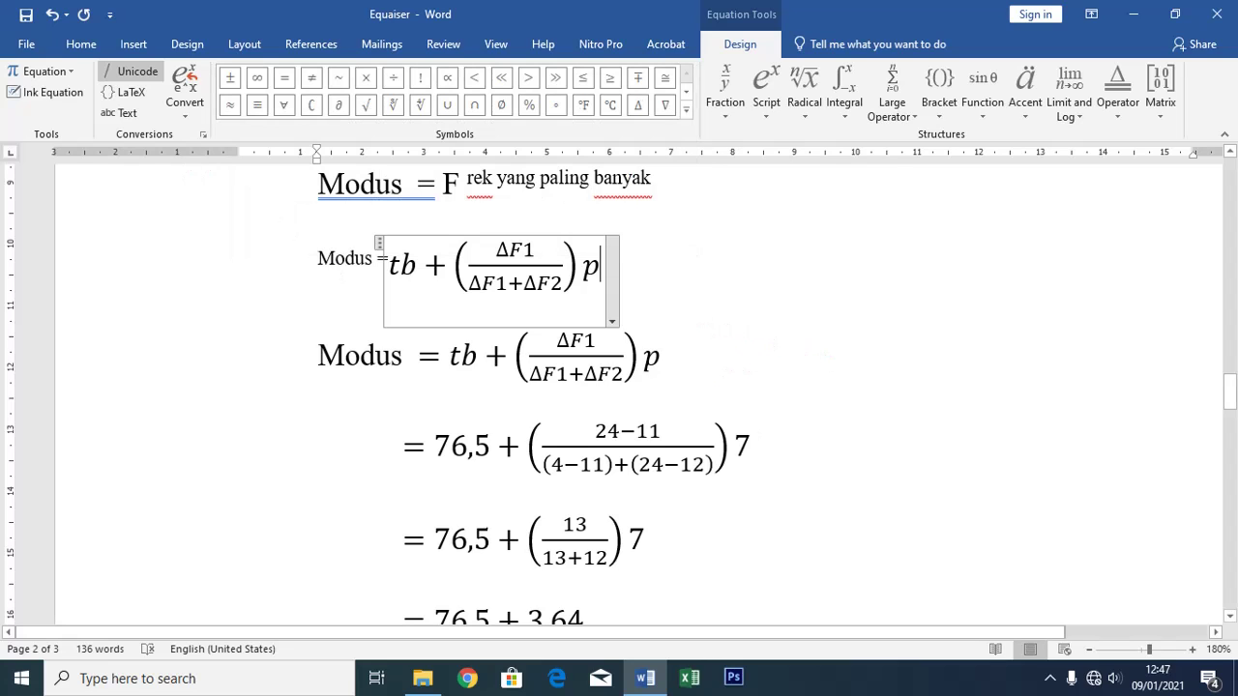
# - Review the remaining worked formulas, from the Modus calculation to the t table comparison at the document's end
pyautogui.scroll(-12, 718, 309)
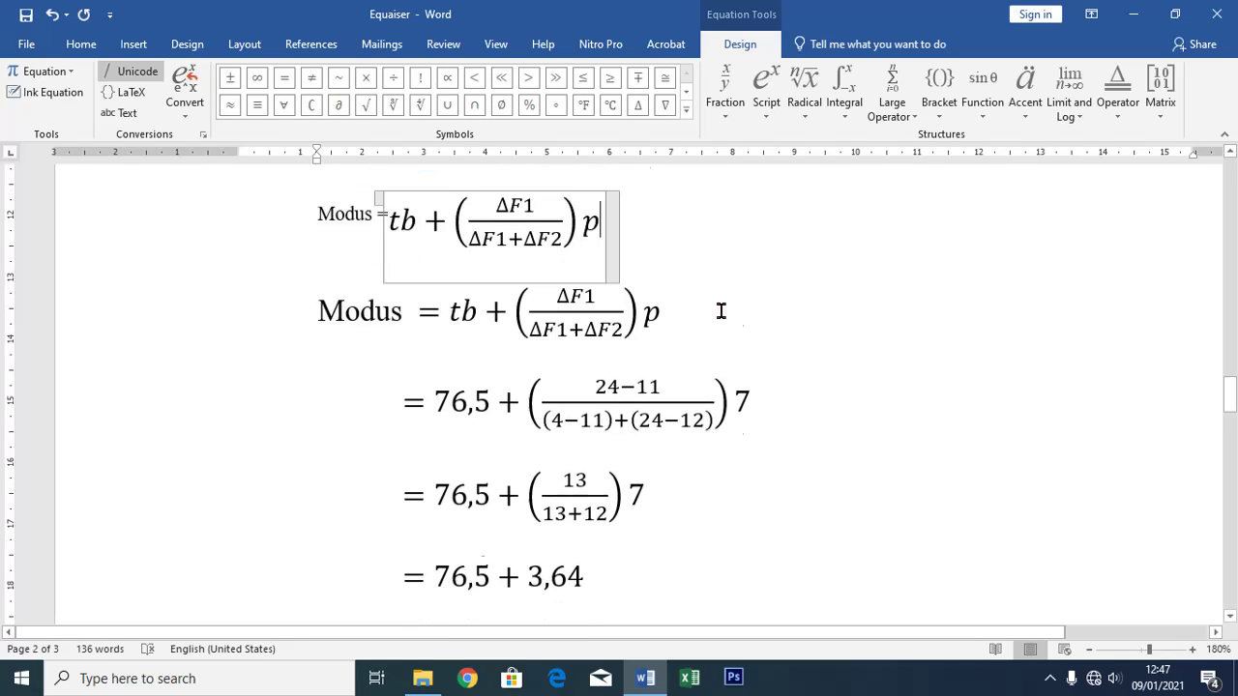
pyautogui.scroll(-3, 720, 310)
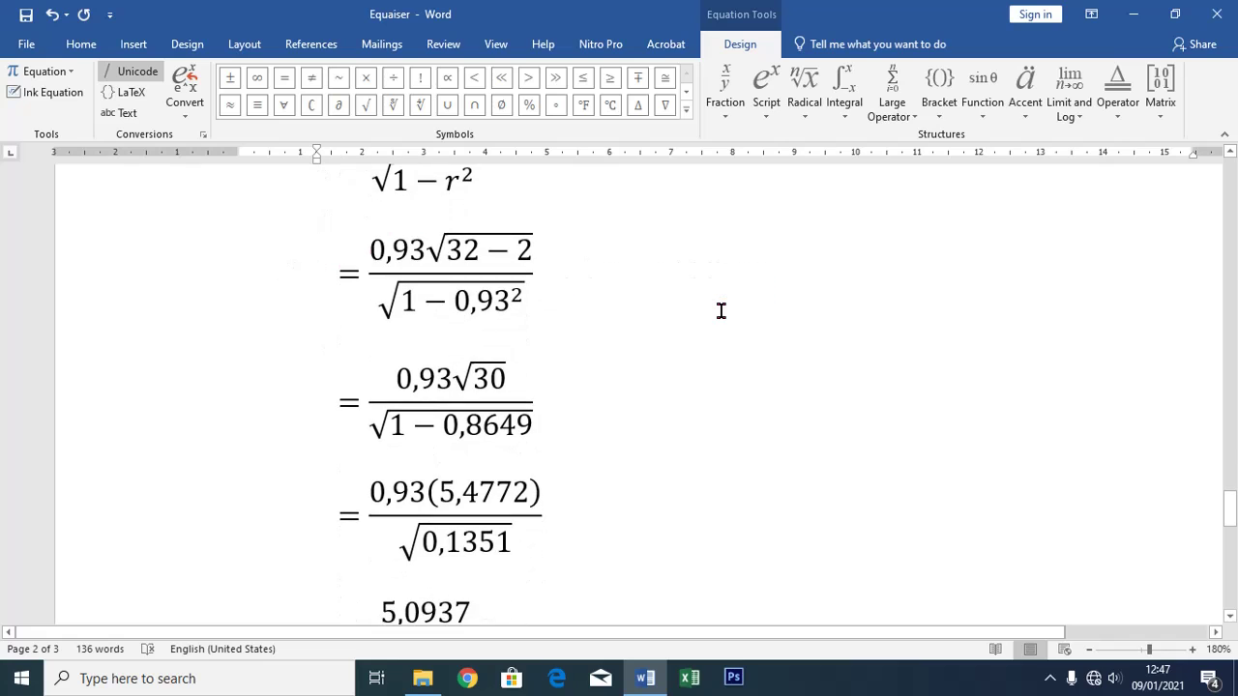
pyautogui.scroll(1, 721, 310)
pyautogui.scroll(-2, 721, 310)
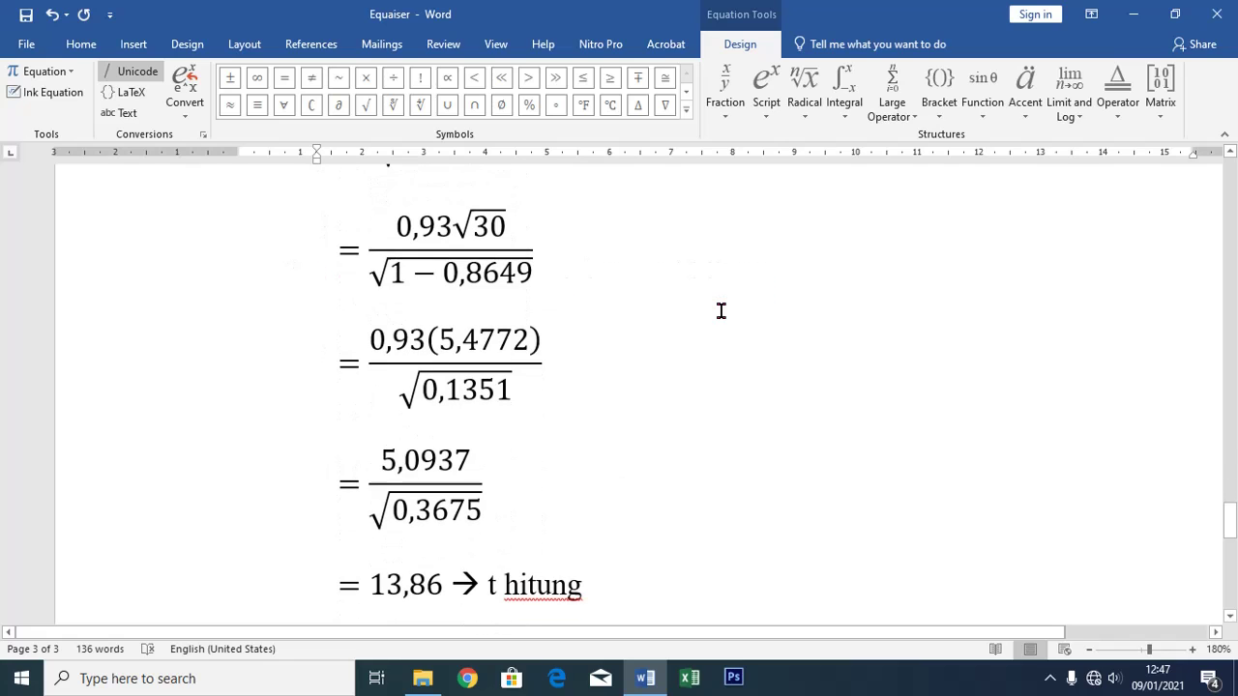
pyautogui.scroll(-2, 721, 310)
pyautogui.scroll(-3, 721, 310)
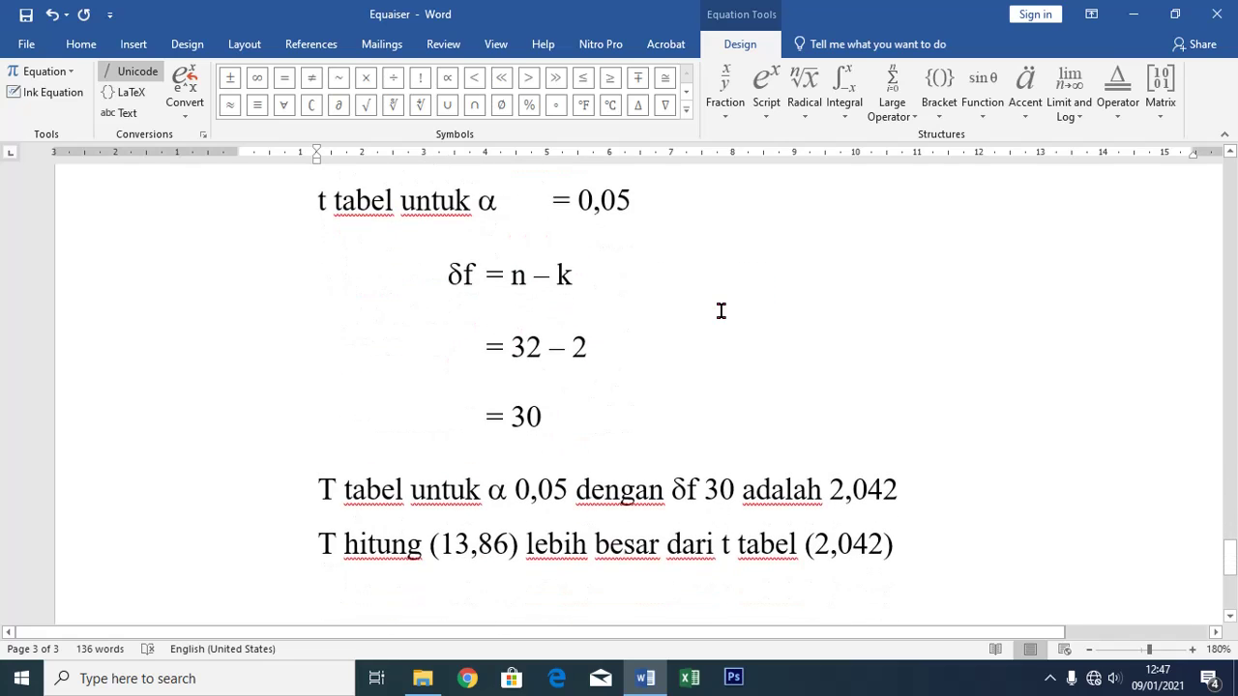
pyautogui.scroll(10, 677, 314)
pyautogui.scroll(6, 741, 287)
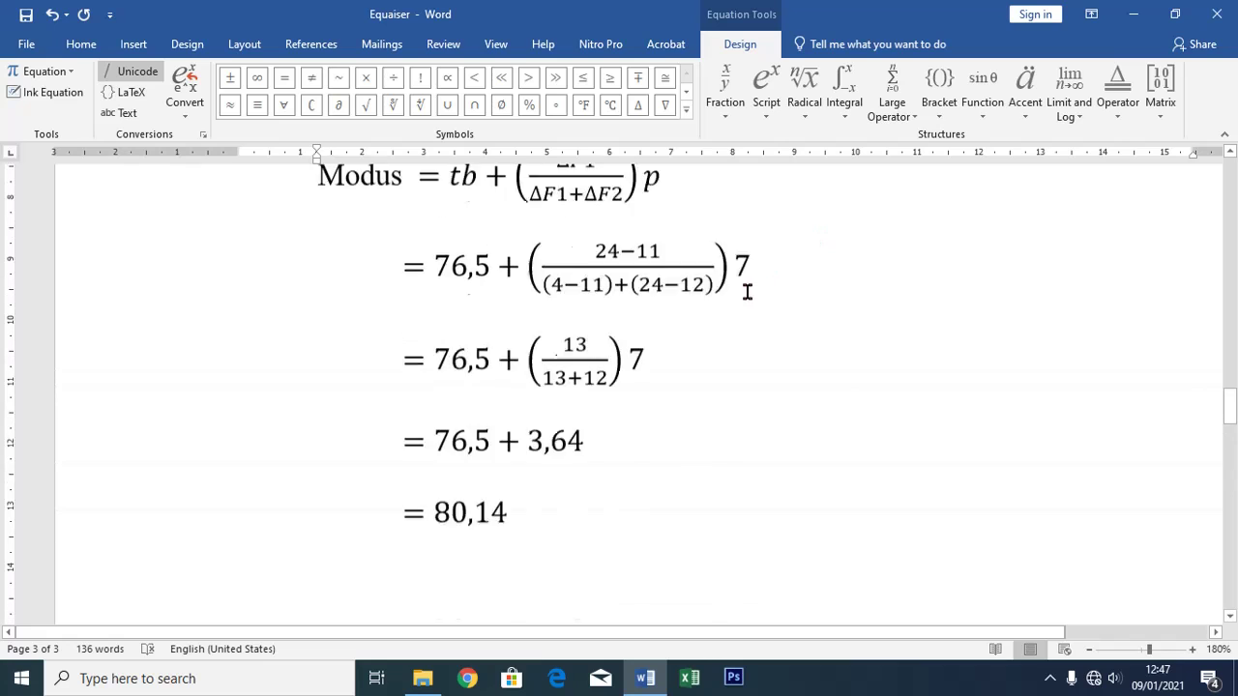
pyautogui.scroll(-3, 713, 230)
pyautogui.scroll(-3, 714, 293)
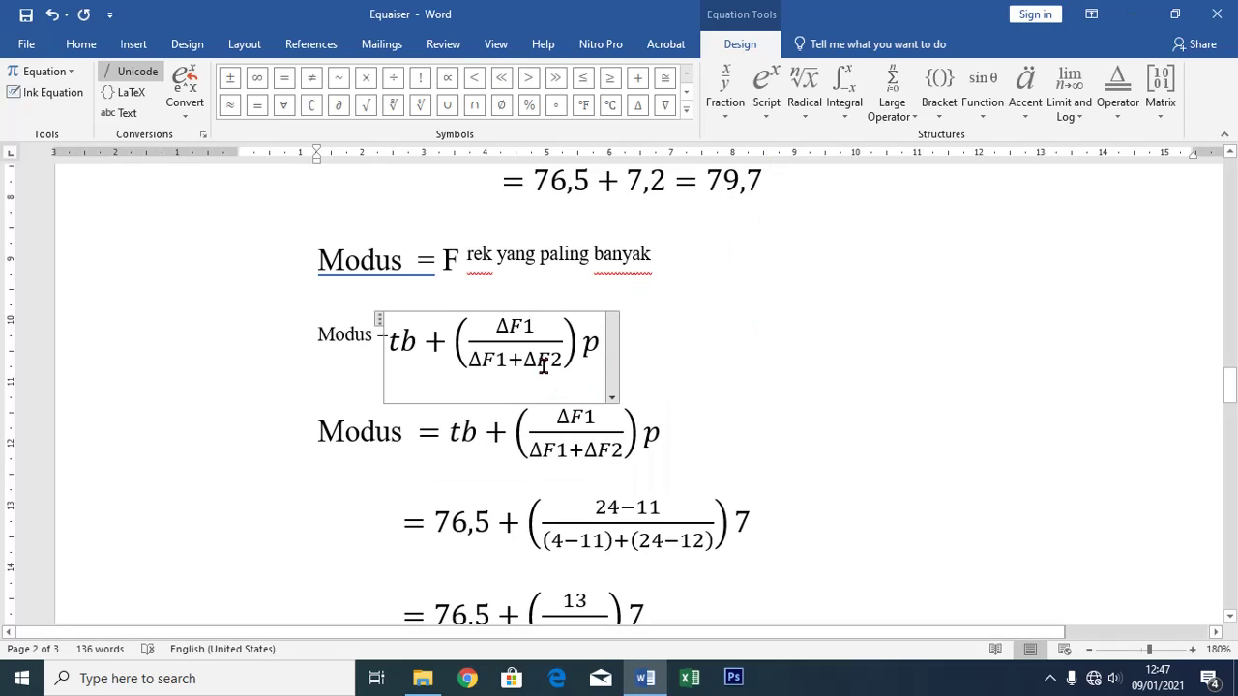
# - Try inserting an empty stacked fraction template beside ΔF1 in the numerator of the new Modus equation
pyautogui.doubleClick(566, 338)
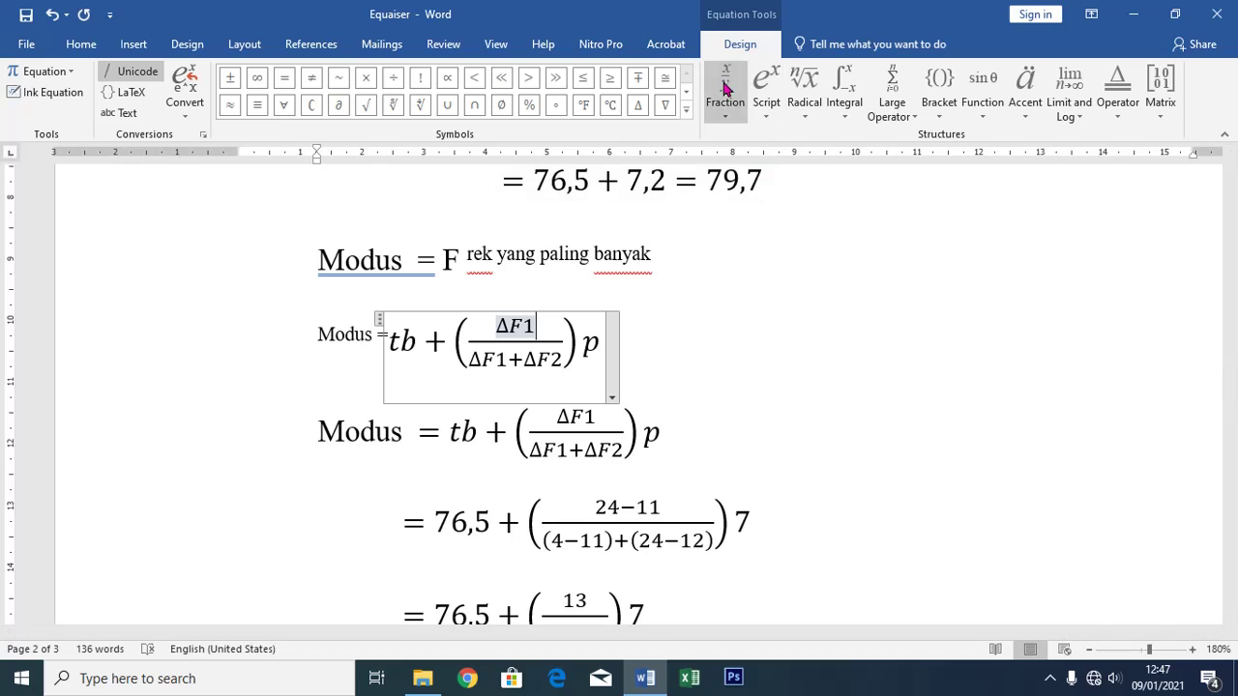
pyautogui.click(726, 89)
pyautogui.click(742, 195)
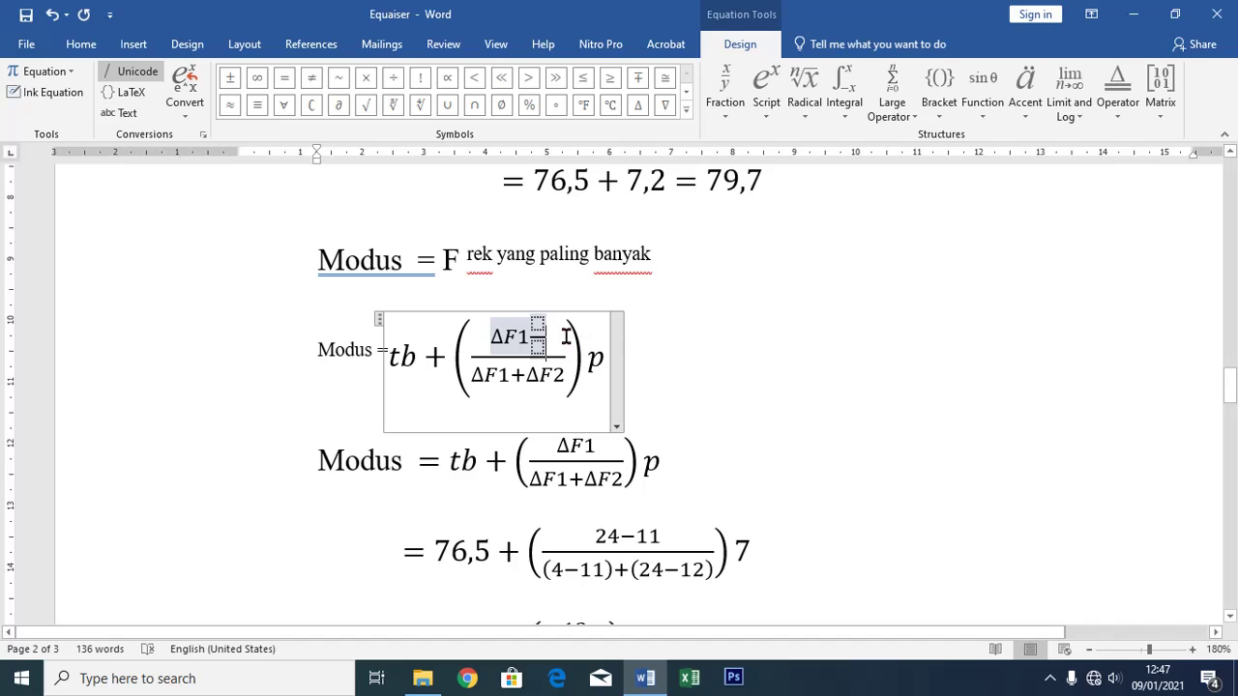
pyautogui.moveTo(568, 339); pyautogui.dragTo(565, 338)
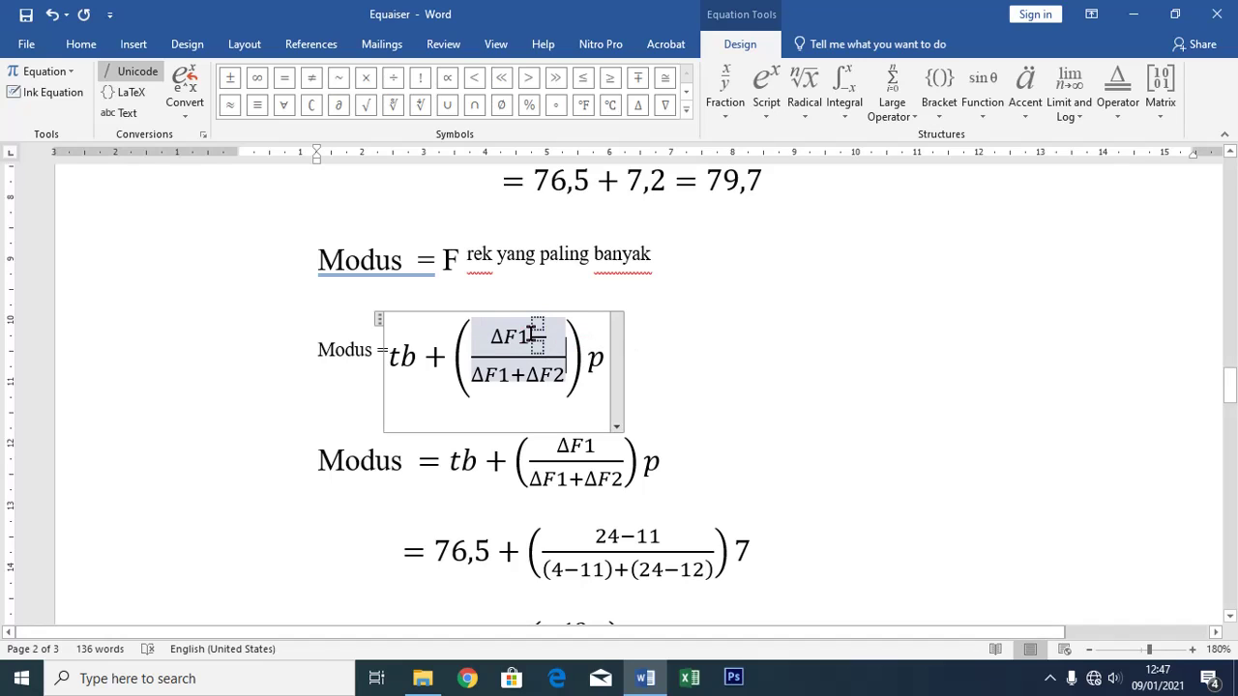
pyautogui.click(550, 329)
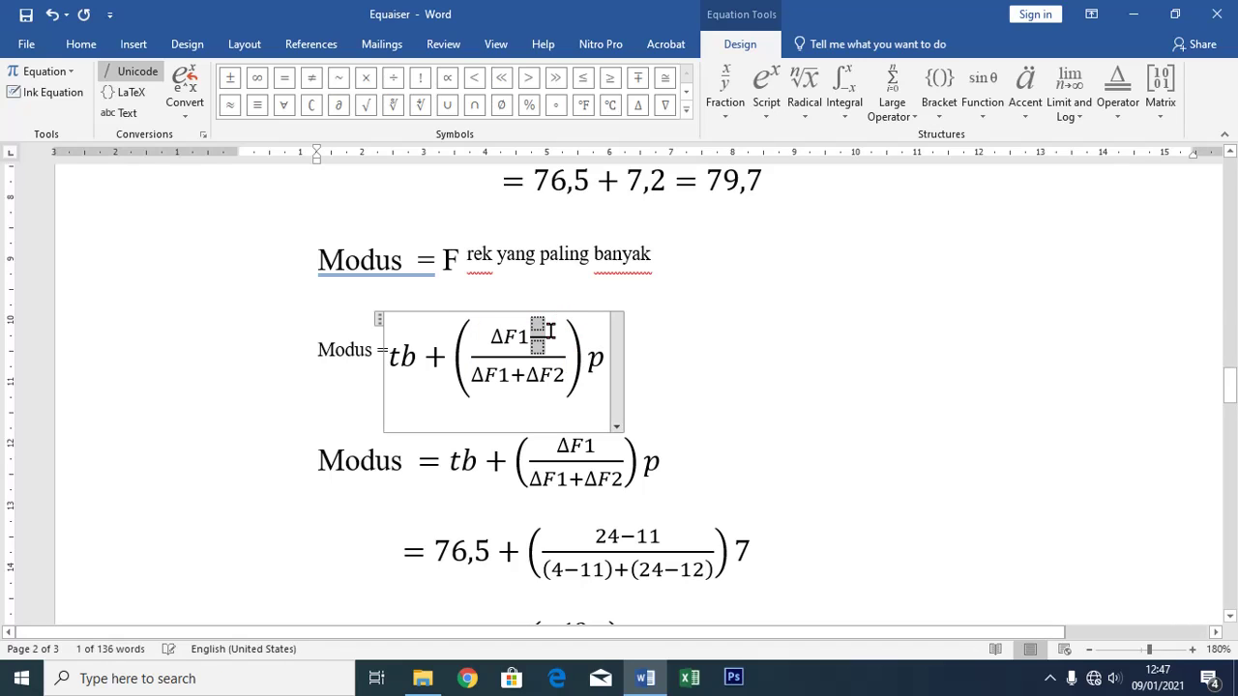
pyautogui.press('BackSpace')
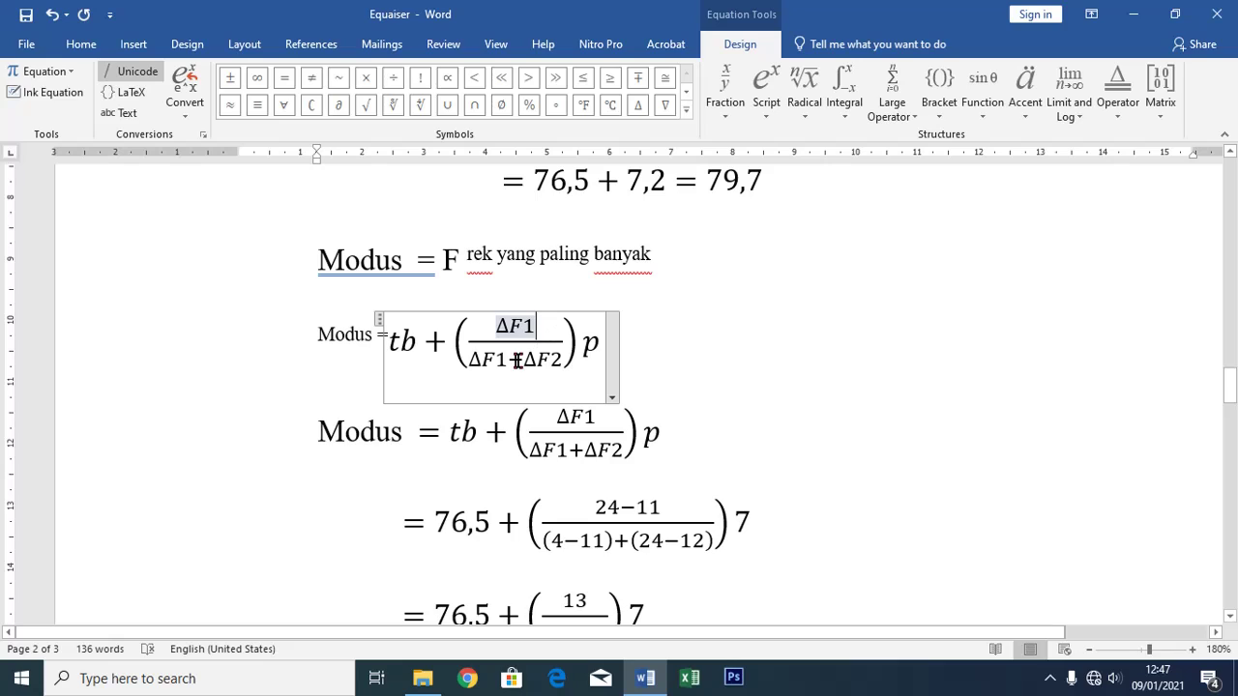
# - Try inserting a summation template after the ΔF1/(ΔF1+ΔF2) fraction inside the parentheses of the new Modus equation
pyautogui.moveTo(528, 328); pyautogui.dragTo(571, 331)
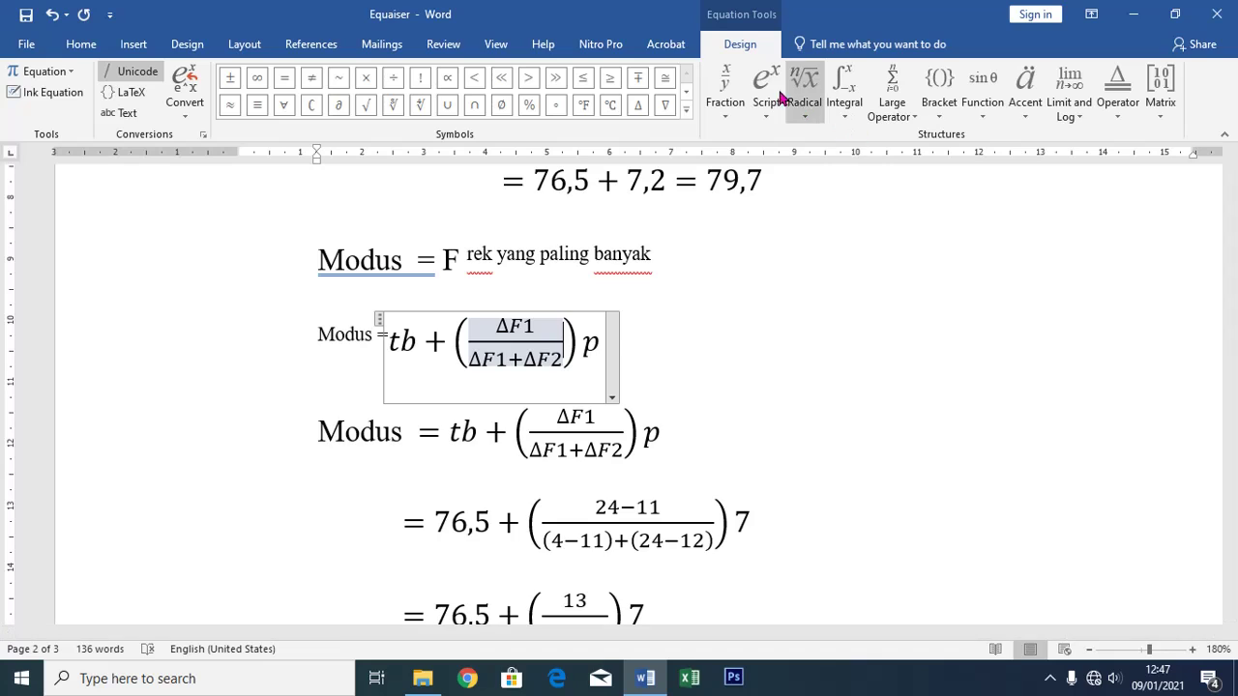
pyautogui.click(885, 87)
pyautogui.click(881, 189)
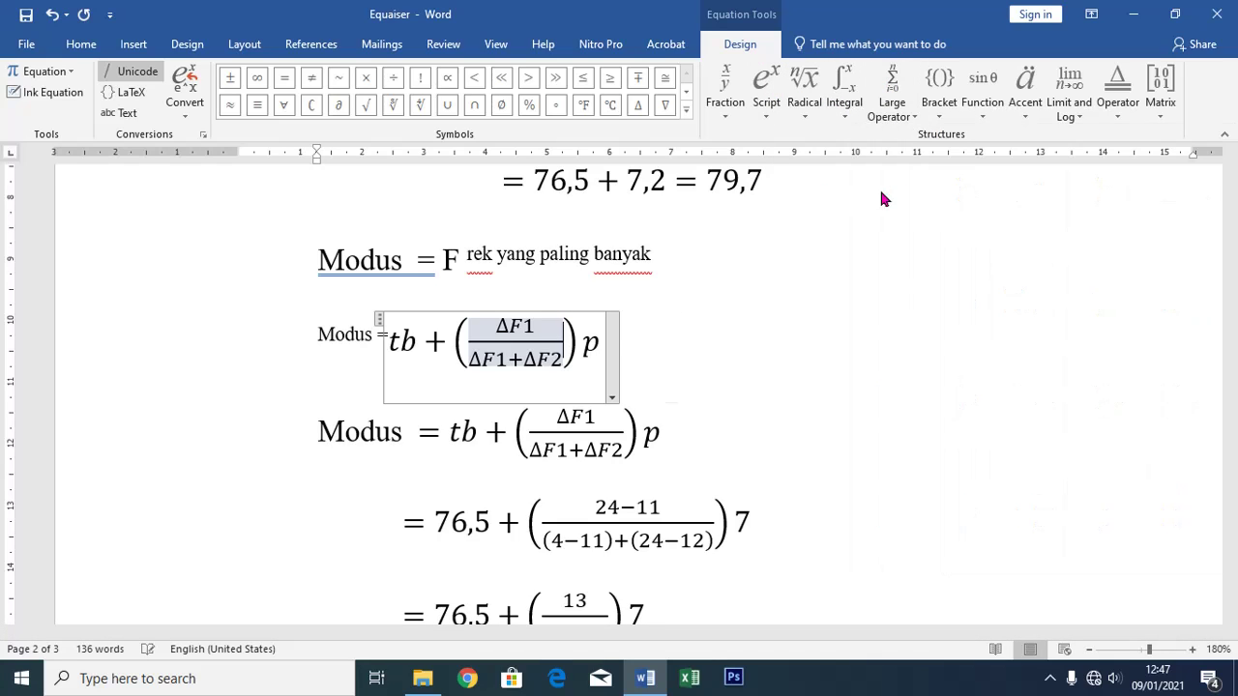
pyautogui.click(617, 343)
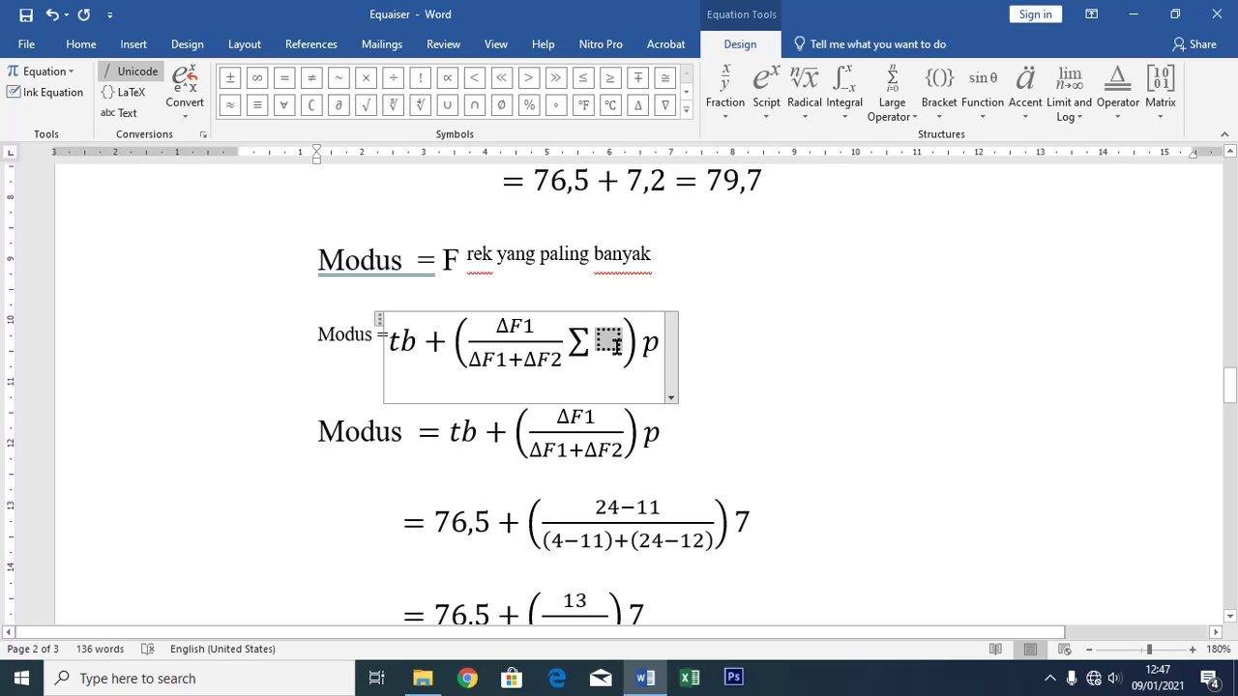
pyautogui.doubleClick(616, 344)
pyautogui.press('Delete')
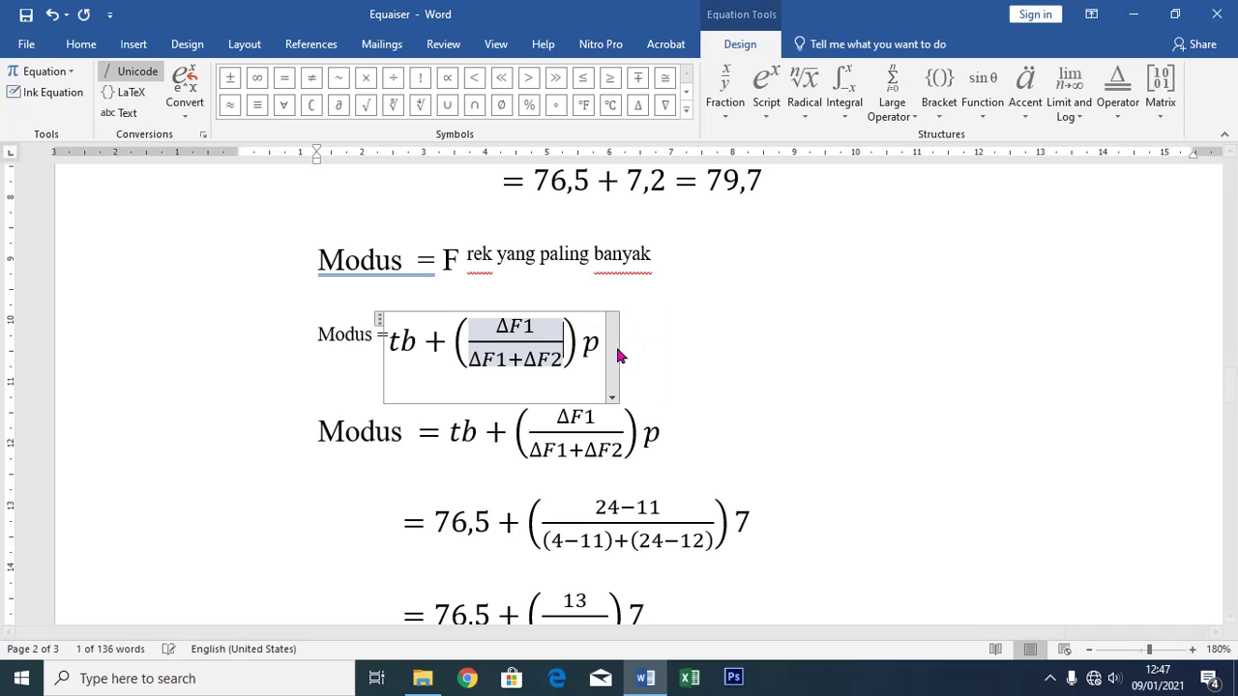
pyautogui.scroll(3, 811, 314)
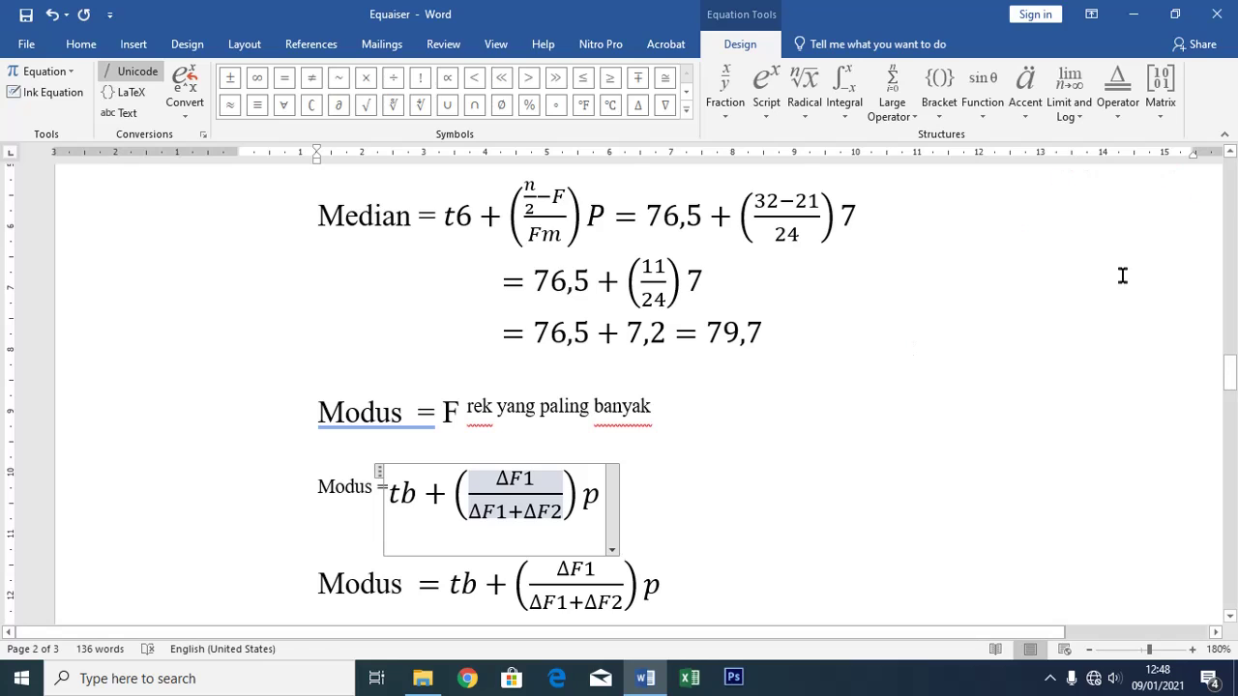
pyautogui.scroll(2, 600, 270)
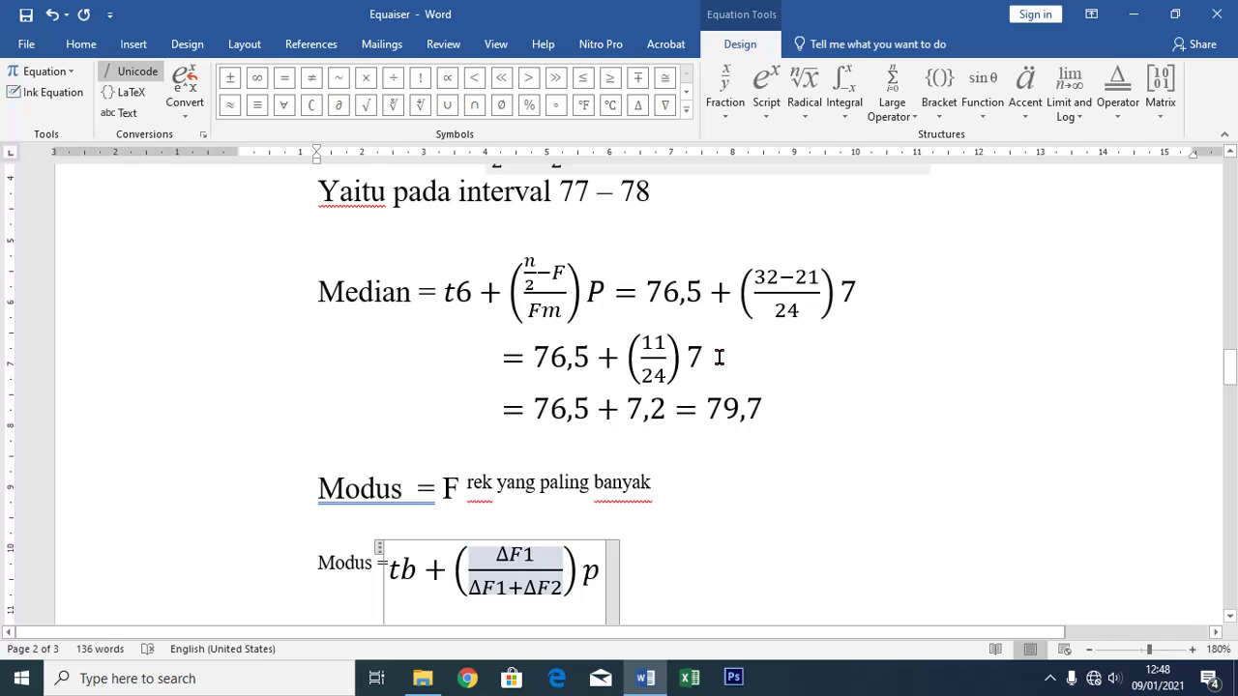
pyautogui.scroll(1, 715, 353)
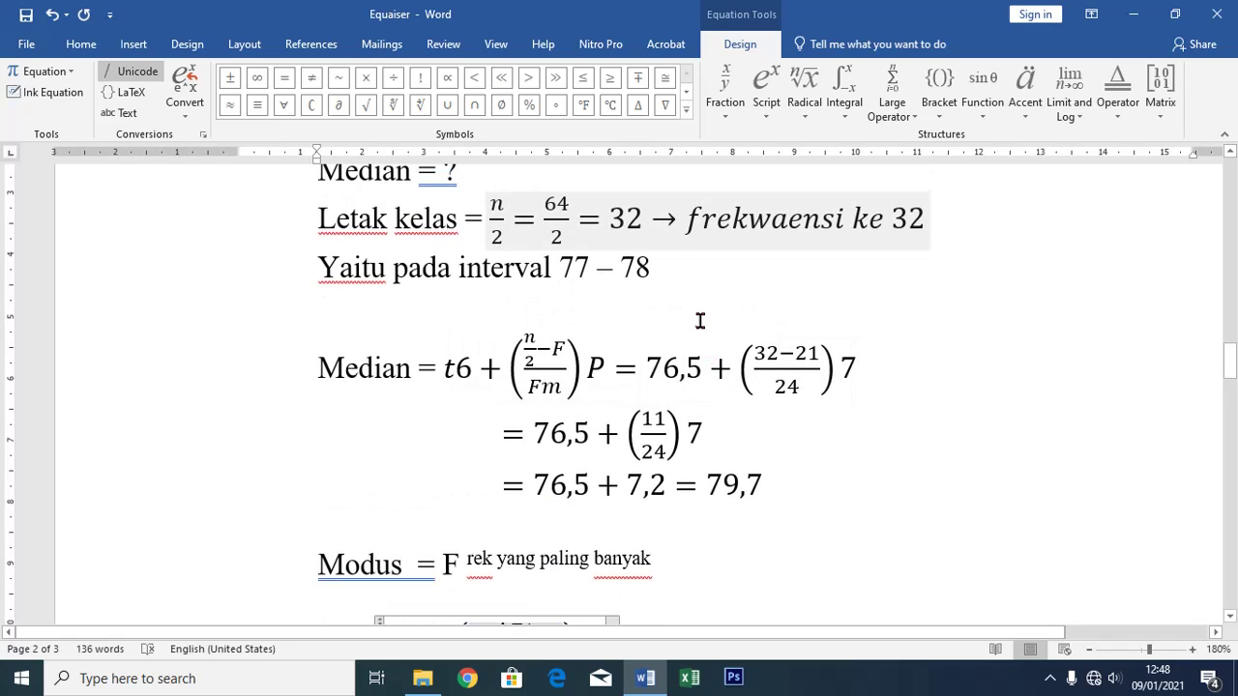